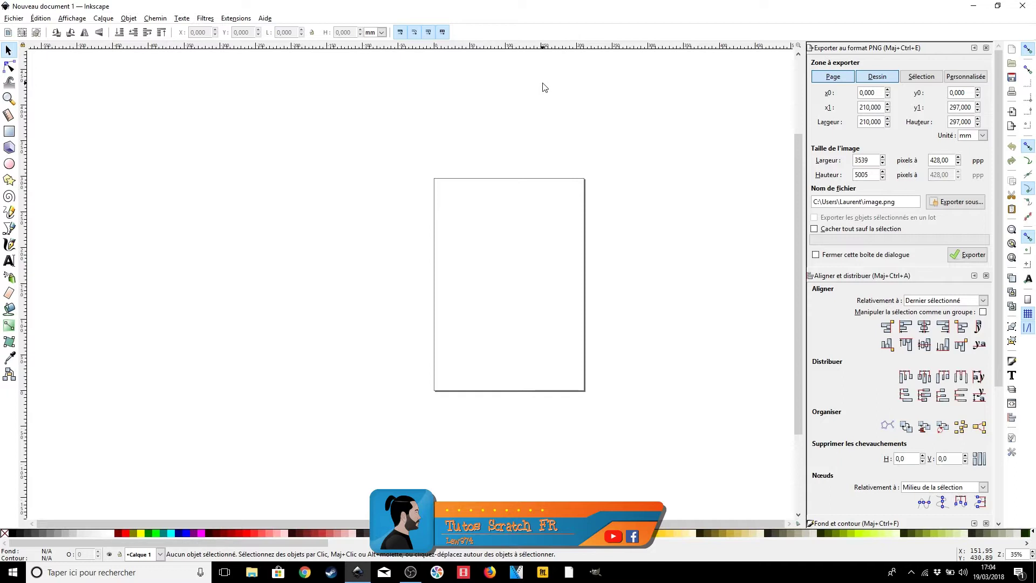
# - Draw a black-filled rectangle about 658 × 398 mm that extends around the whole page
pyautogui.click(9, 131)
pyautogui.moveTo(168, 131); pyautogui.dragTo(640, 416)
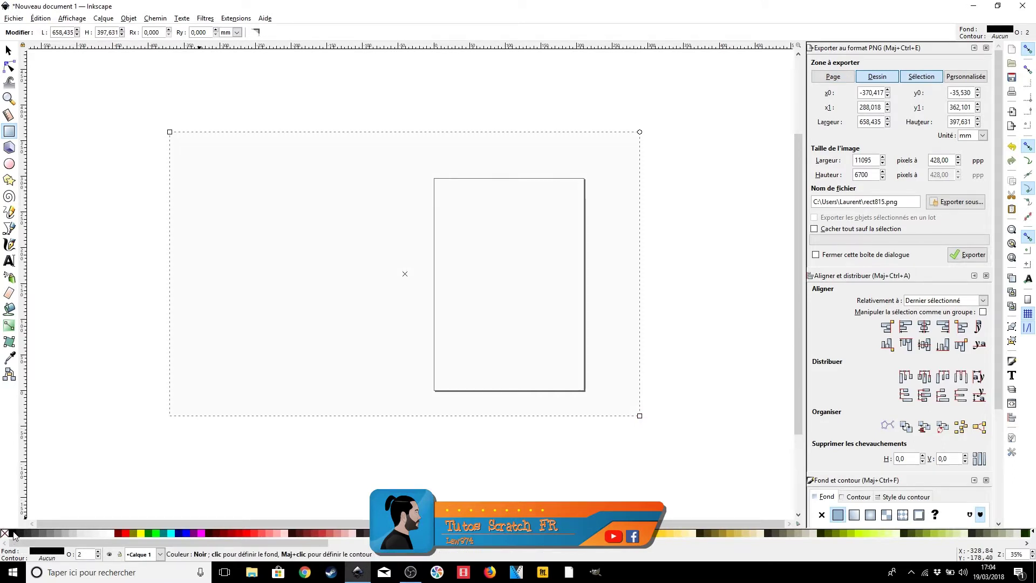
pyautogui.press('s')
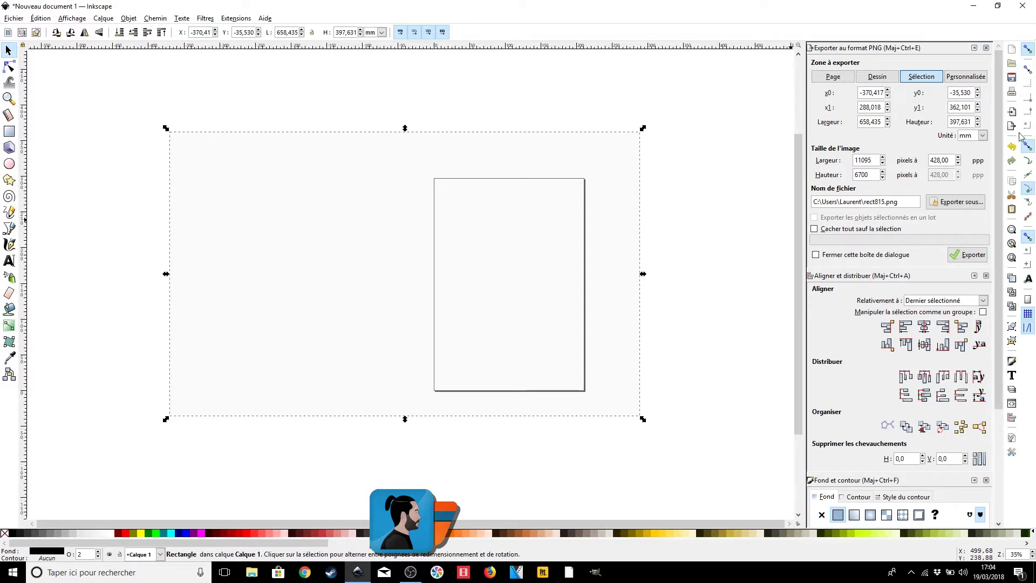
# - Close the docked PNG export, Align and Distribute, and Fill and Stroke dialogs
pyautogui.click(986, 48)
pyautogui.click(996, 48)
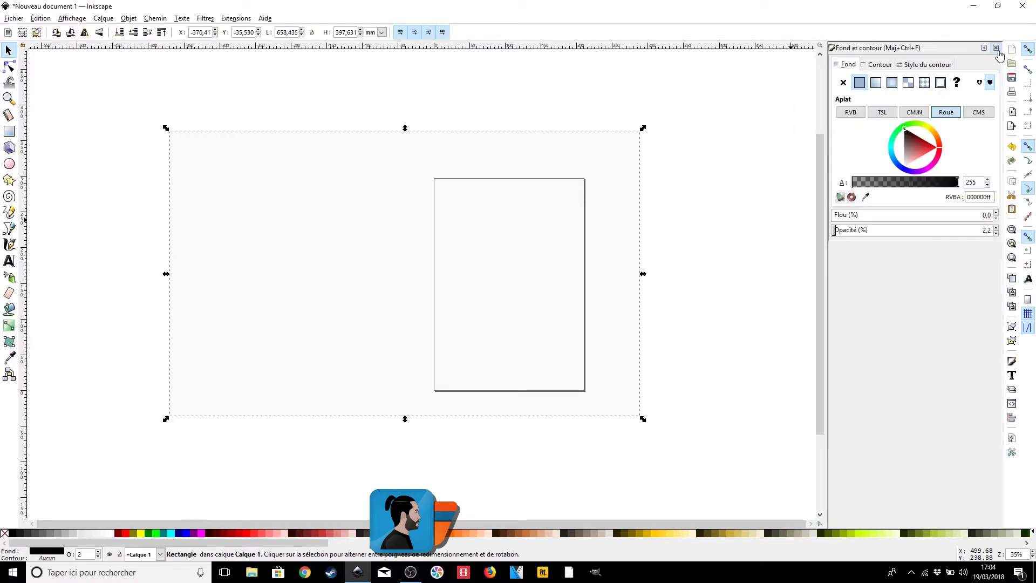
pyautogui.click(996, 48)
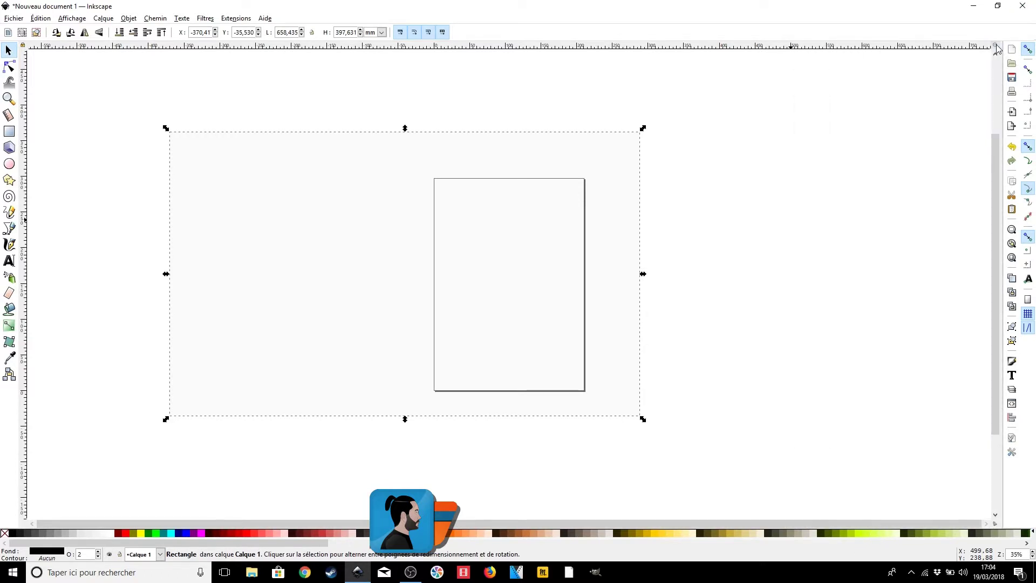
# - Reopen the fill and stroke settings for the large rectangle and raise its opacity to 100%
pyautogui.rightClick(640, 306)
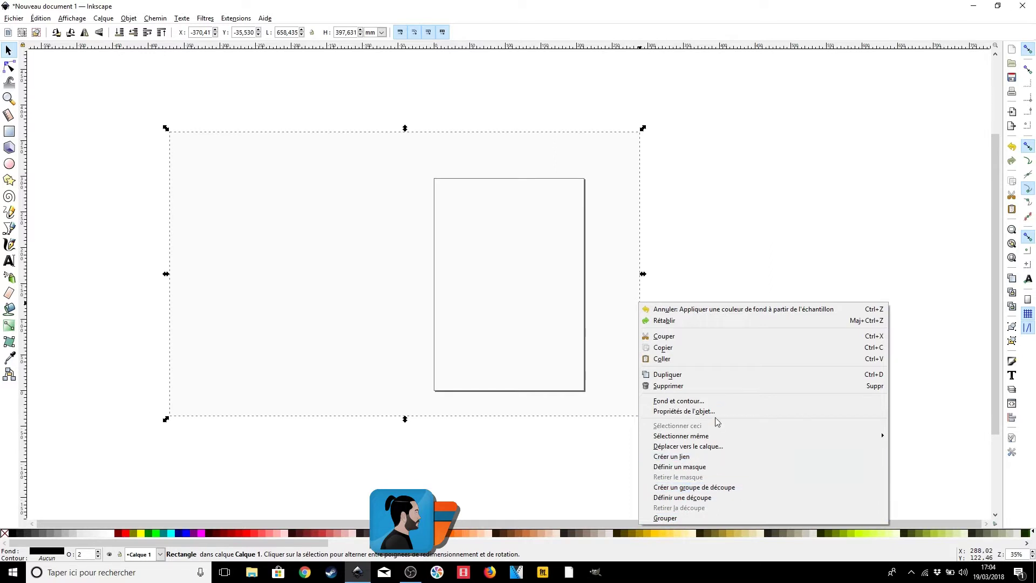
pyautogui.click(683, 403)
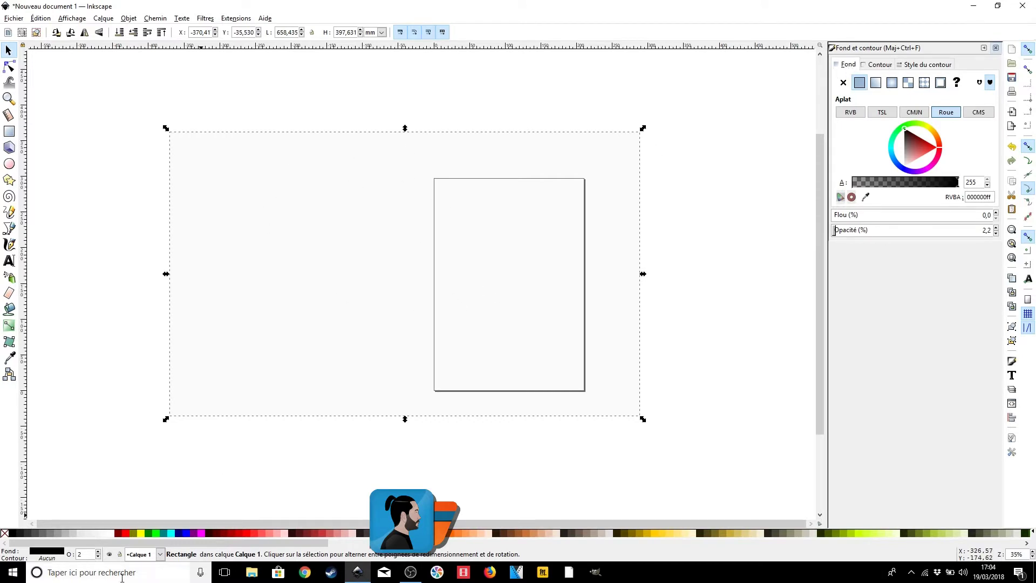
pyautogui.click(843, 231)
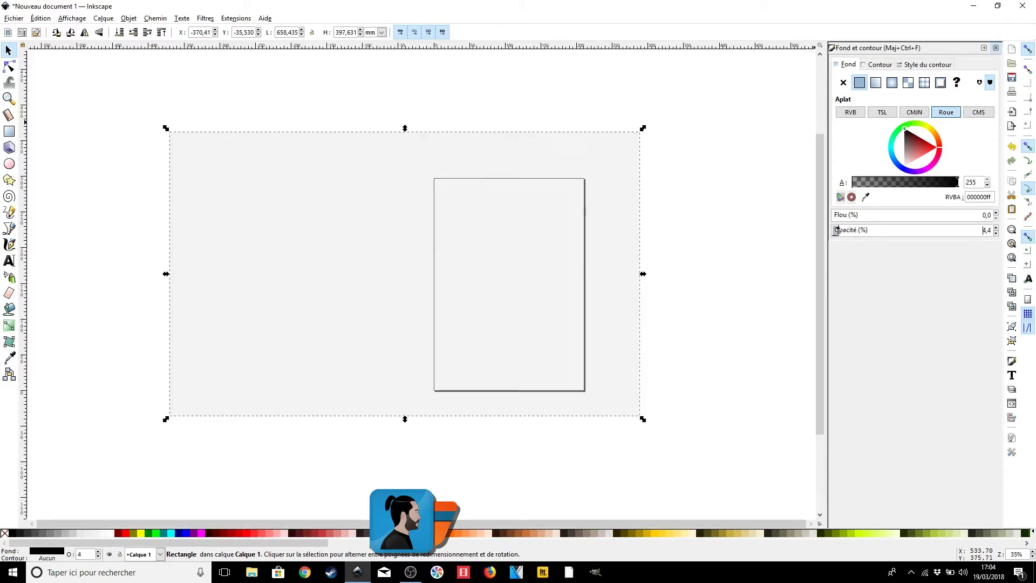
pyautogui.moveTo(837, 230); pyautogui.dragTo(998, 230)
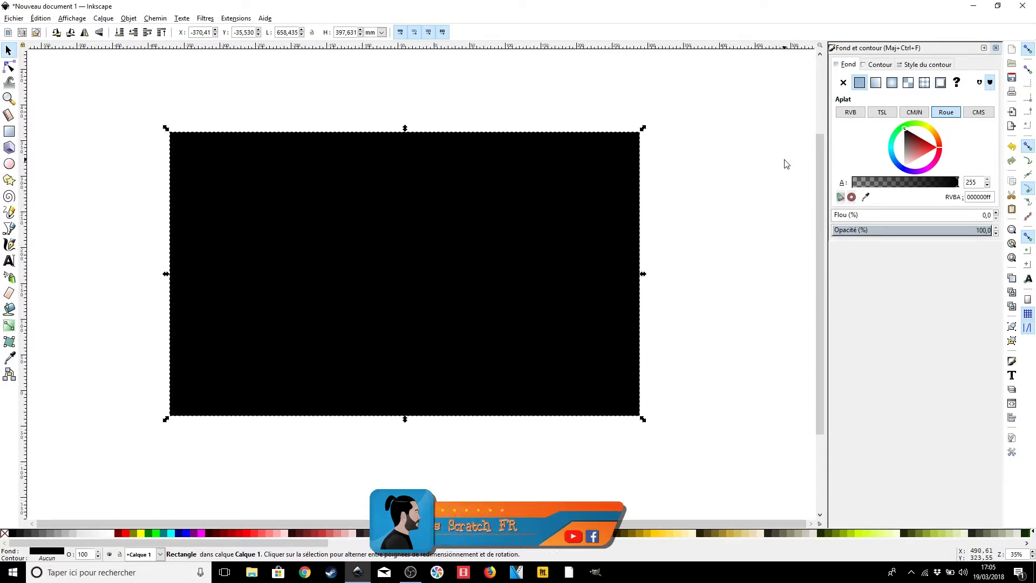
pyautogui.click(923, 65)
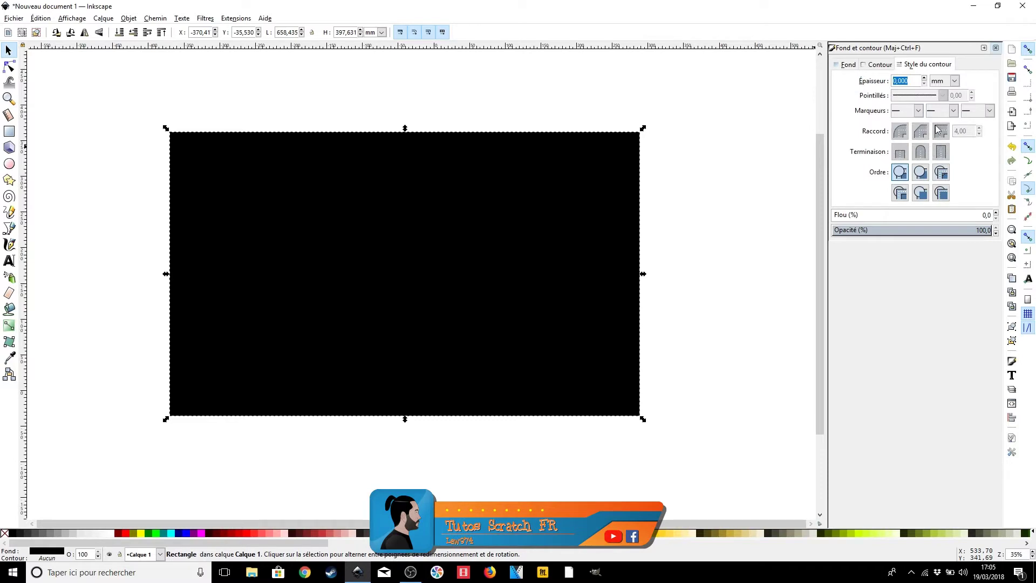
pyautogui.click(847, 65)
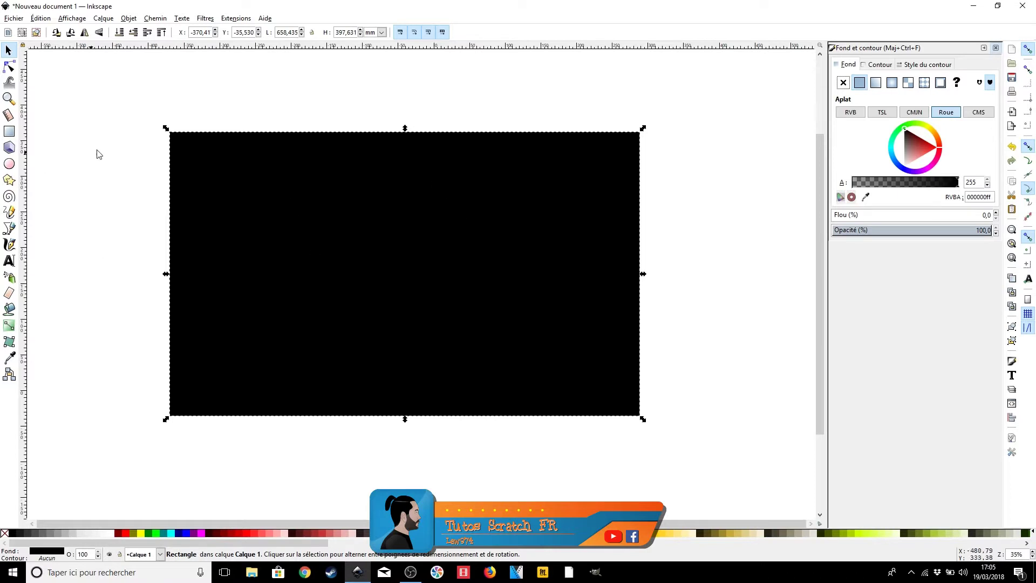
# - Draw a rectangle about 161 × 137 mm inside the black background and fill it with white
pyautogui.click(9, 132)
pyautogui.moveTo(286, 211)
pyautogui.mouseDown()
pyautogui.moveTo(400, 282)
pyautogui.moveTo(402, 309)
pyautogui.mouseUp()
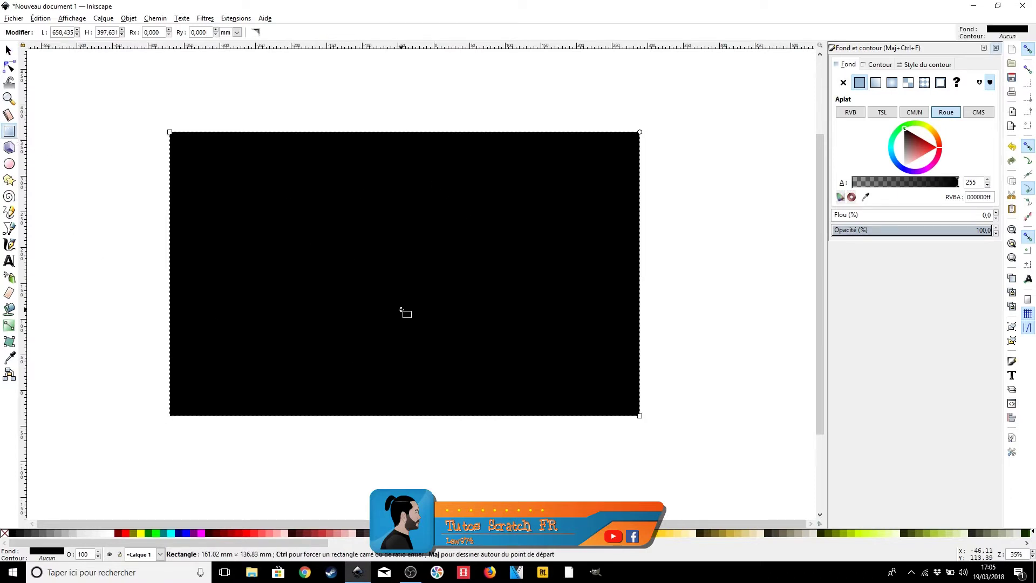
pyautogui.click(110, 533)
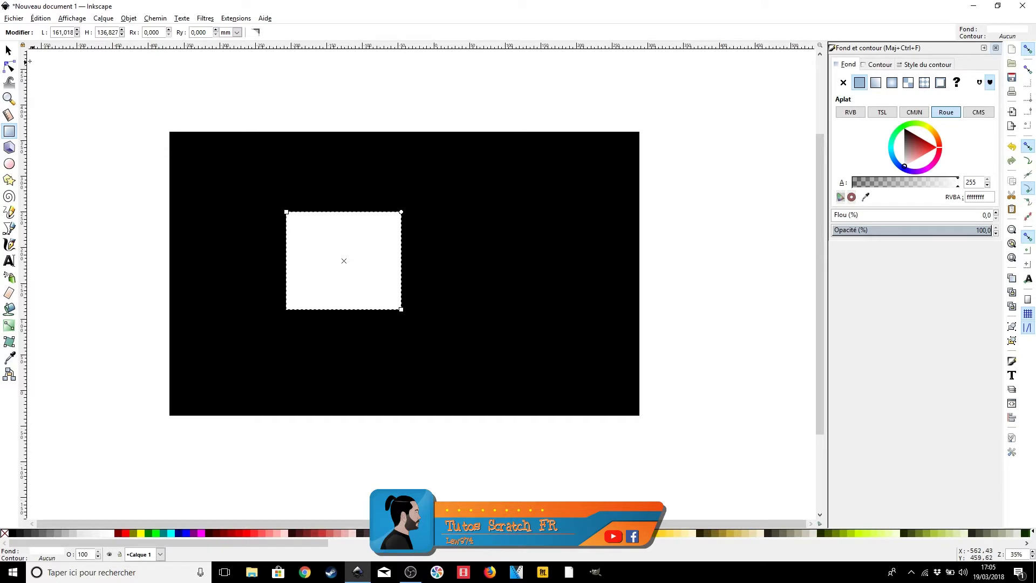
# - Switch the measurement unit to px and set the white rectangle's width and height to 30 px each
pyautogui.click(9, 52)
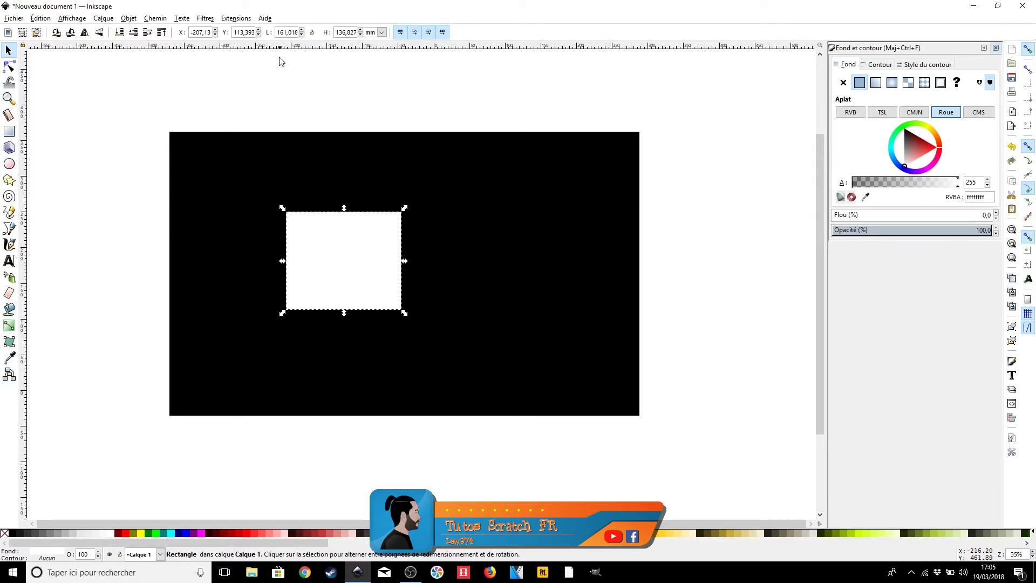
pyautogui.moveTo(284, 32); pyautogui.dragTo(298, 33)
pyautogui.click(381, 33)
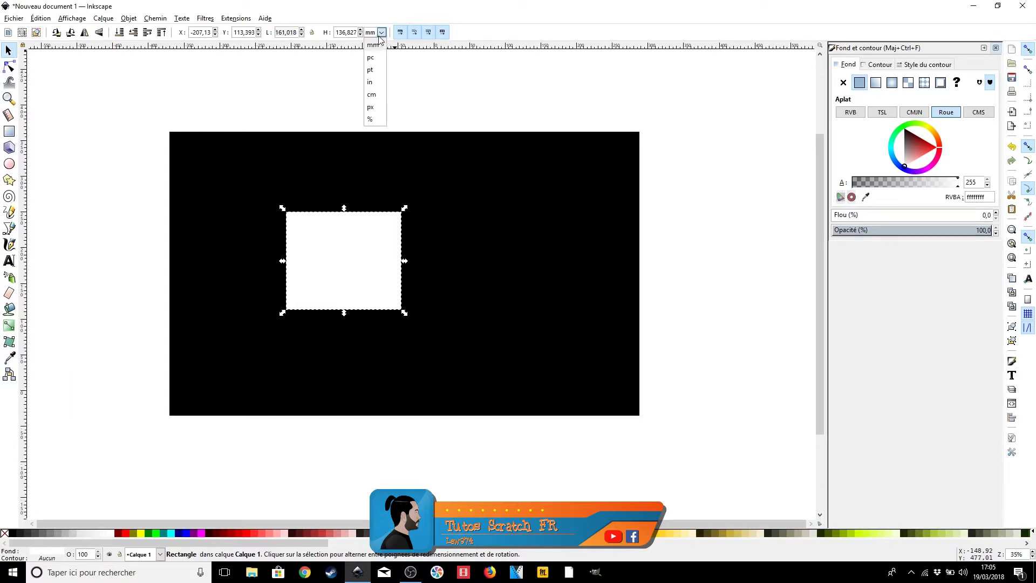
pyautogui.click(372, 107)
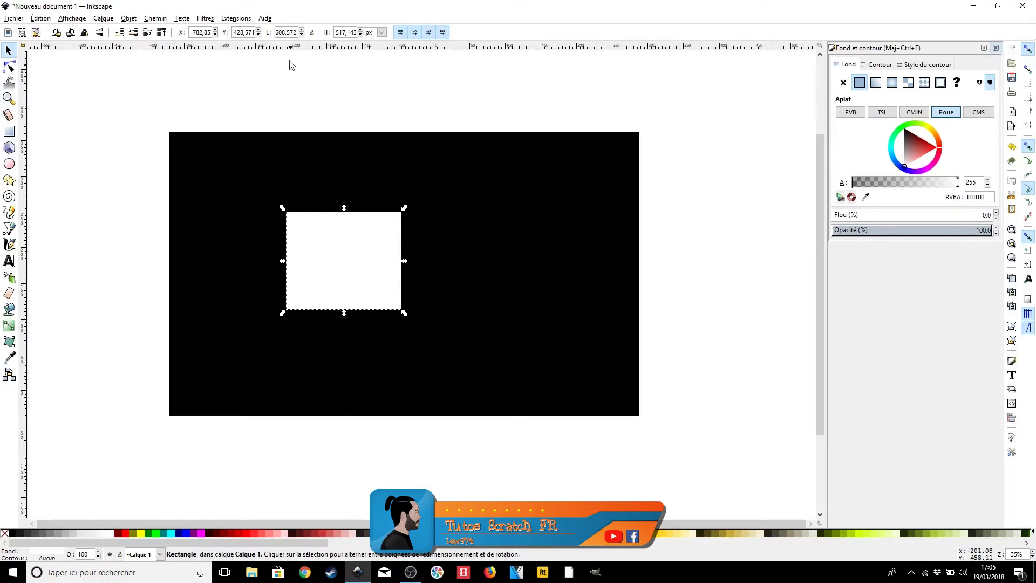
pyautogui.tripleClick(286, 33)
pyautogui.write('30')
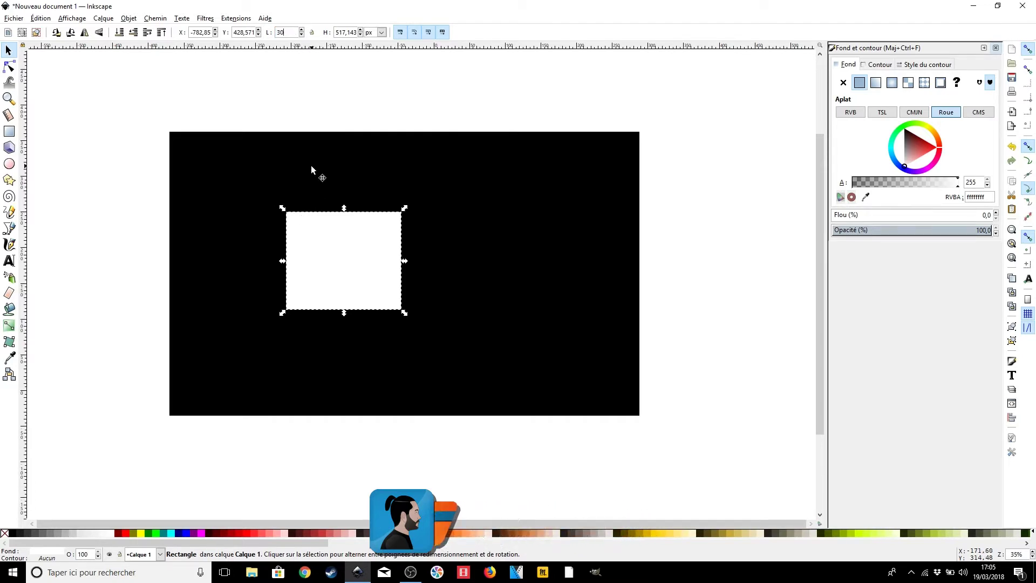
pyautogui.press('Tab')
pyautogui.write('30')
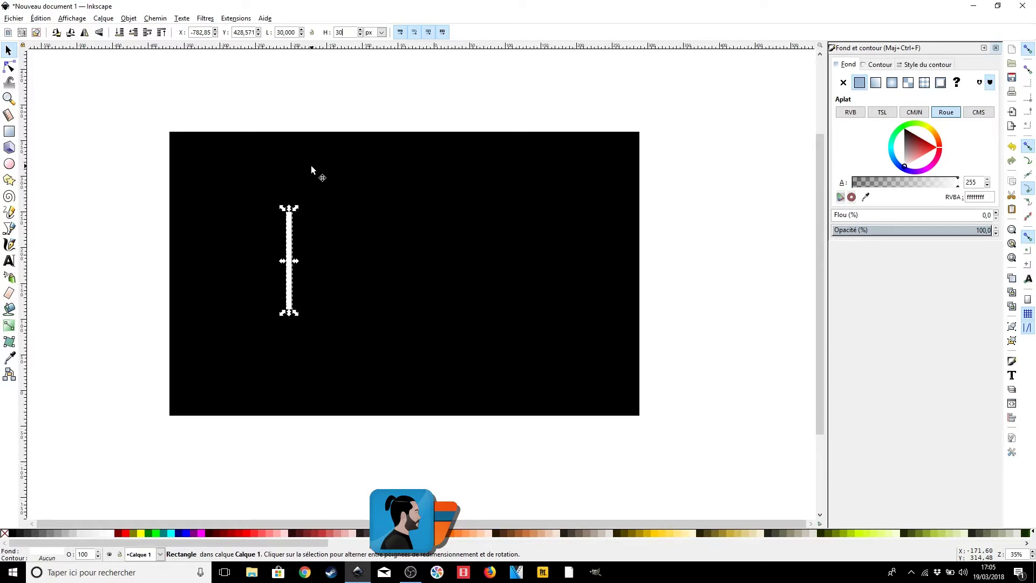
pyautogui.press('Return')
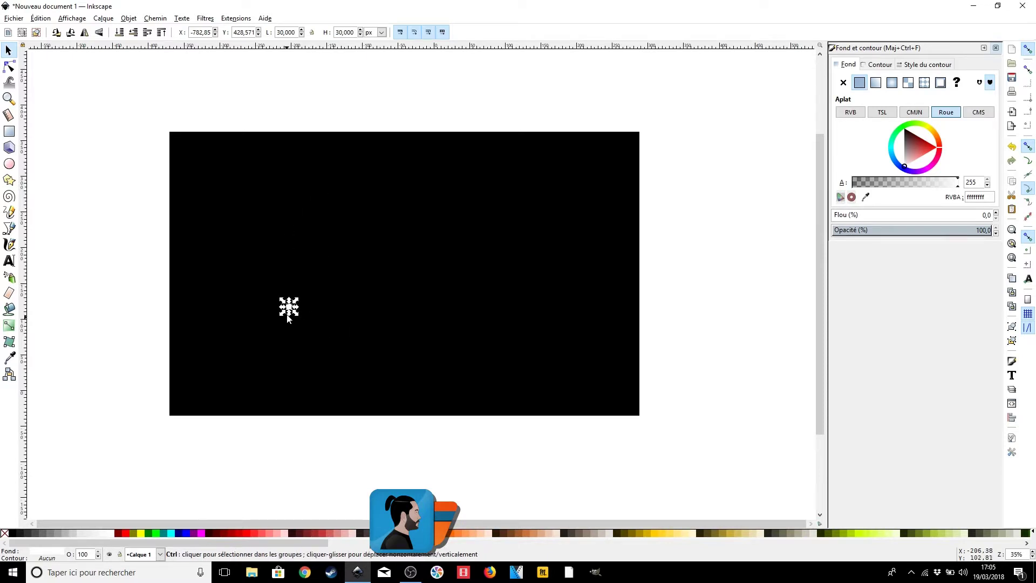
# - Round all four corners of the white square evenly, with a radius of about one sixth of its side
pyautogui.keyDown('ctrl'); pyautogui.scroll(7, 289, 307); pyautogui.keyUp('ctrl')
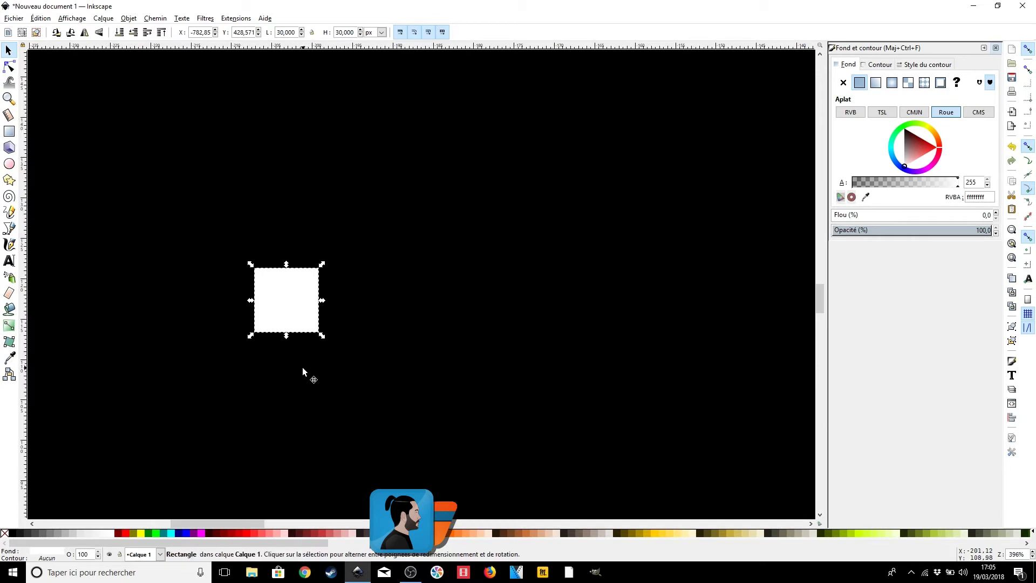
pyautogui.keyDown('ctrl'); pyautogui.scroll(2, 312, 301); pyautogui.keyUp('ctrl')
pyautogui.keyDown('ctrl'); pyautogui.scroll(2, 311, 300); pyautogui.keyUp('ctrl')
pyautogui.keyDown('ctrl'); pyautogui.scroll(2, 232, 315); pyautogui.keyUp('ctrl')
pyautogui.keyDown('ctrl'); pyautogui.scroll(-2, 225, 291); pyautogui.keyUp('ctrl')
pyautogui.keyDown('ctrl'); pyautogui.scroll(-4, 268, 284); pyautogui.keyUp('ctrl')
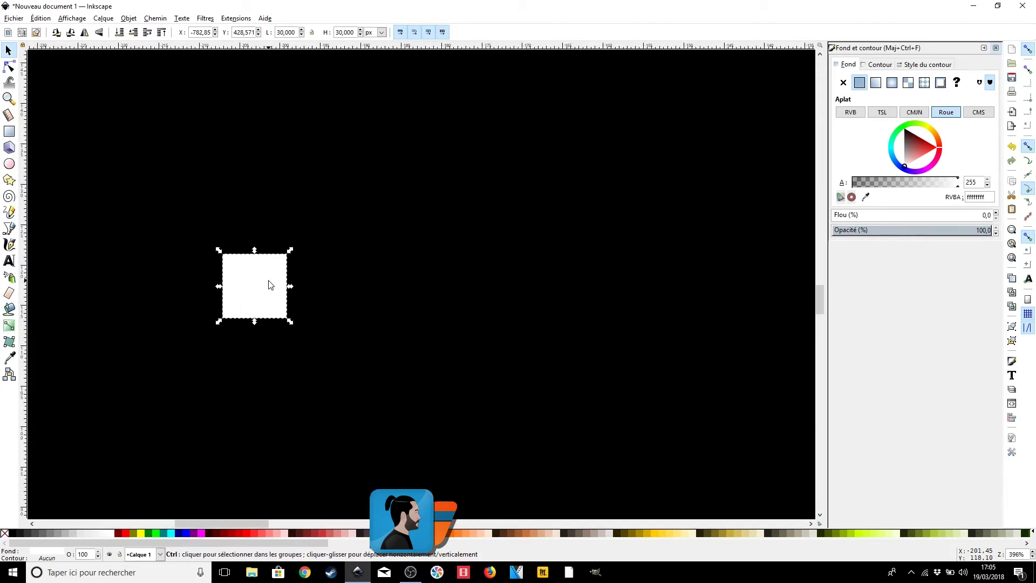
pyautogui.keyDown('ctrl'); pyautogui.scroll(6, 269, 284); pyautogui.keyUp('ctrl')
pyautogui.keyDown('ctrl'); pyautogui.scroll(-3, 268, 284); pyautogui.keyUp('ctrl')
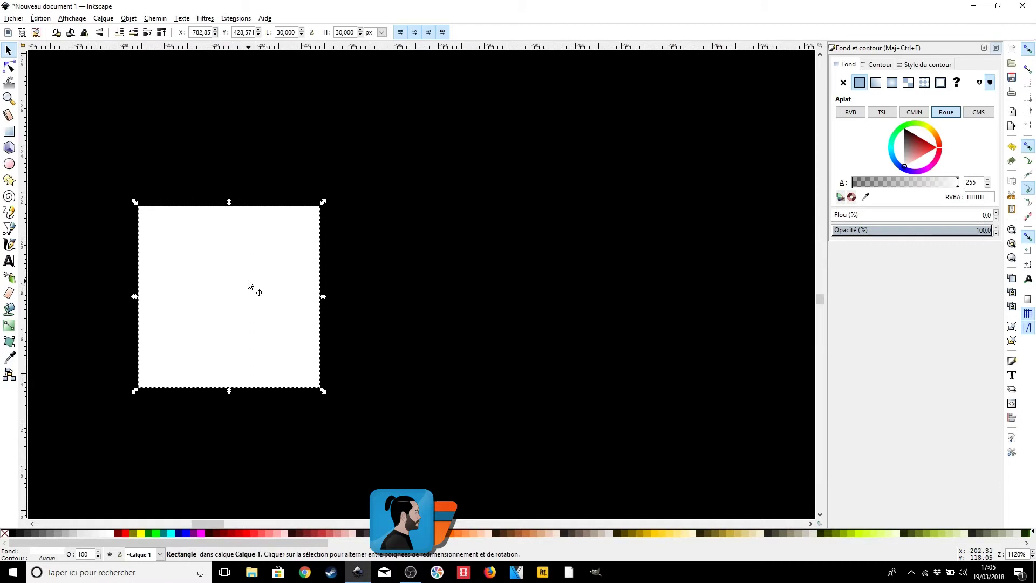
pyautogui.moveTo(258, 286)
pyautogui.mouseDown()
pyautogui.moveTo(587, 245)
pyautogui.moveTo(542, 148)
pyautogui.moveTo(352, 409)
pyautogui.moveTo(639, 263)
pyautogui.moveTo(447, 196)
pyautogui.moveTo(388, 270)
pyautogui.moveTo(464, 248)
pyautogui.moveTo(452, 259)
pyautogui.mouseUp()
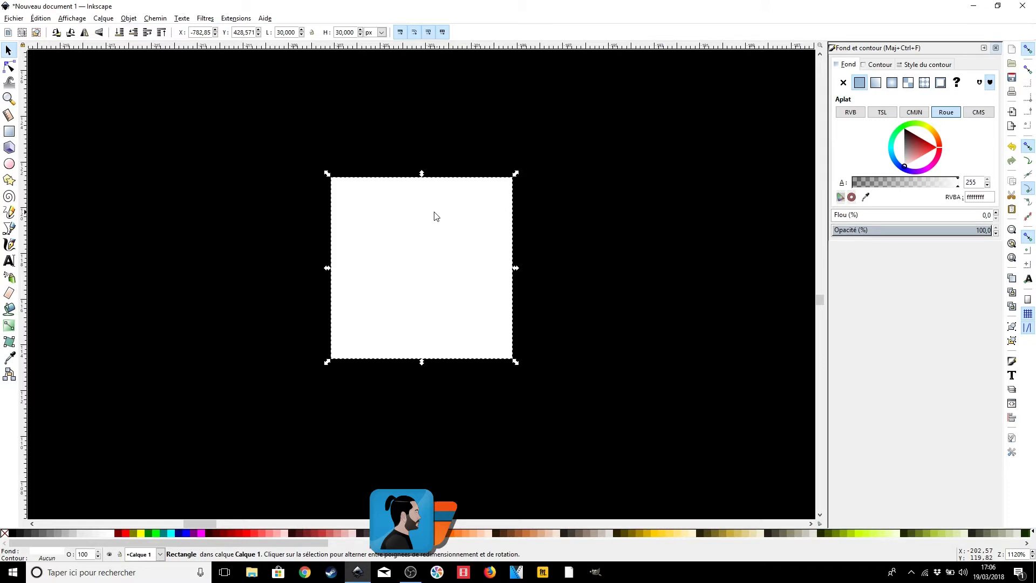
pyautogui.click(10, 67)
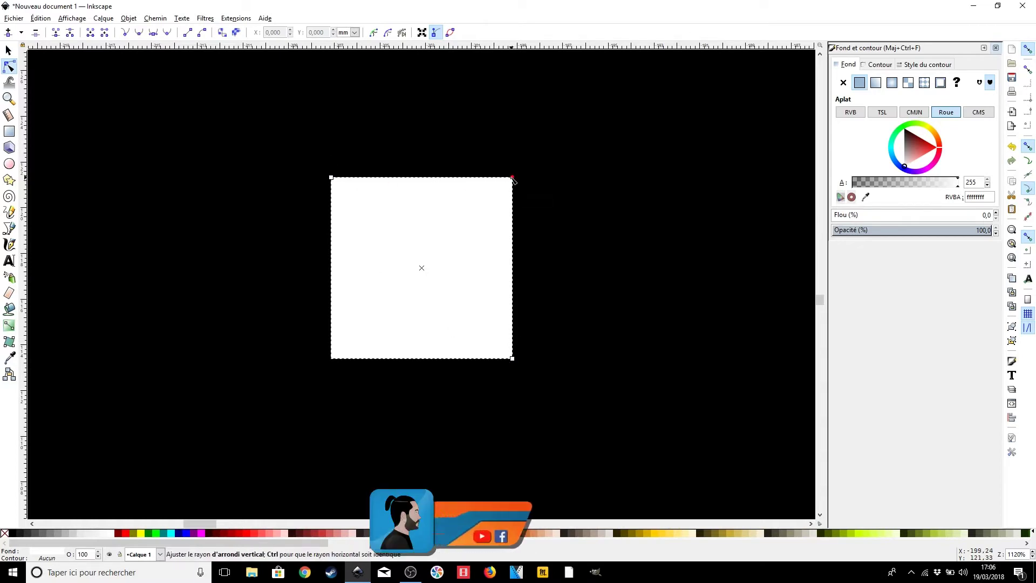
pyautogui.moveTo(513, 183); pyautogui.dragTo(513, 209)
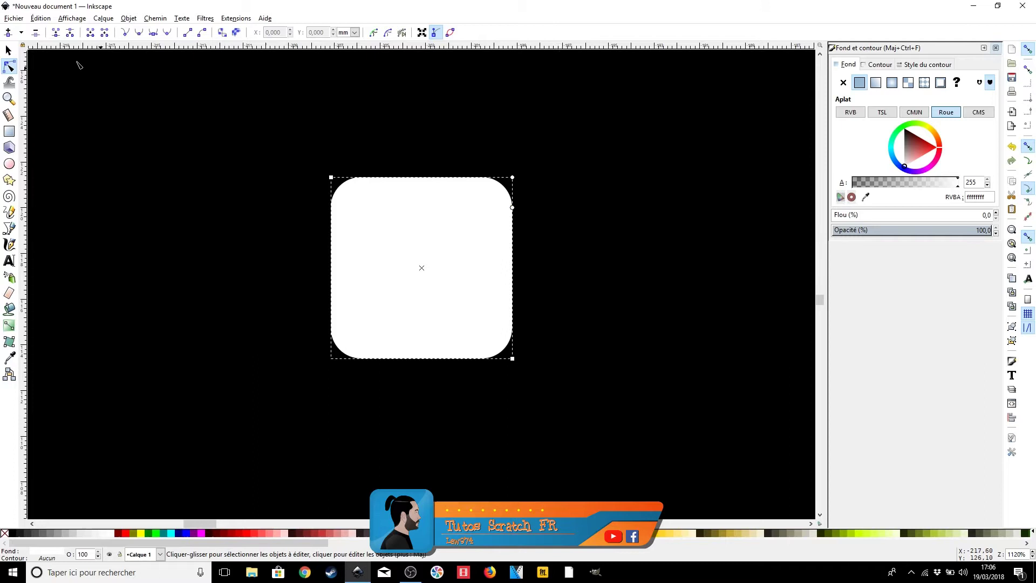
pyautogui.click(8, 50)
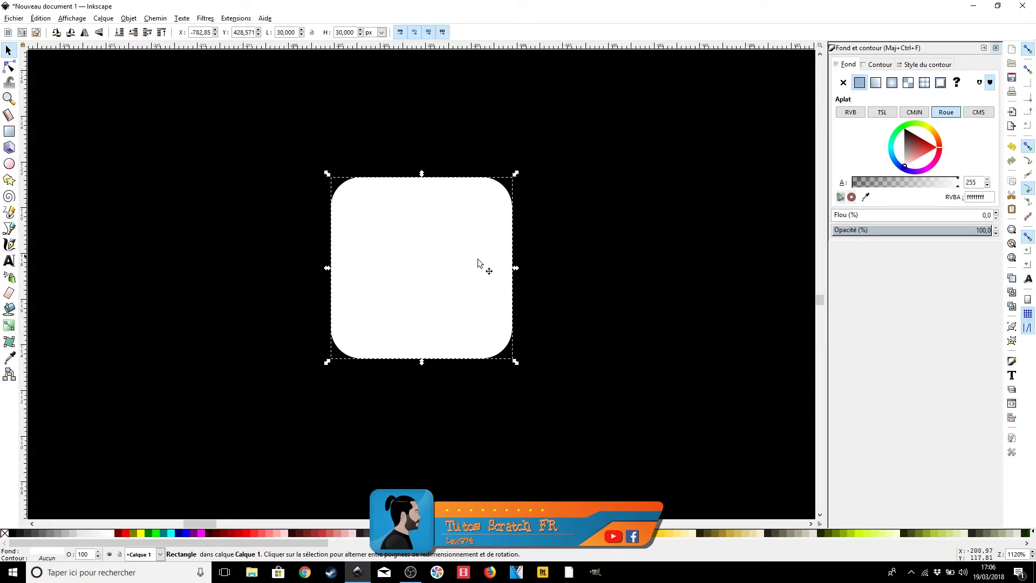
# - Convert the rounded white square from an object to a path and shift it slightly down and to the left
pyautogui.click(9, 66)
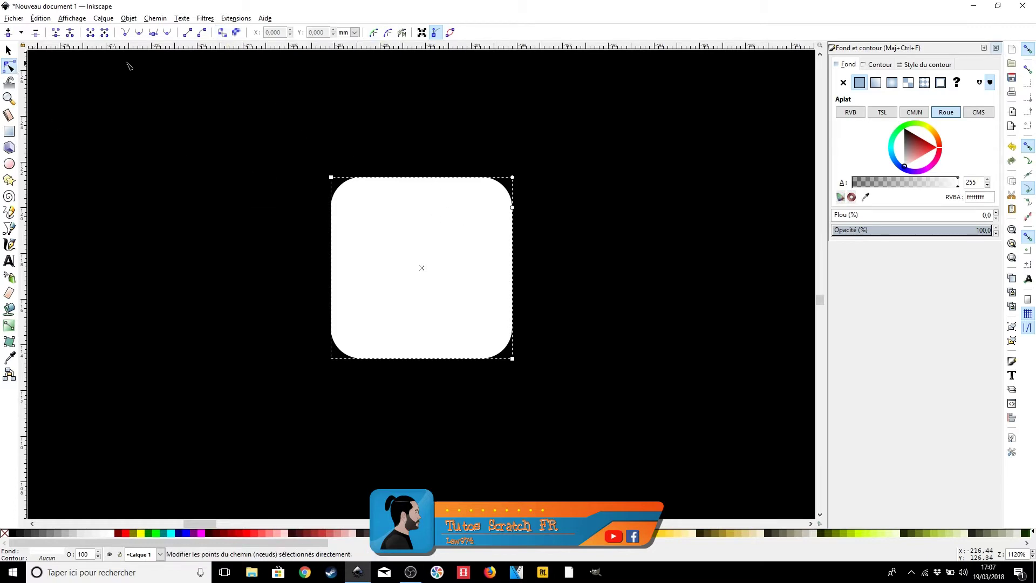
pyautogui.click(223, 34)
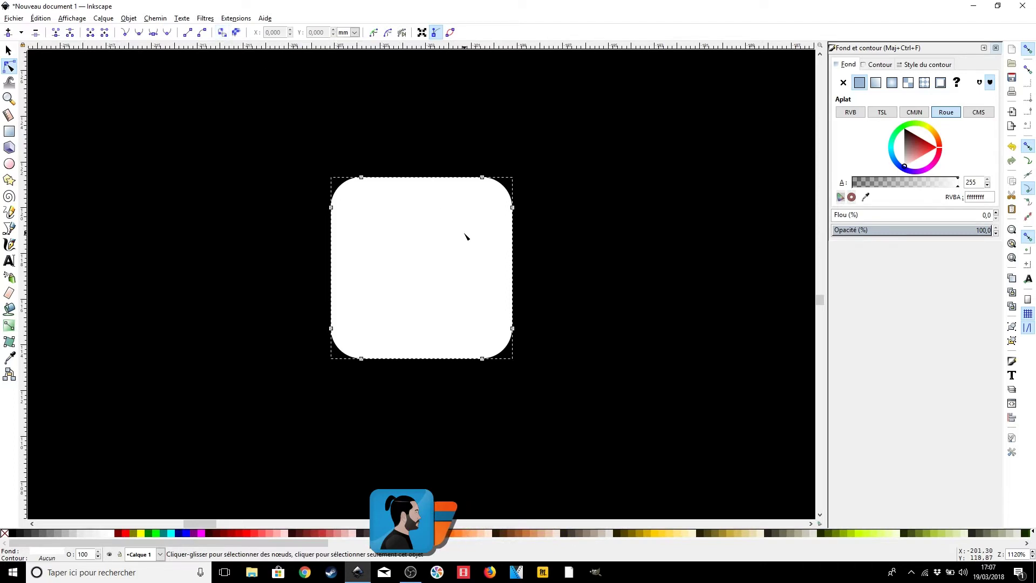
pyautogui.click(9, 50)
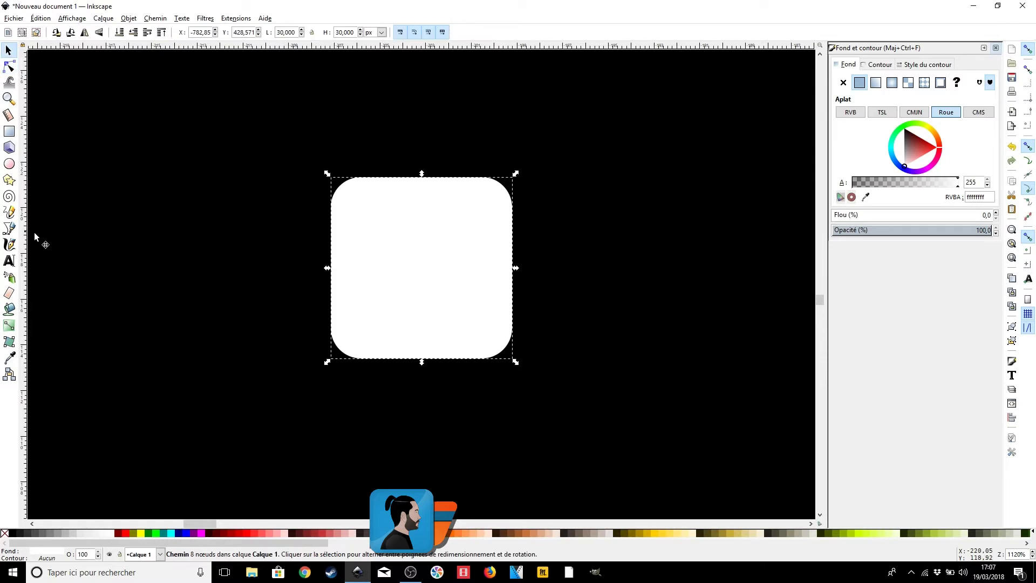
pyautogui.moveTo(442, 253); pyautogui.dragTo(423, 265)
# - Draw a small ellipse about 4.3 × 4.5 px at the centre of the white square and fill it with black
pyautogui.click(11, 164)
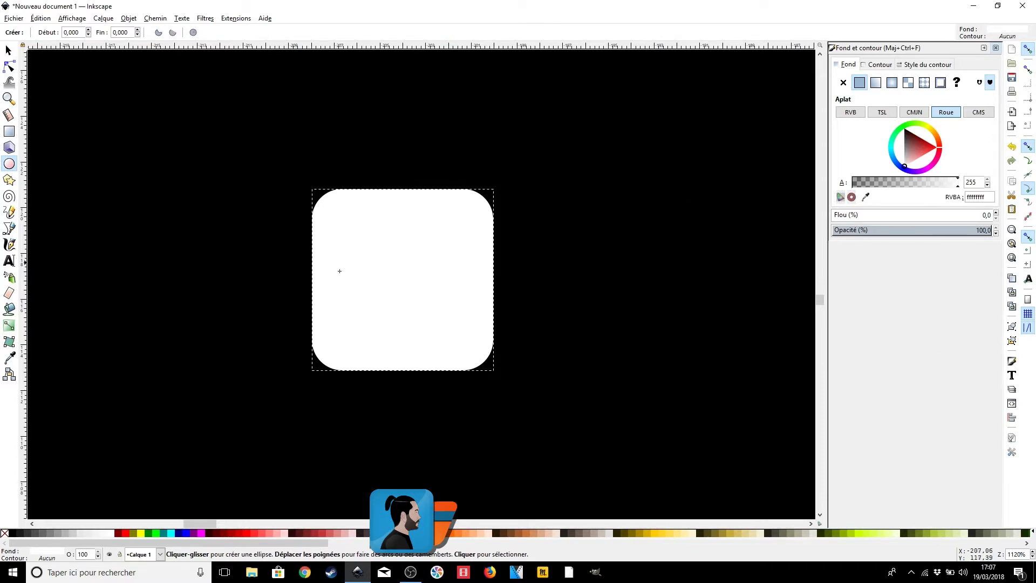
pyautogui.moveTo(390, 268); pyautogui.dragTo(416, 294)
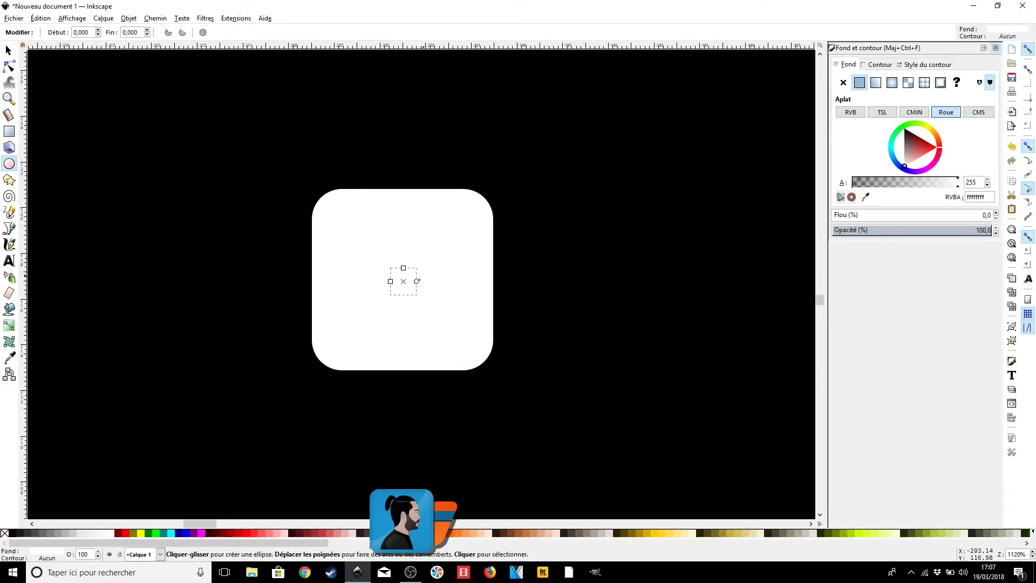
pyautogui.click(15, 535)
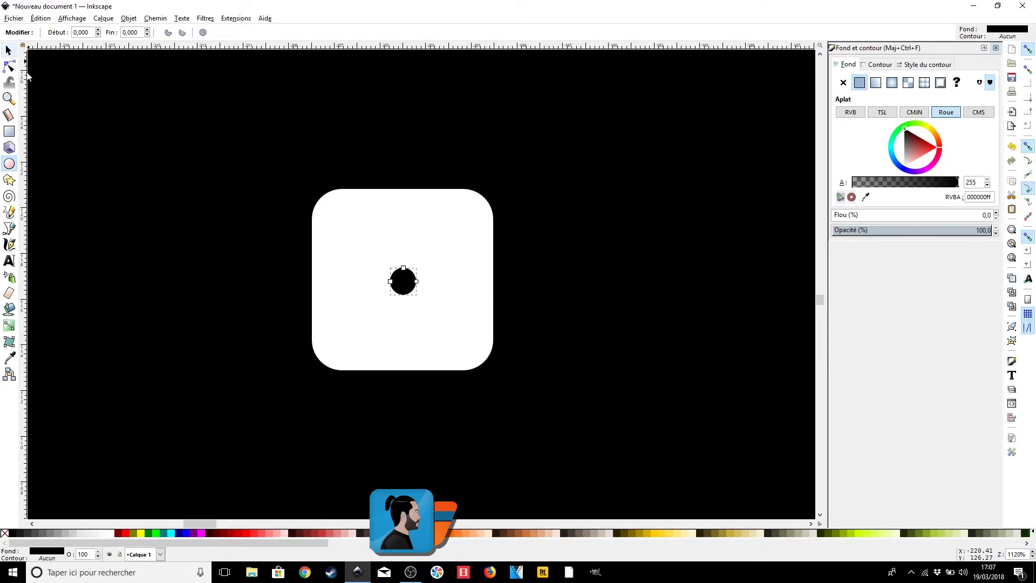
# - Set the black ellipse's width and height to 5 px each
pyautogui.click(9, 50)
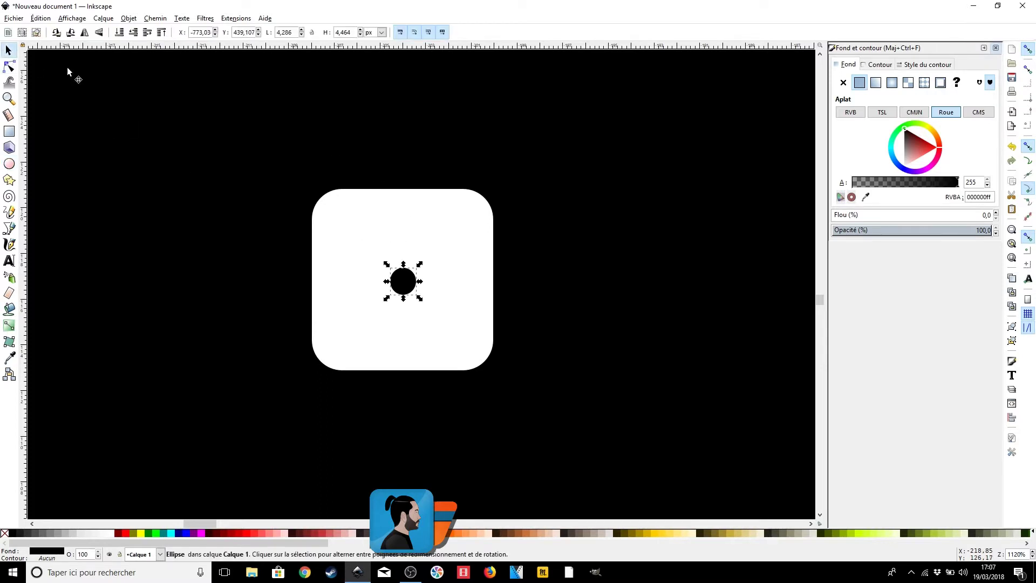
pyautogui.doubleClick(284, 32)
pyautogui.write('5')
pyautogui.press('Tab')
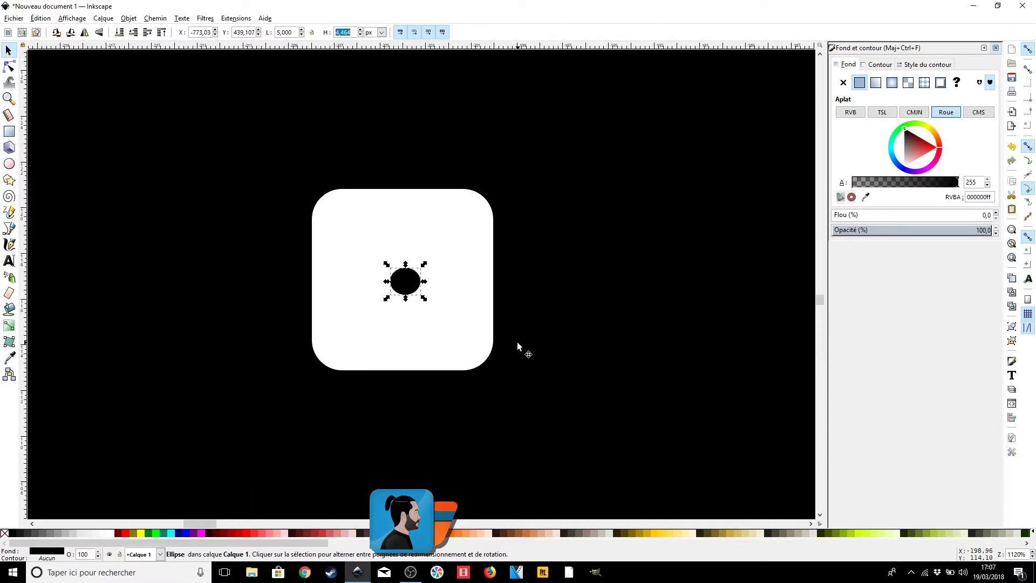
pyautogui.write('5')
pyautogui.press('Return')
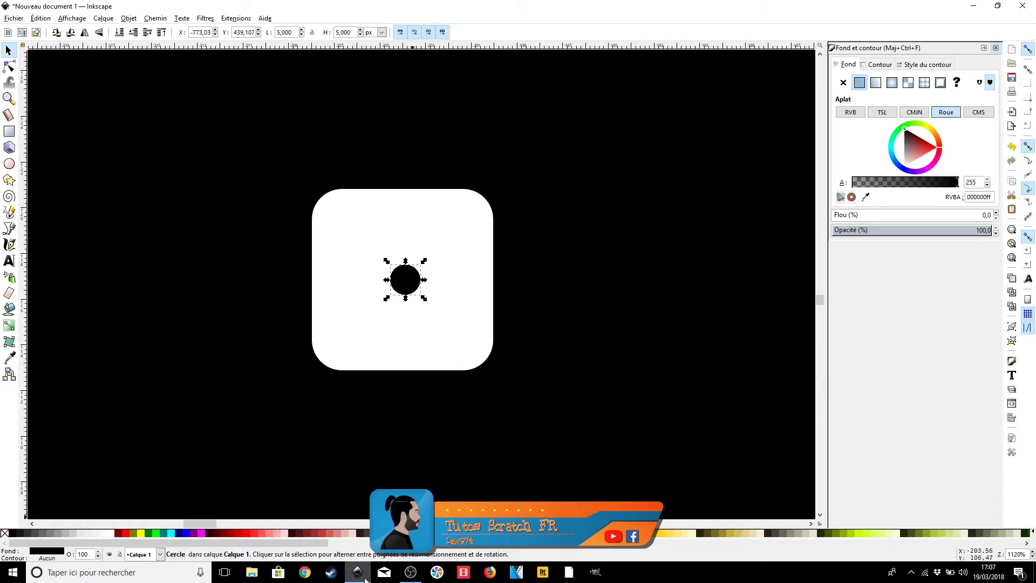
# - Set the black dot's width and height to 4 px each and move it close to the white square's centre
pyautogui.moveTo(405, 276); pyautogui.dragTo(402, 275)
pyautogui.moveTo(347, 220); pyautogui.dragTo(391, 271)
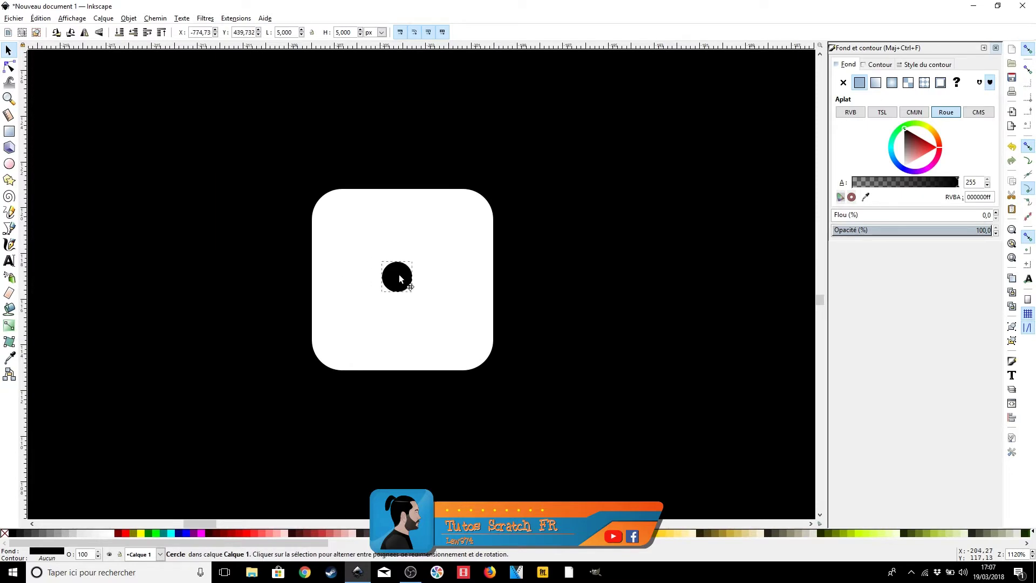
pyautogui.doubleClick(282, 32)
pyautogui.write('4')
pyautogui.press('Tab')
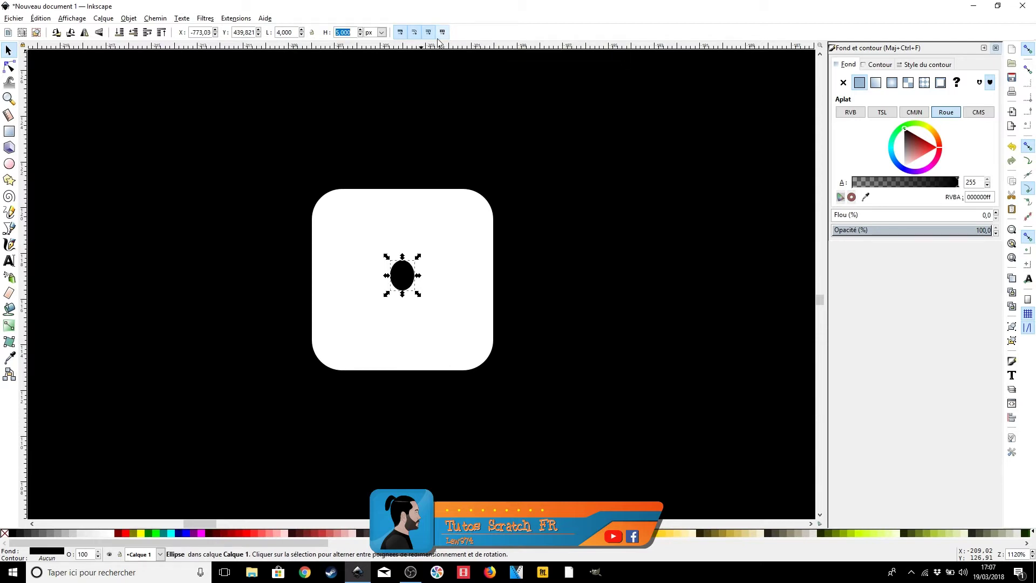
pyautogui.write('4')
pyautogui.press('Return')
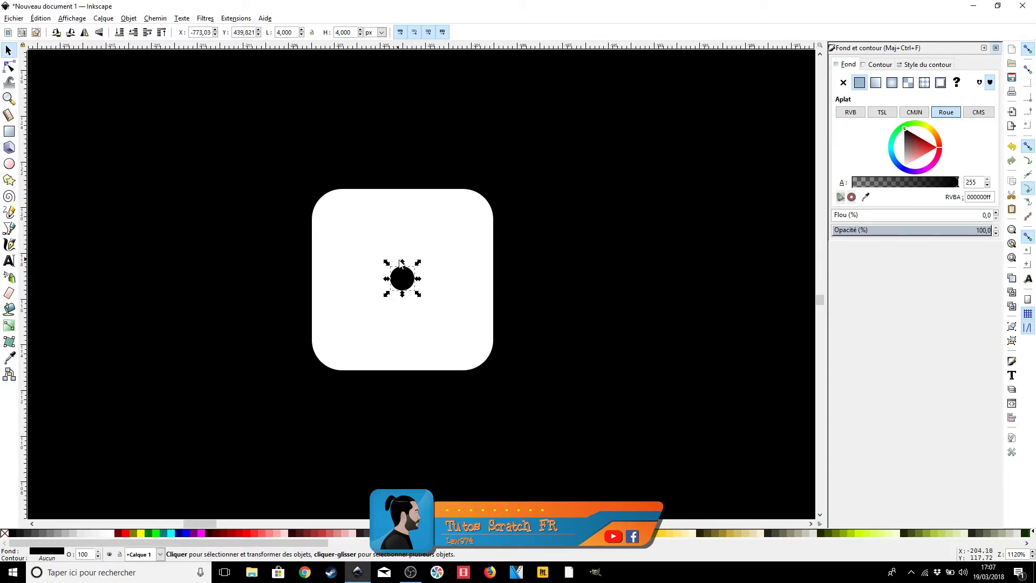
pyautogui.moveTo(405, 278)
pyautogui.mouseDown()
pyautogui.moveTo(430, 263)
pyautogui.moveTo(404, 285)
pyautogui.mouseUp()
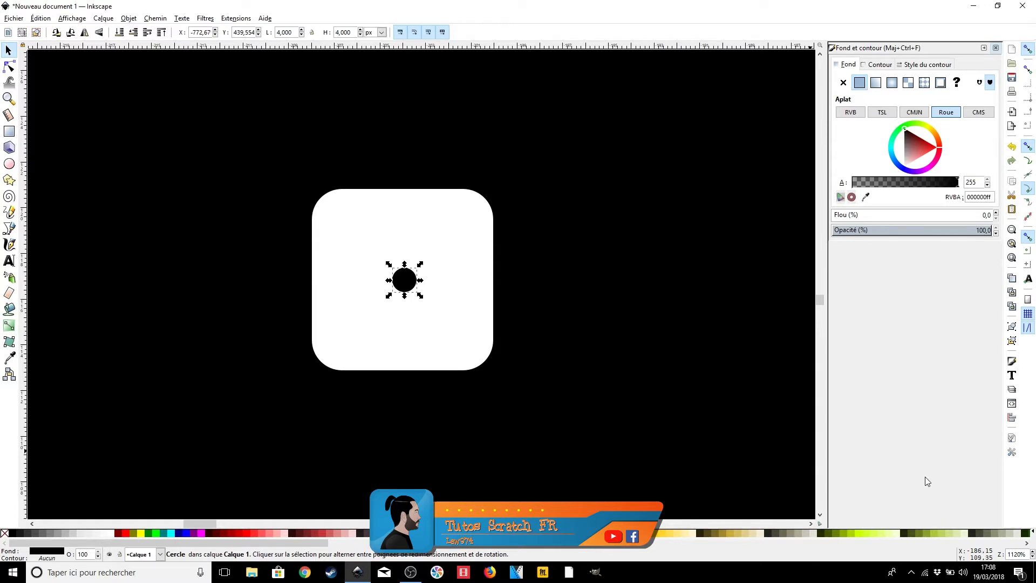
# - Centre the black dot horizontally and vertically on the white square using the alignment commands
pyautogui.click(1012, 419)
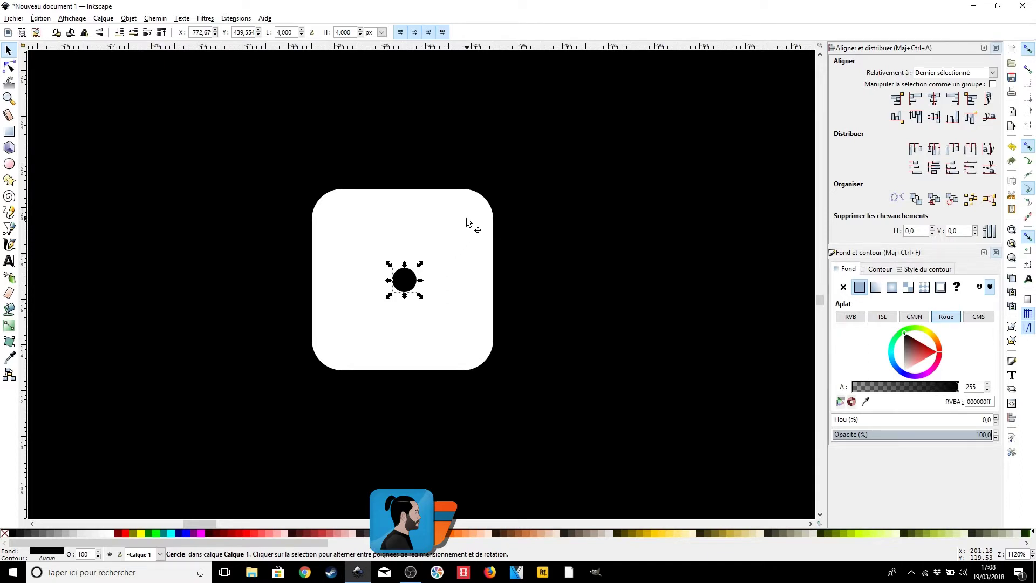
pyautogui.click(460, 254)
pyautogui.keyDown('shift'); pyautogui.click(416, 276); pyautogui.keyUp('shift')
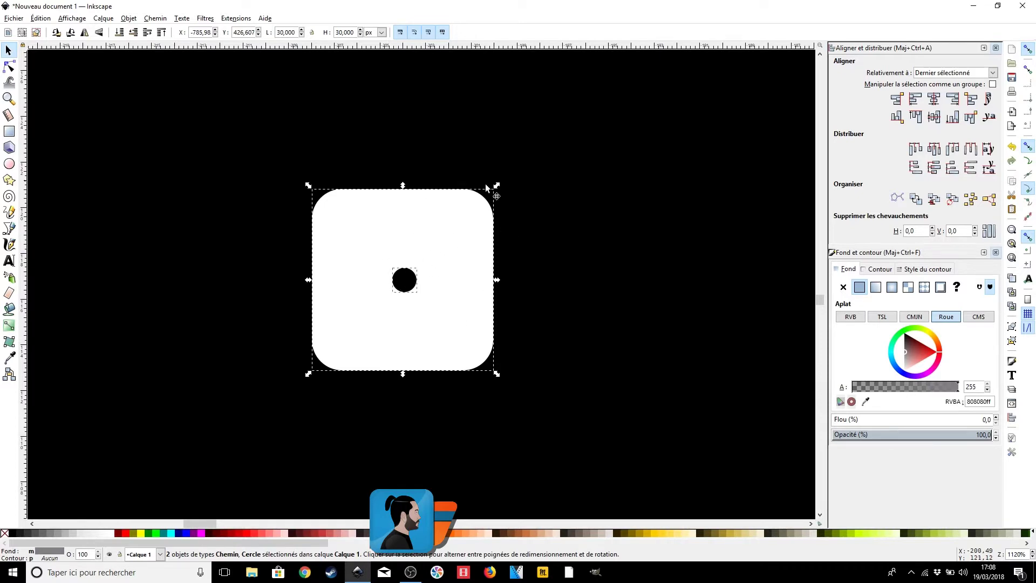
pyautogui.click(933, 101)
pyautogui.click(937, 122)
pyautogui.click(9, 52)
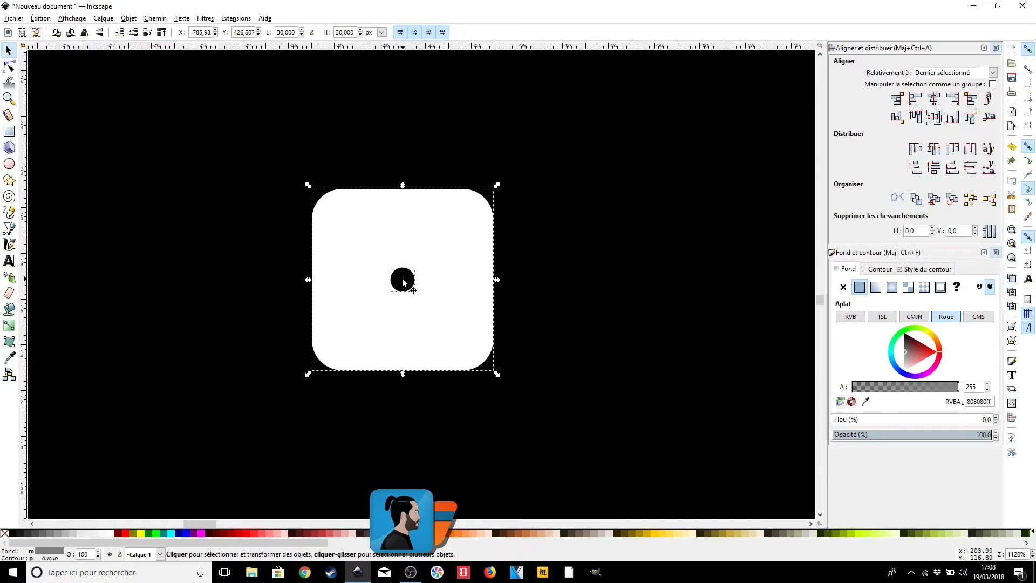
pyautogui.click(581, 331)
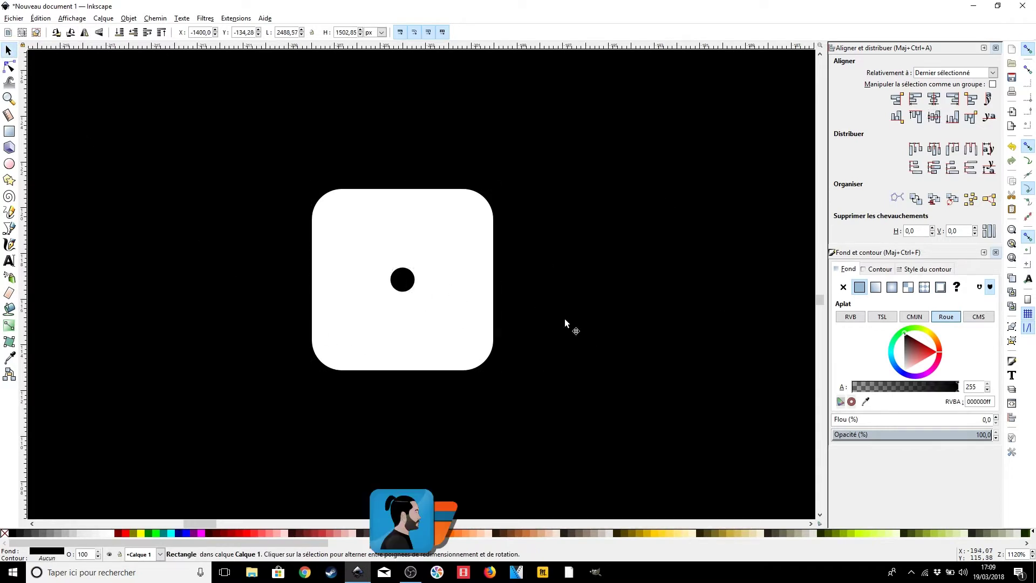
# - Convert the black dot from an object to a path
pyautogui.click(403, 280)
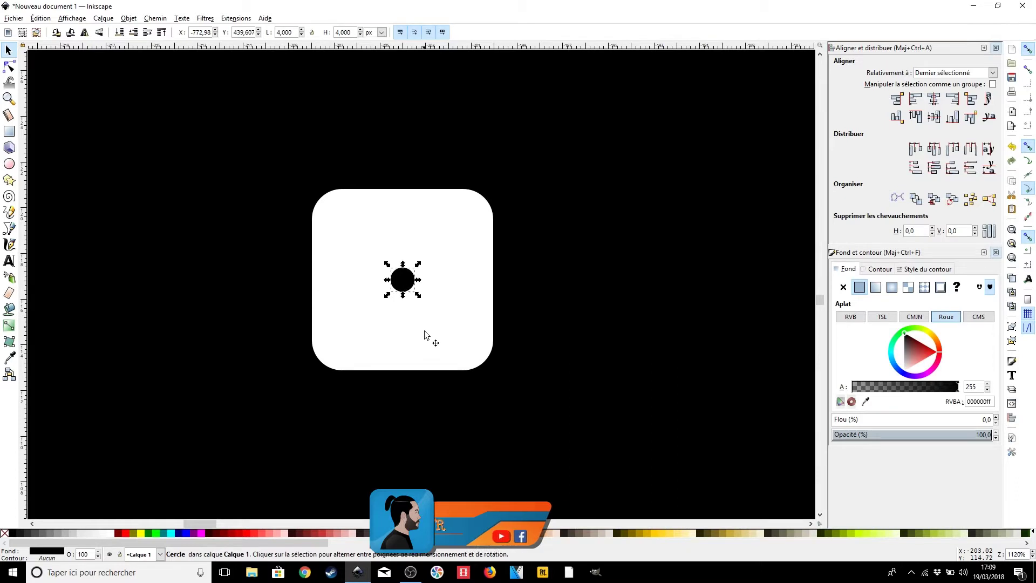
pyautogui.press('n')
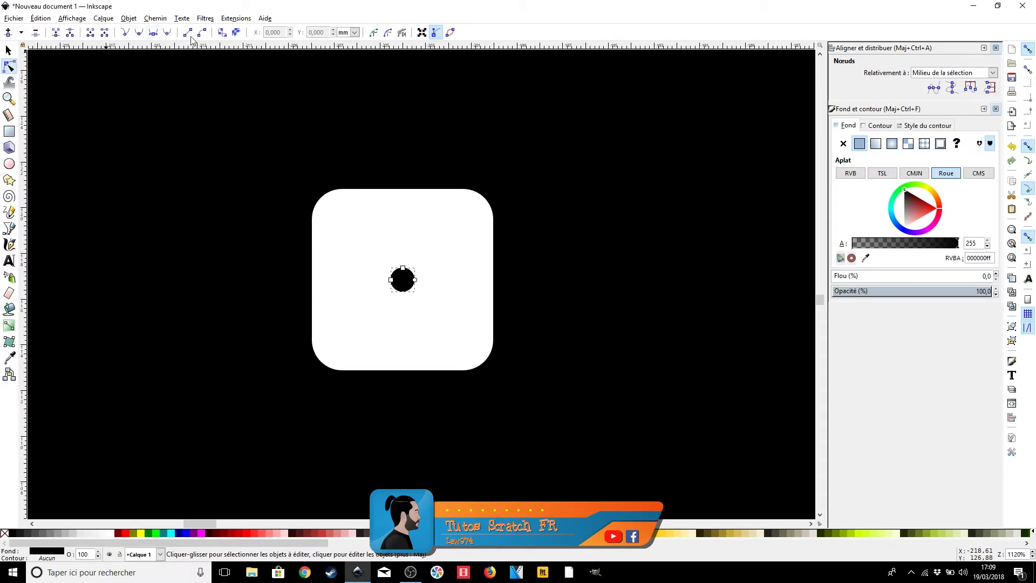
pyautogui.click(223, 32)
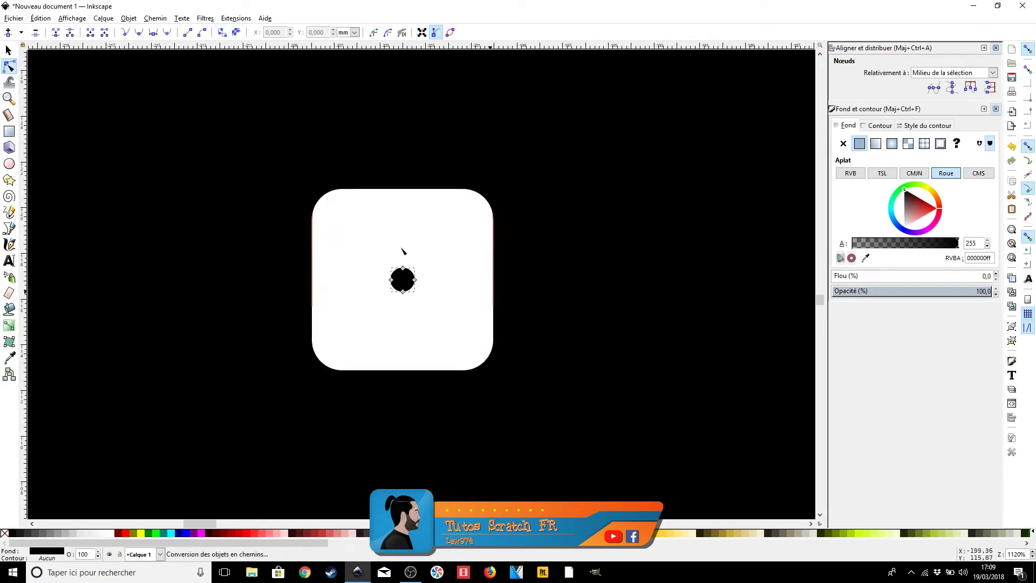
pyautogui.click(8, 51)
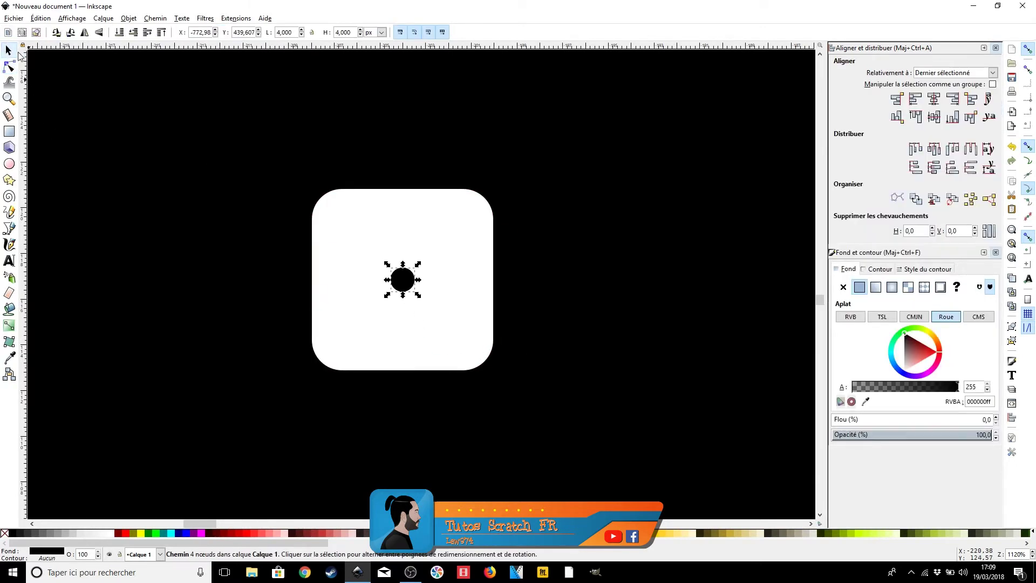
pyautogui.click(446, 214)
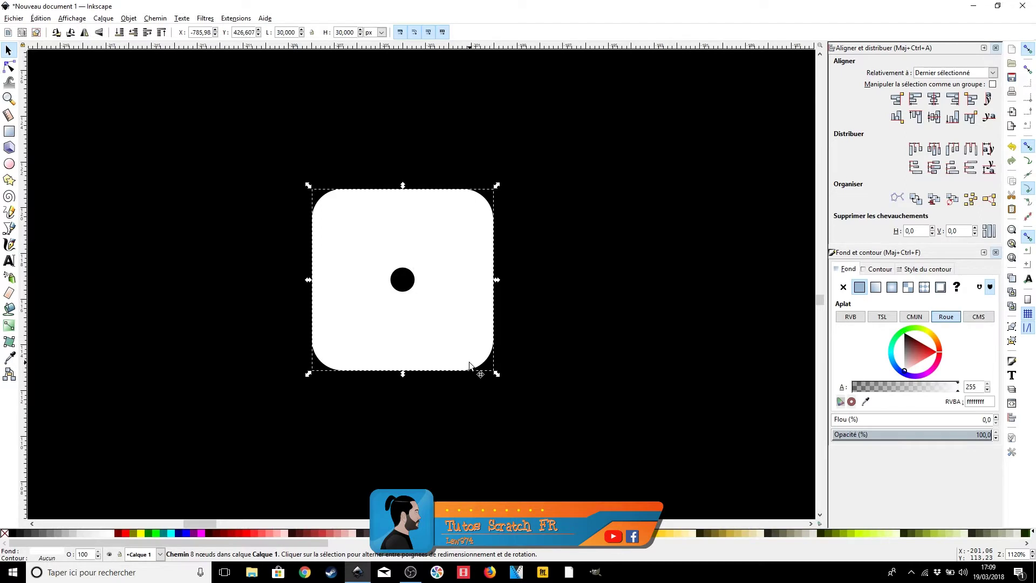
pyautogui.keyDown('shift'); pyautogui.click(409, 282); pyautogui.keyUp('shift')
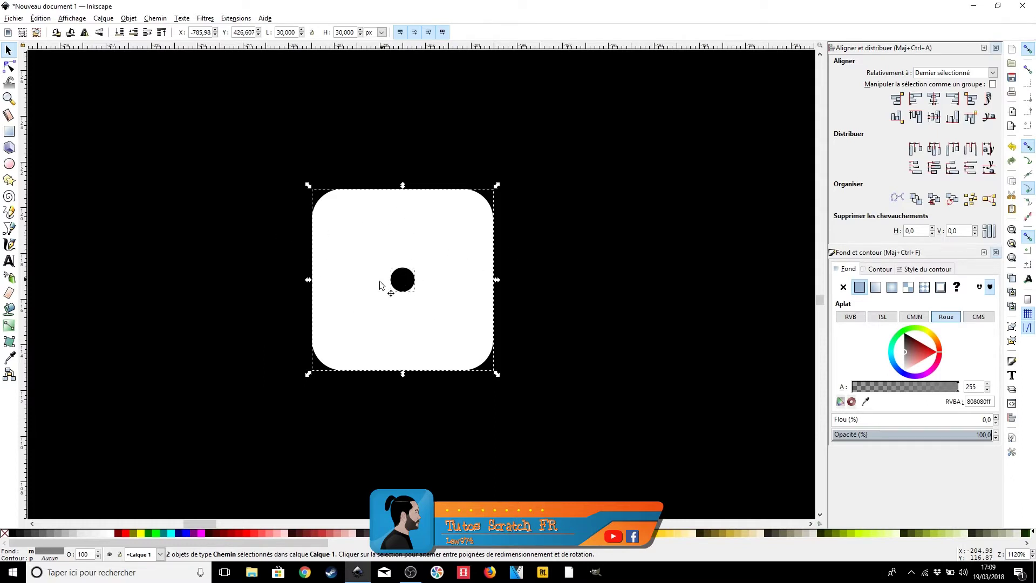
pyautogui.press('ctrl')
pyautogui.moveTo(407, 314)
pyautogui.mouseDown()
pyautogui.moveTo(641, 314)
pyautogui.moveTo(361, 320)
pyautogui.moveTo(408, 318)
pyautogui.mouseUp()
pyautogui.press('Escape')
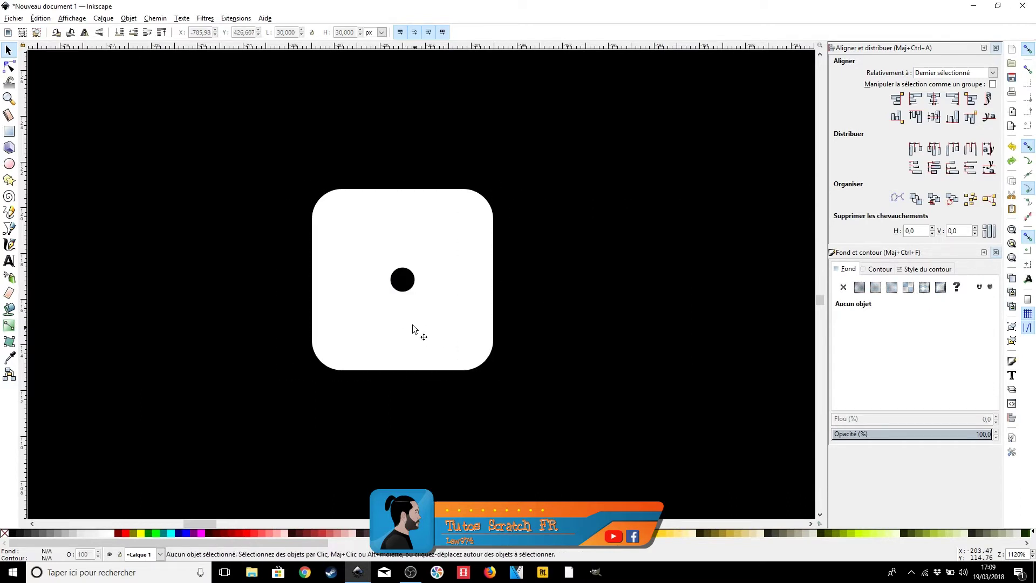
# - Move the white square and its dot together about 6.6 px horizontally to the right
pyautogui.click(403, 279)
pyautogui.keyDown('shift'); pyautogui.click(467, 319); pyautogui.keyUp('shift')
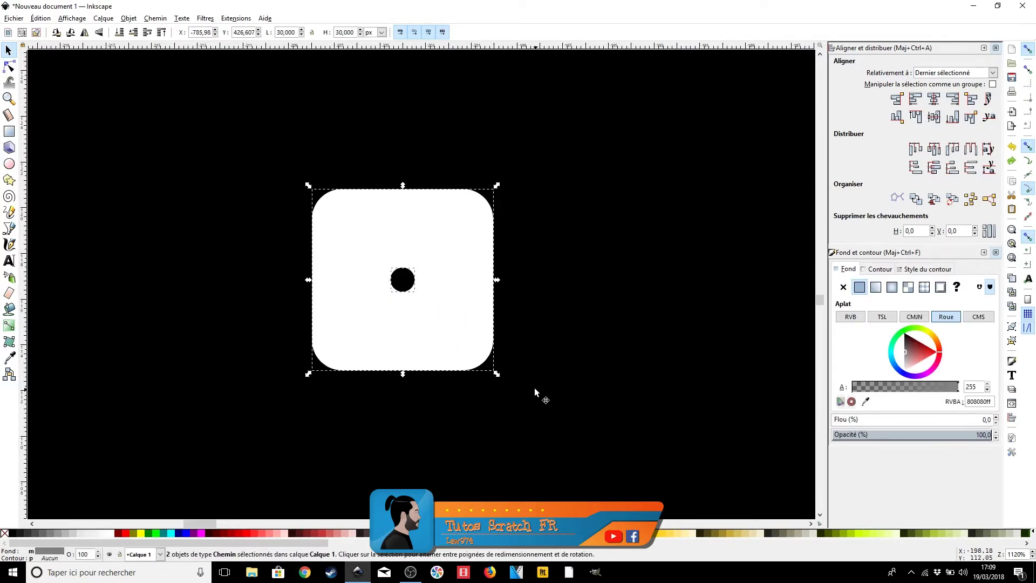
pyautogui.moveTo(407, 338); pyautogui.dragTo(457, 318)
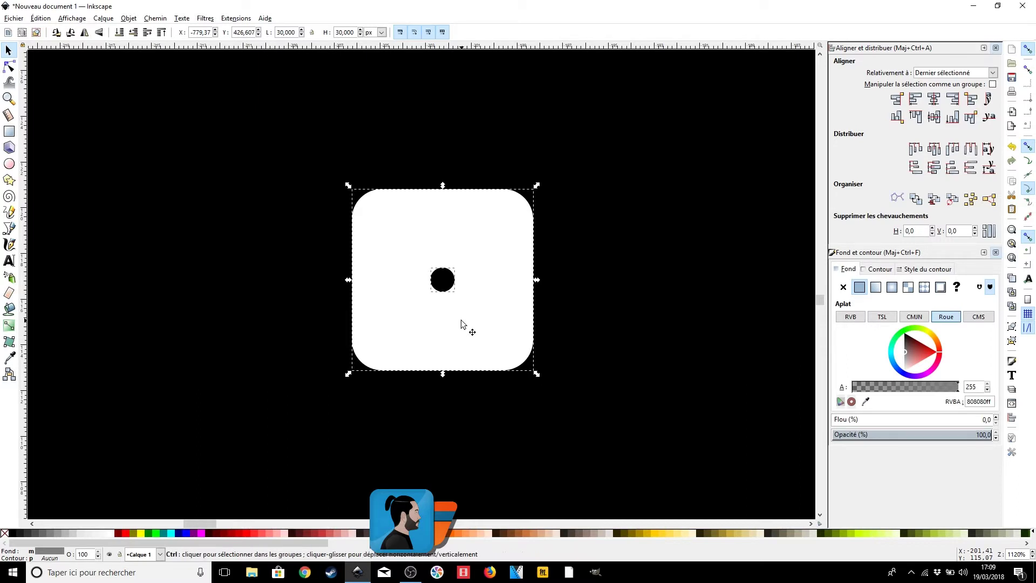
# - Duplicate the square and its dot five times to form a horizontal row of six faces, about 32 px apart with narrow gaps
pyautogui.hotkey('ctrl', 'd')
pyautogui.moveTo(458, 323); pyautogui.dragTo(624, 403)
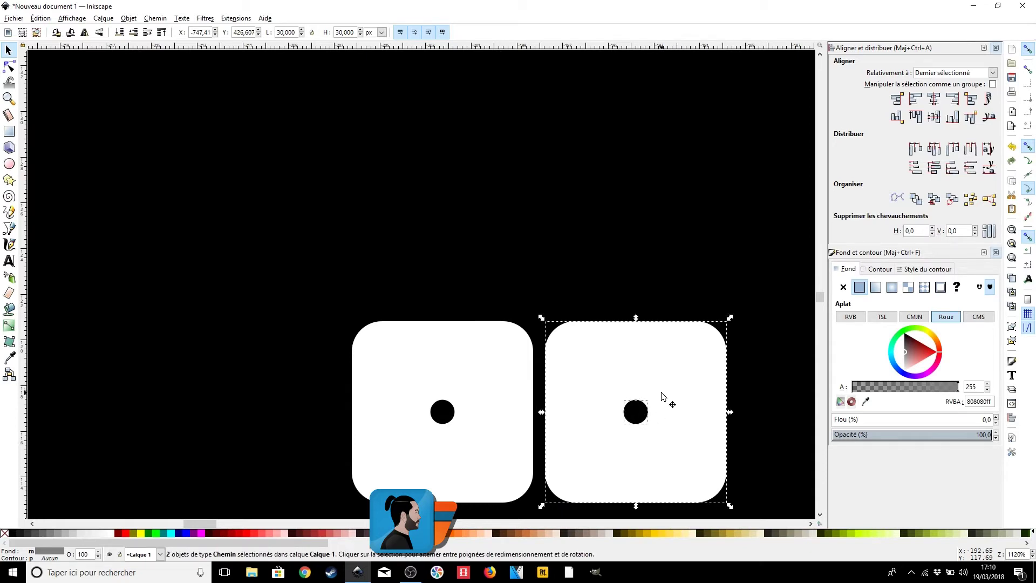
pyautogui.moveTo(193, 522); pyautogui.dragTo(209, 523)
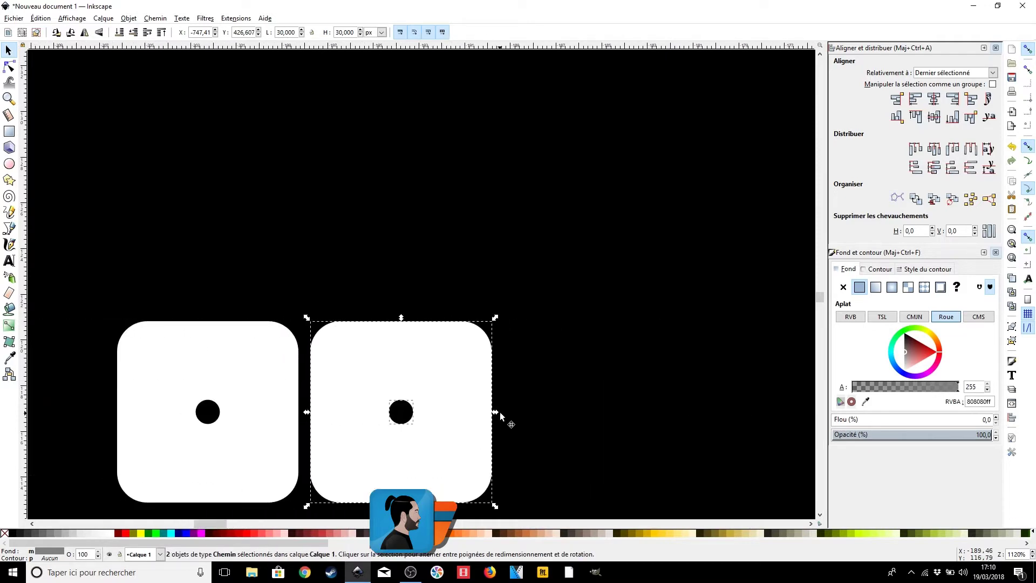
pyautogui.scroll(-1, 500, 412)
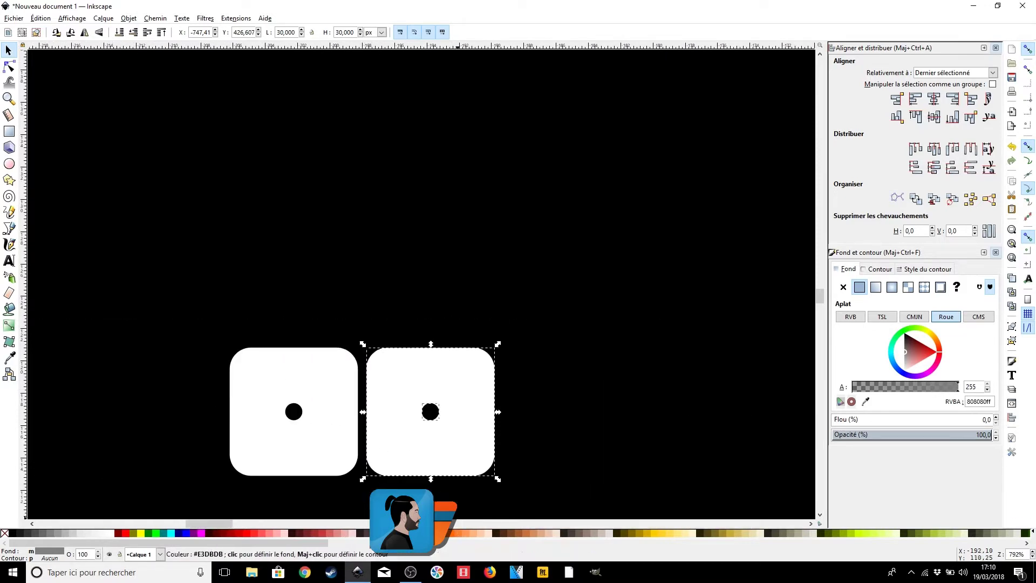
pyautogui.moveTo(218, 522)
pyautogui.mouseDown()
pyautogui.moveTo(237, 522)
pyautogui.moveTo(224, 523)
pyautogui.mouseUp()
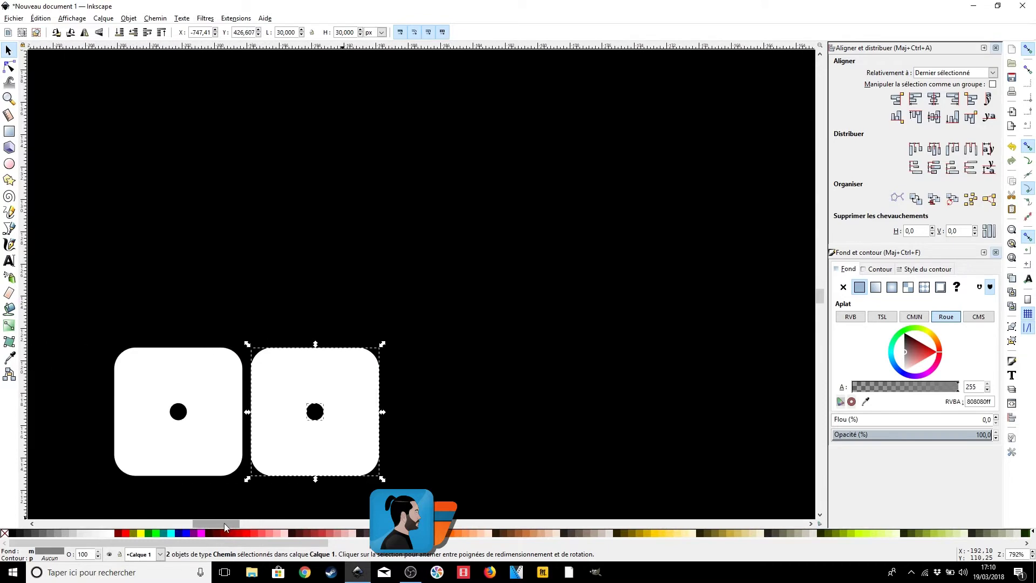
pyautogui.hotkey('ctrl', 'd')
pyautogui.moveTo(315, 457); pyautogui.dragTo(593, 452)
pyautogui.hotkey('ctrl', 'd')
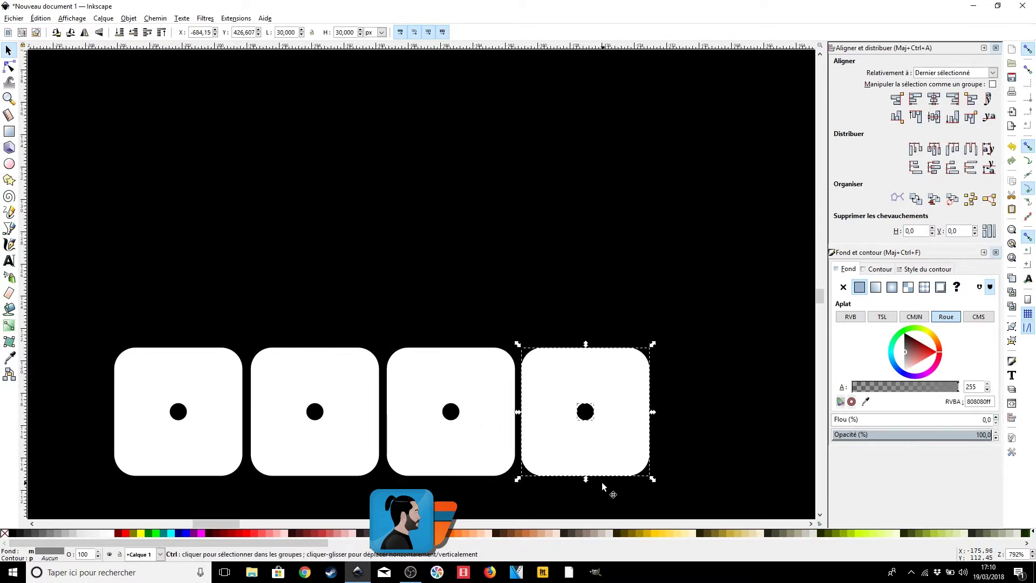
pyautogui.moveTo(699, 425); pyautogui.dragTo(719, 424)
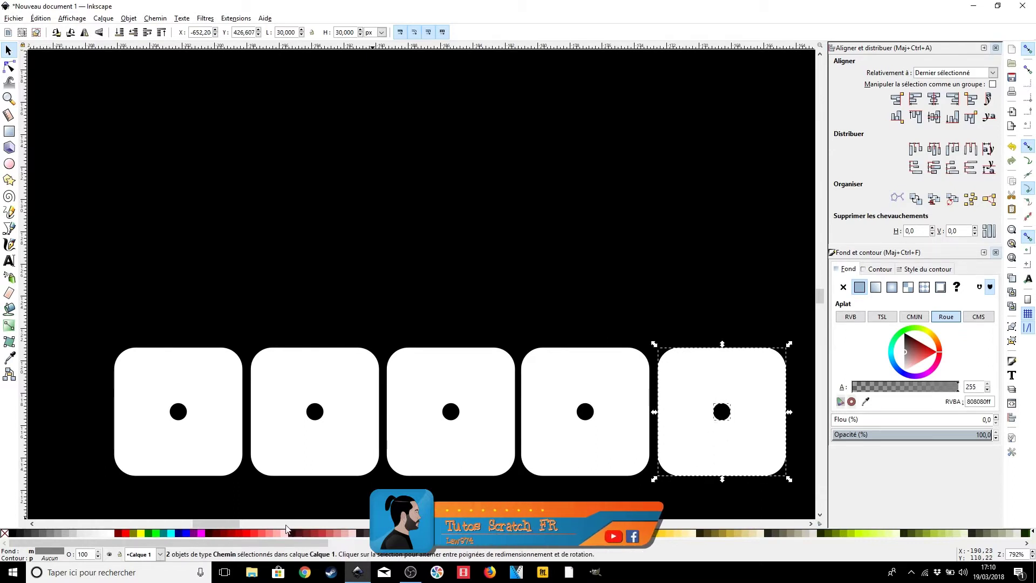
pyautogui.hscroll(5, 269, 515)
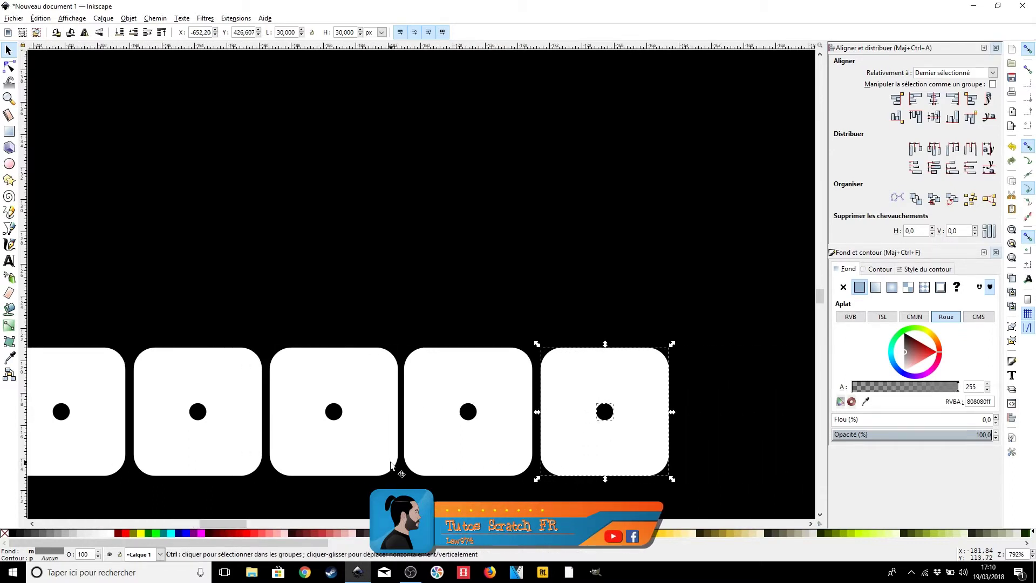
pyautogui.moveTo(584, 444); pyautogui.dragTo(703, 444)
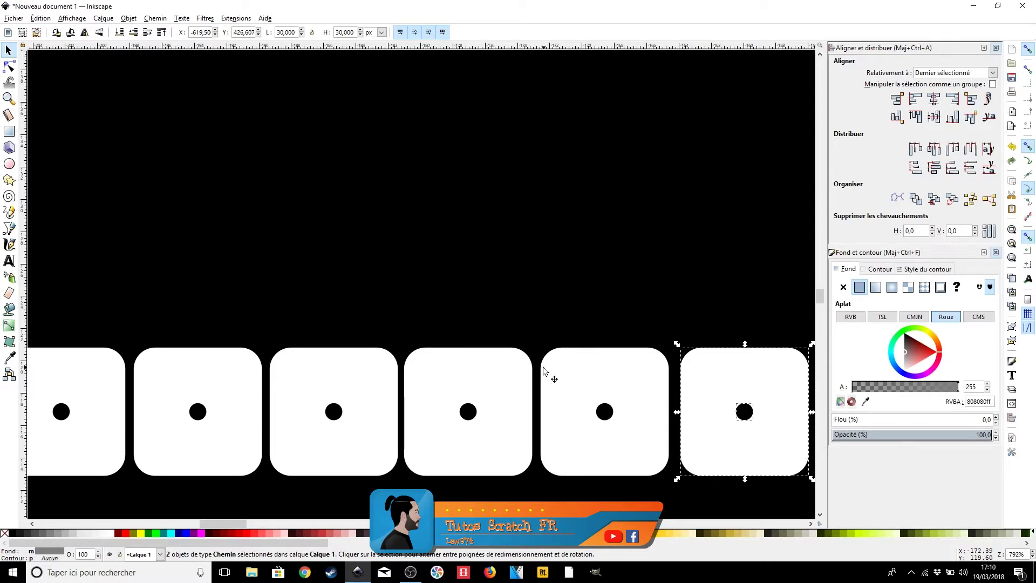
# - Duplicate the second face's dot and place the two dots diagonally, one towards its upper right and the other towards its lower left
pyautogui.click(203, 420)
pyautogui.press('ctrl')
pyautogui.moveTo(197, 415); pyautogui.dragTo(224, 390)
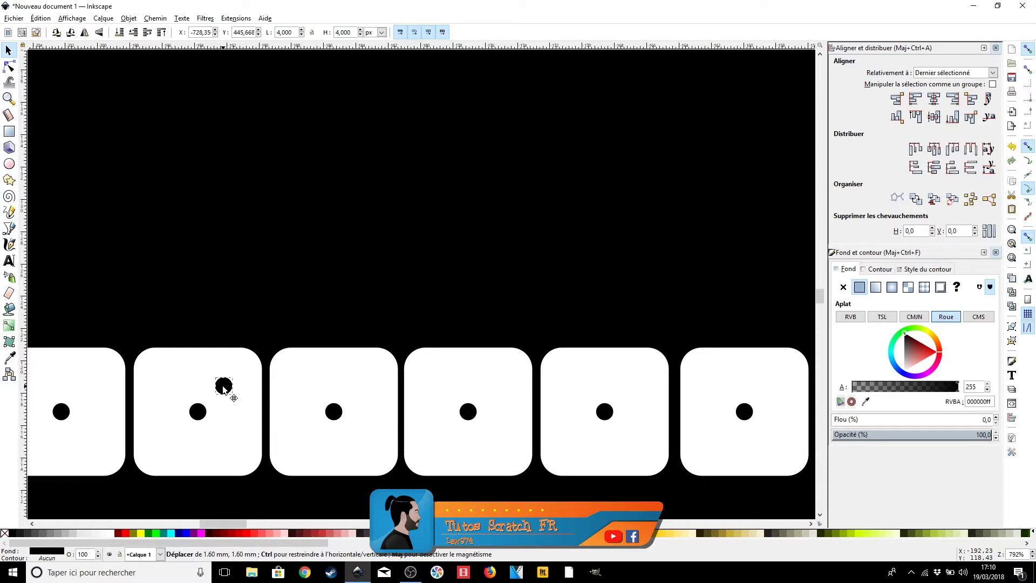
pyautogui.moveTo(223, 387); pyautogui.dragTo(223, 387)
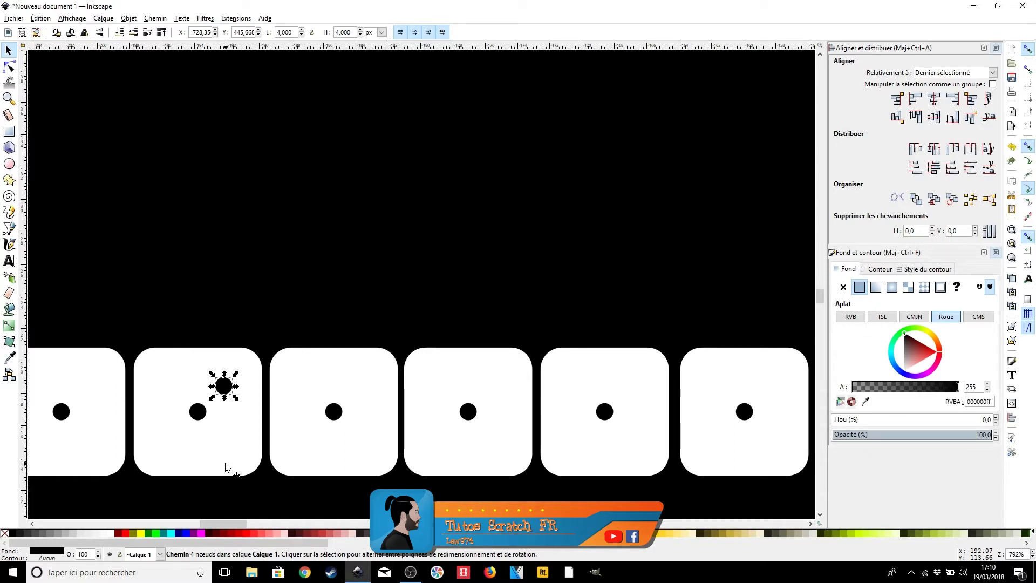
pyautogui.moveTo(198, 412); pyautogui.dragTo(177, 429)
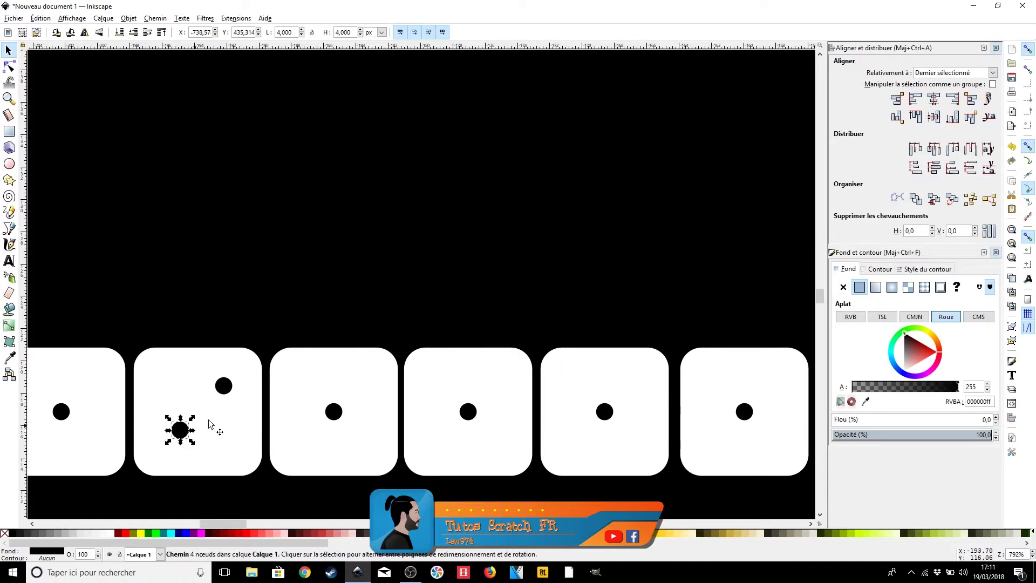
pyautogui.moveTo(224, 391); pyautogui.dragTo(224, 395)
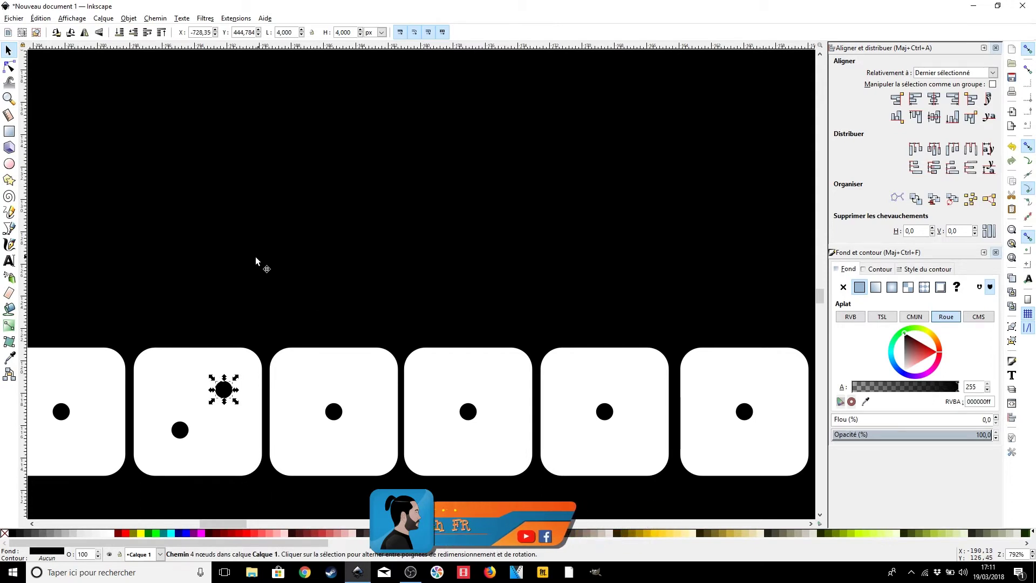
# - Add two vertical and two horizontal guides through the second face's edge nodes, where its rounded corners begin
pyautogui.moveTo(24, 302); pyautogui.dragTo(238, 349)
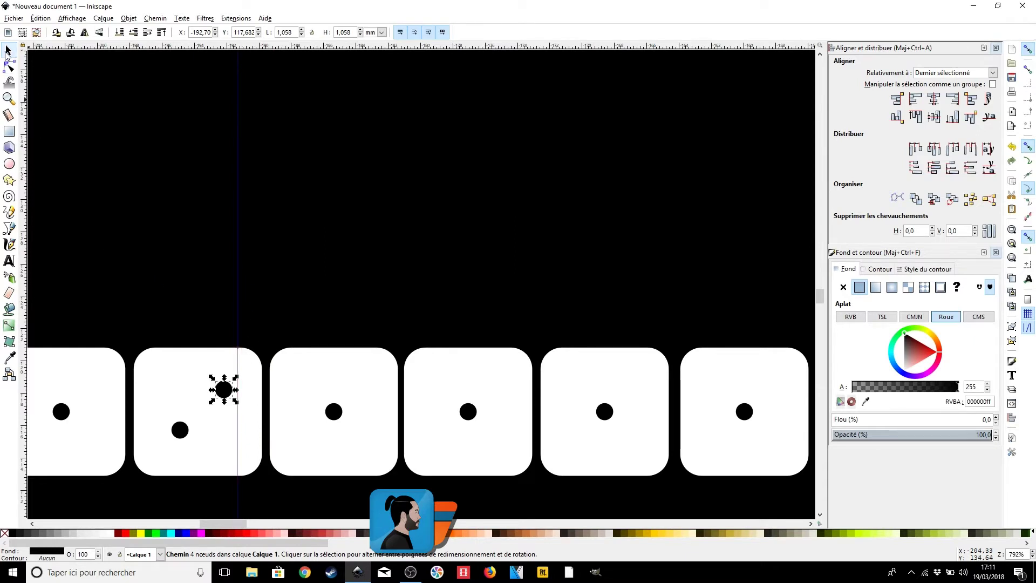
pyautogui.click(183, 386)
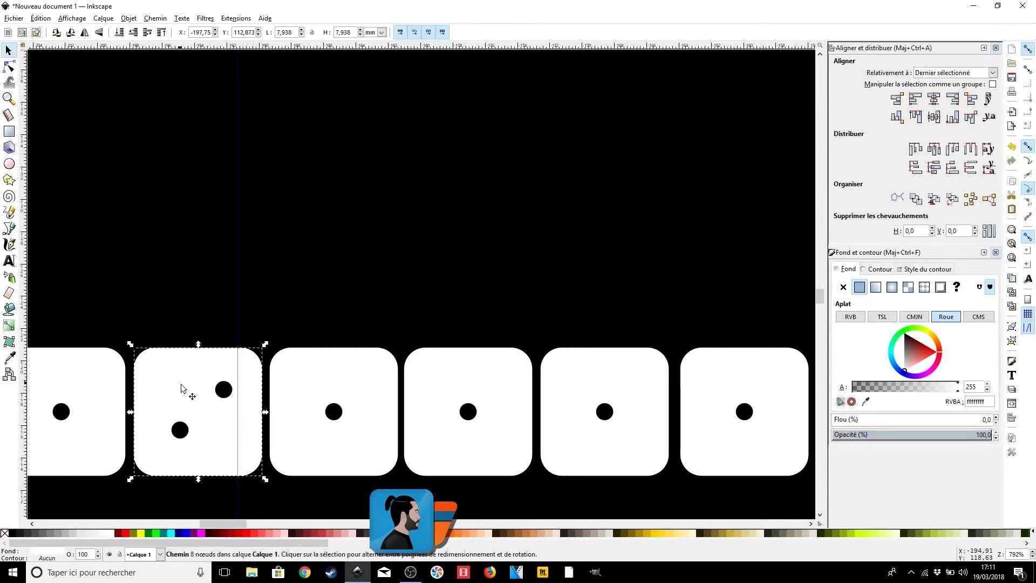
pyautogui.click(17, 70)
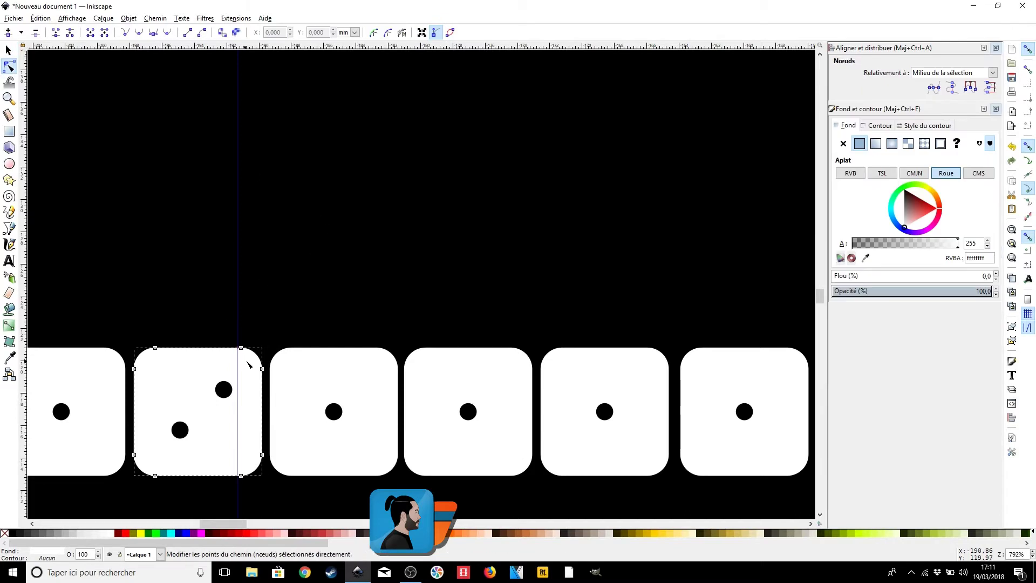
pyautogui.moveTo(239, 323); pyautogui.dragTo(241, 352)
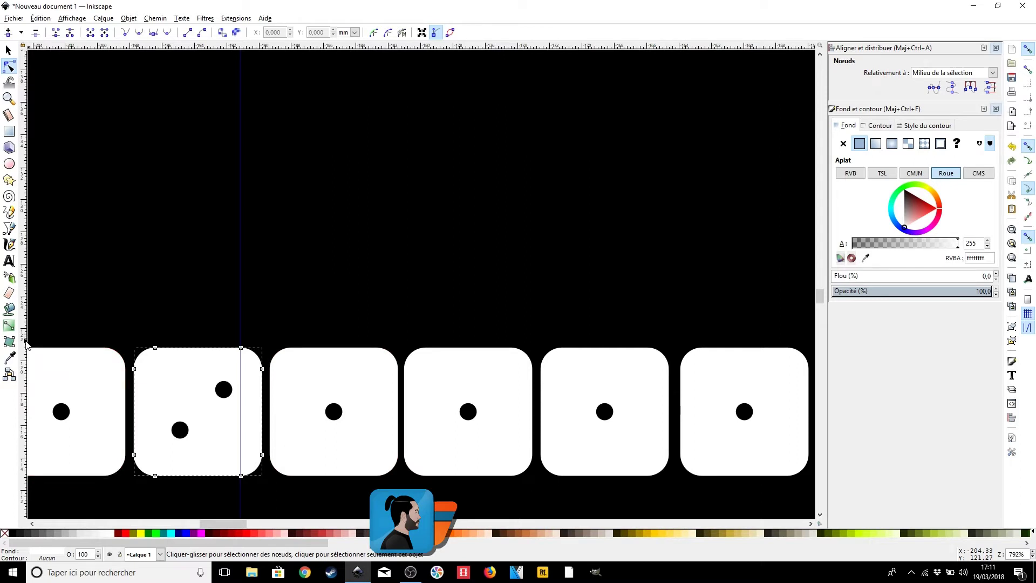
pyautogui.moveTo(23, 349); pyautogui.dragTo(157, 351)
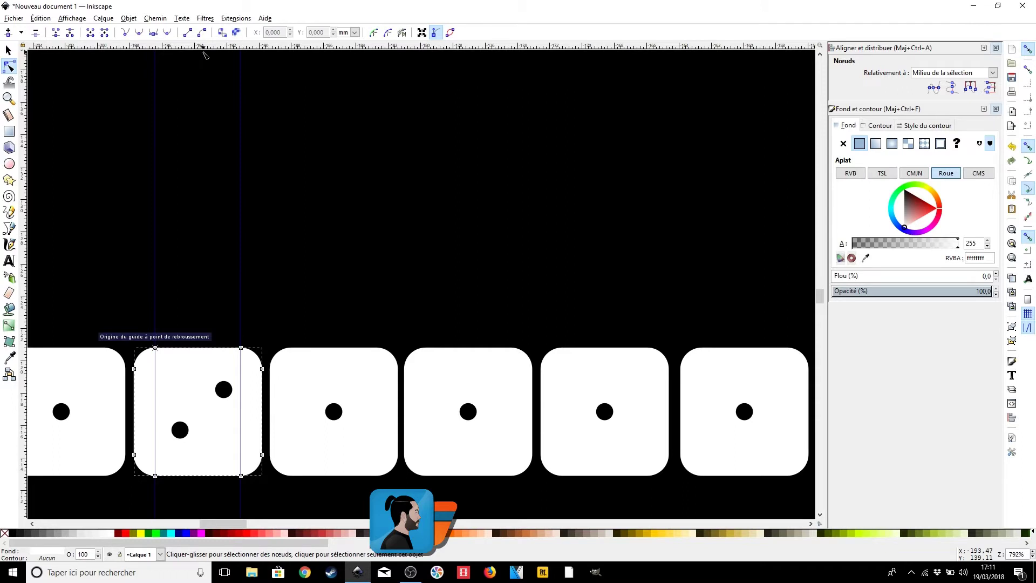
pyautogui.moveTo(191, 50); pyautogui.dragTo(135, 373)
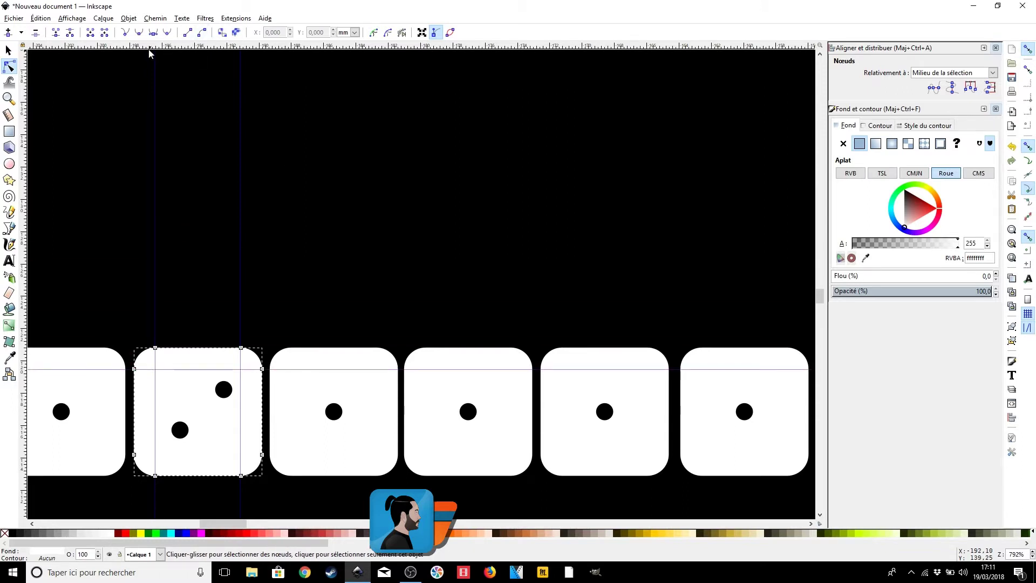
pyautogui.moveTo(166, 256); pyautogui.dragTo(136, 458)
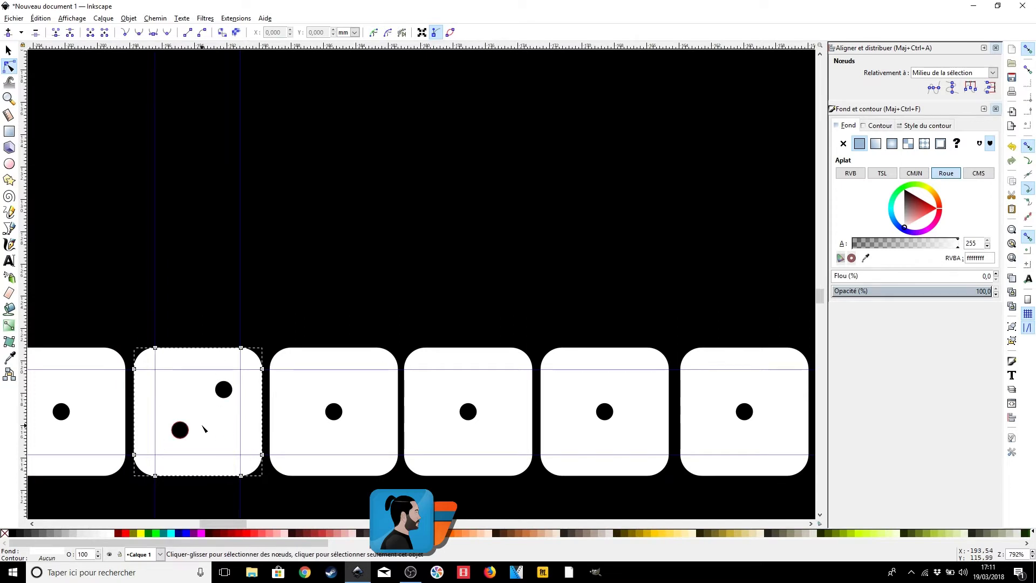
# - Shift the second face's upper-right dot slightly left and its lower-left dot slightly outward towards the corner
pyautogui.click(9, 50)
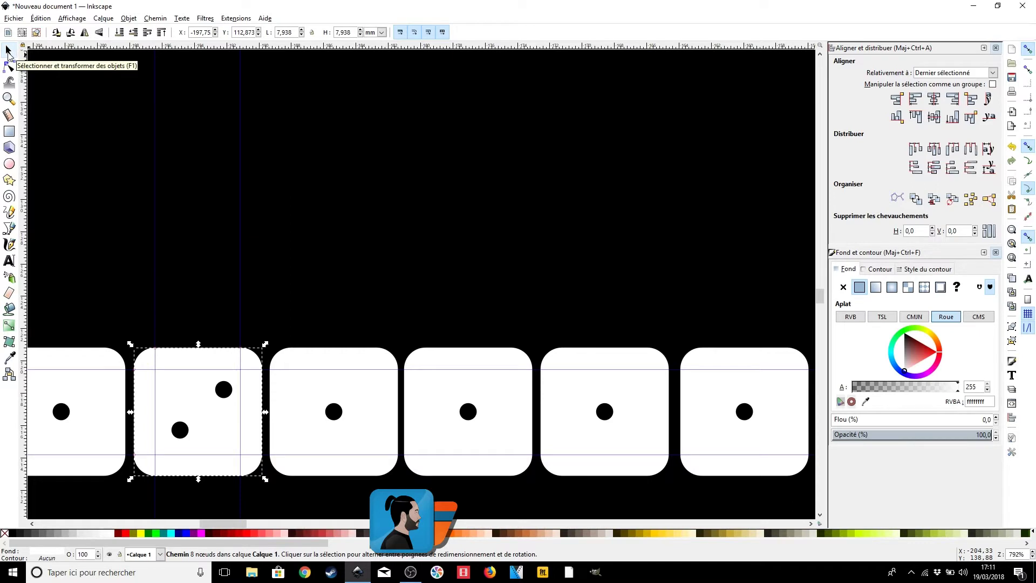
pyautogui.moveTo(225, 393)
pyautogui.mouseDown()
pyautogui.moveTo(233, 398)
pyautogui.moveTo(222, 388)
pyautogui.mouseUp()
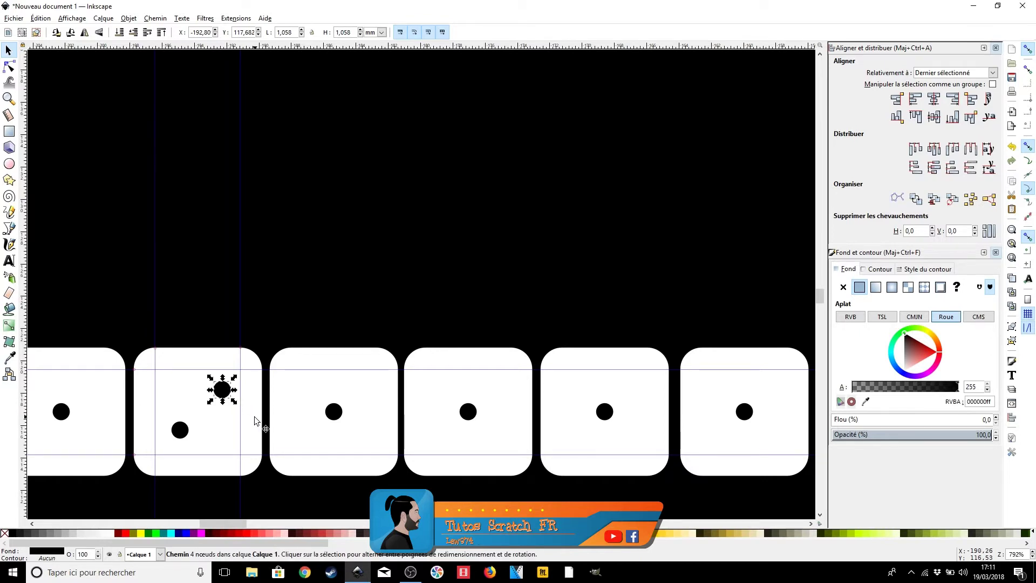
pyautogui.click(180, 435)
pyautogui.moveTo(180, 435); pyautogui.dragTo(177, 440)
pyautogui.scroll(-6, 264, 319)
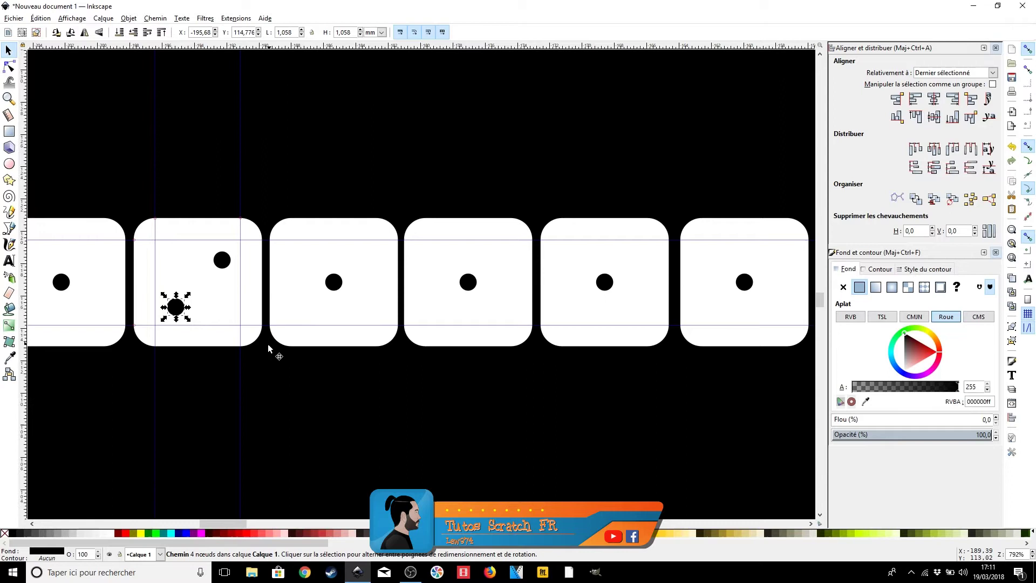
pyautogui.click(325, 408)
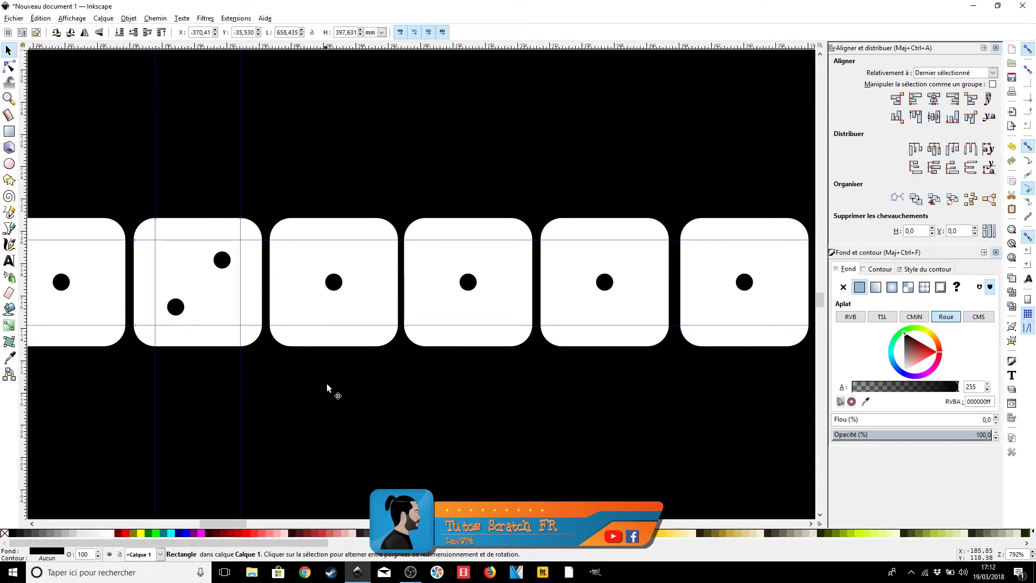
# - Duplicate the third face's centre dot twice, placing one copy to its right and the other below it
pyautogui.click(333, 282)
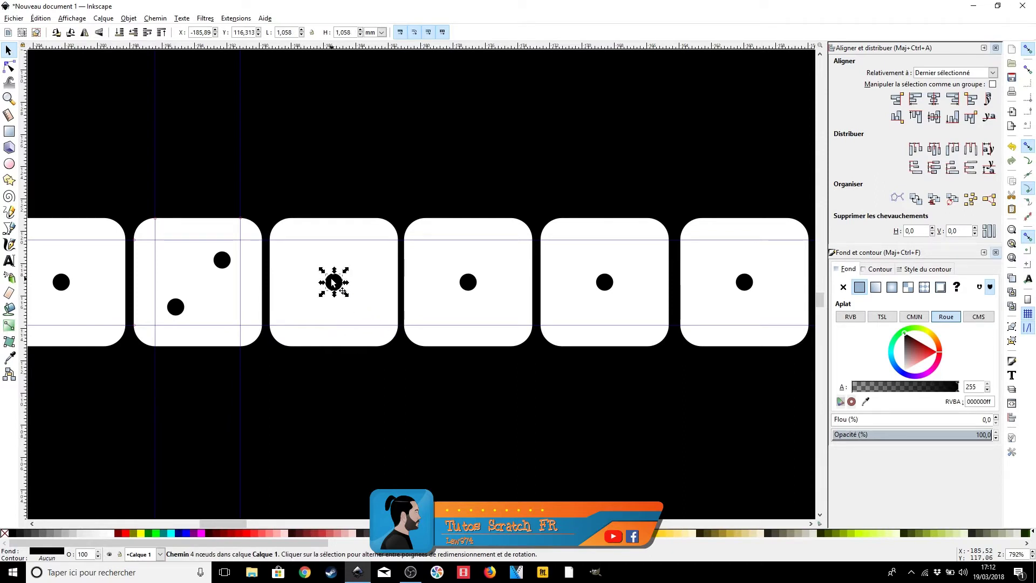
pyautogui.hotkey('ctrl', 'd')
pyautogui.moveTo(334, 285); pyautogui.dragTo(380, 286)
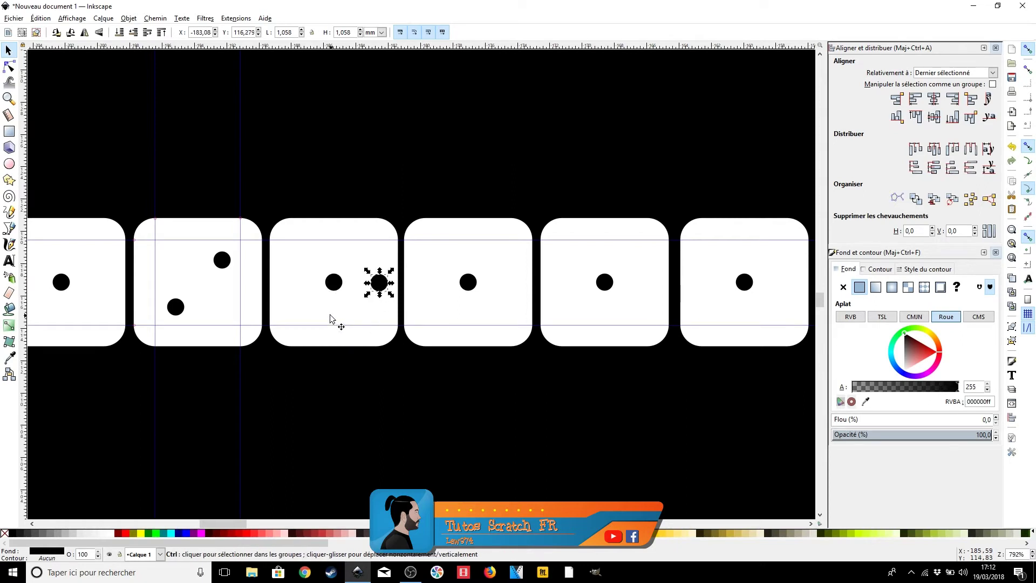
pyautogui.hotkey('ctrl', 'd')
pyautogui.moveTo(381, 288); pyautogui.dragTo(341, 336)
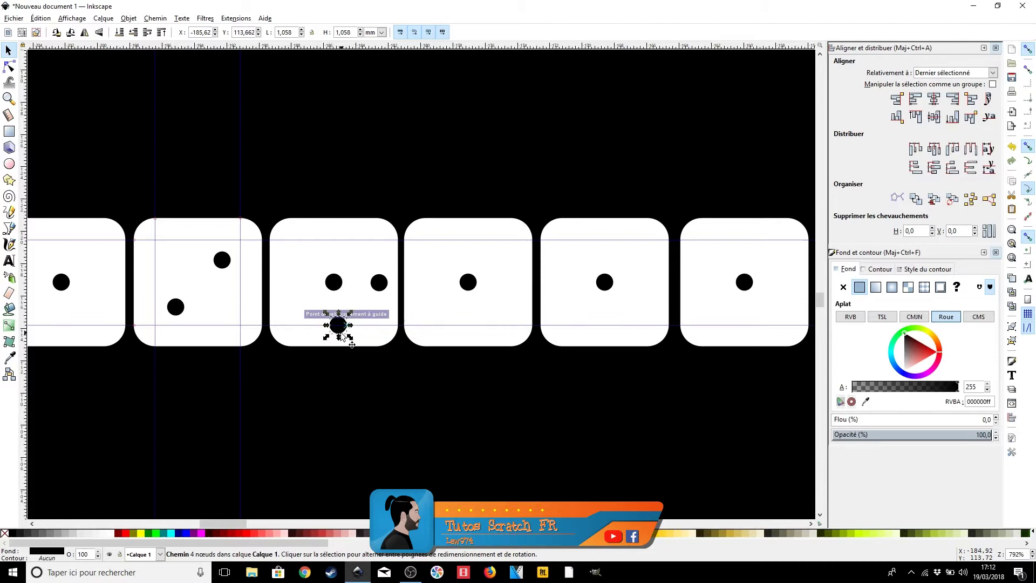
# - Add two vertical guides through the third face's upper edge nodes, where its rounded corners begin
pyautogui.click(312, 262)
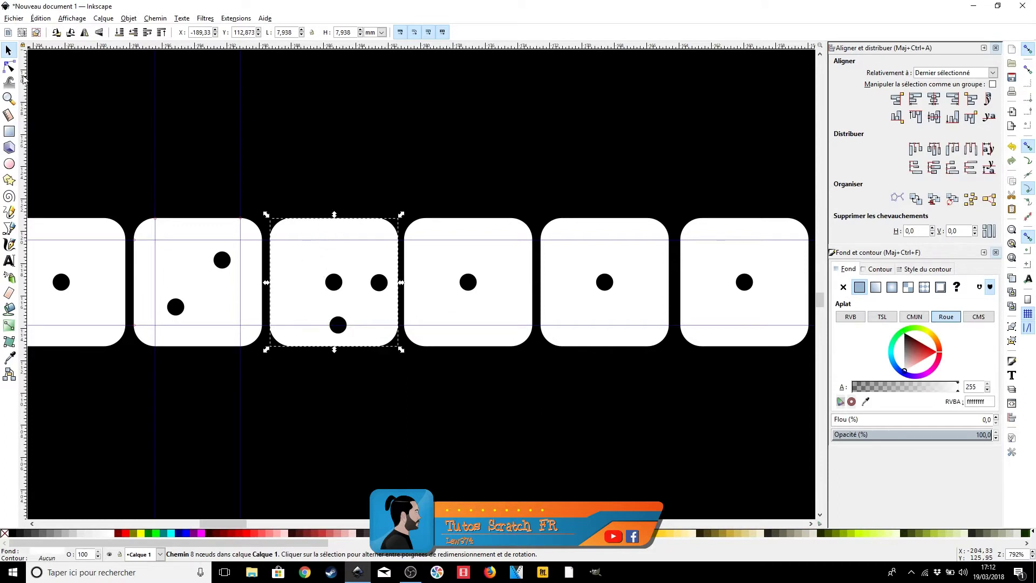
pyautogui.click(10, 67)
pyautogui.moveTo(25, 212); pyautogui.dragTo(291, 218)
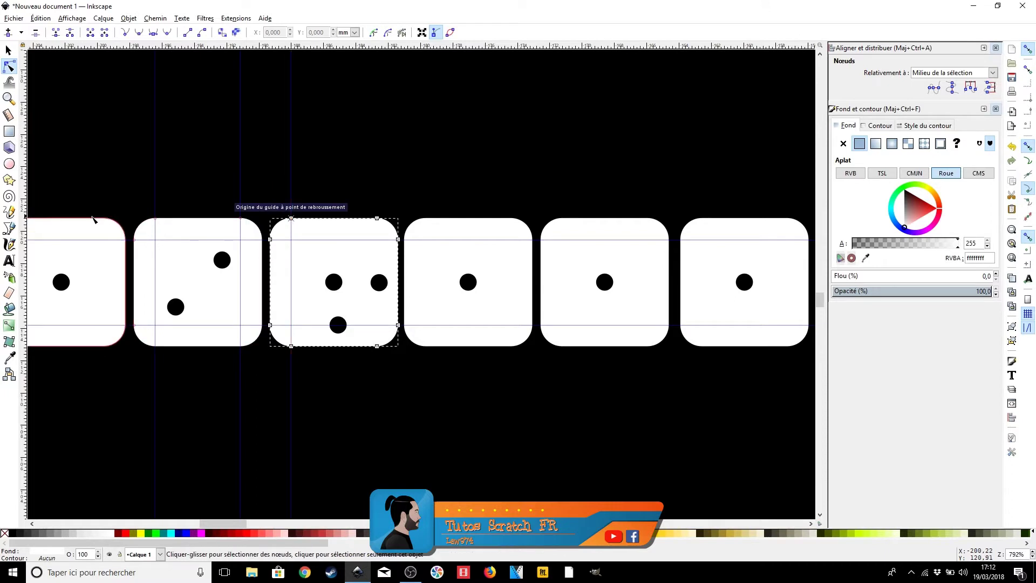
pyautogui.moveTo(26, 242); pyautogui.dragTo(377, 221)
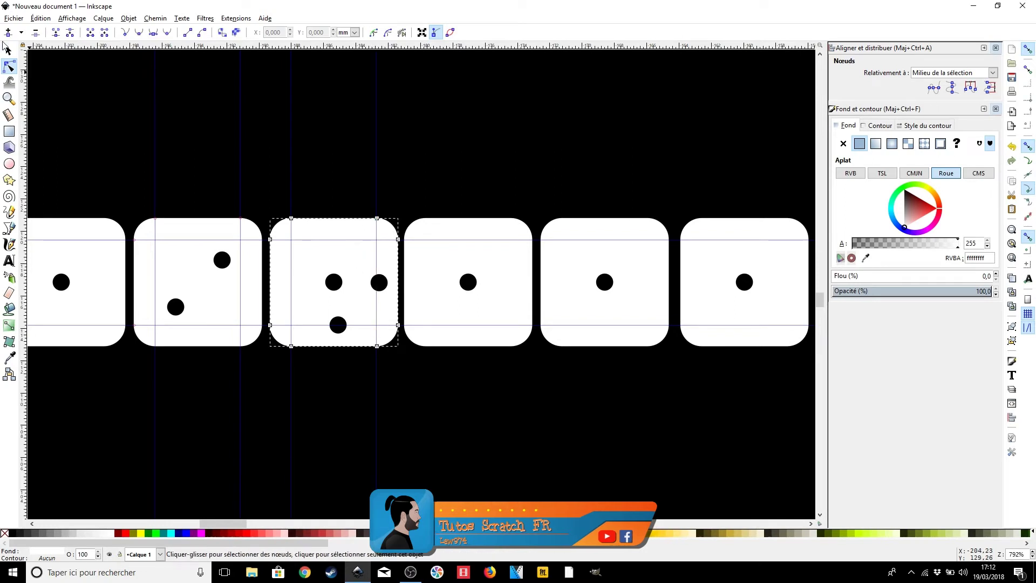
# - Snap the third face's right dot inside the upper-right intersection of the guides
pyautogui.click(7, 51)
pyautogui.click(378, 282)
pyautogui.moveTo(377, 283); pyautogui.dragTo(367, 203)
pyautogui.scroll(6, 373, 252)
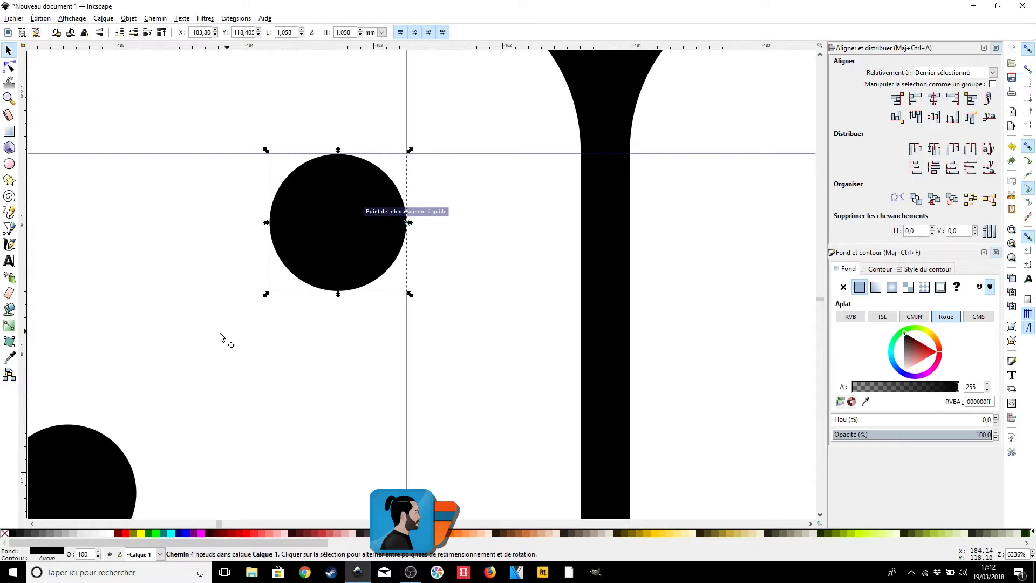
pyautogui.scroll(-3, 209, 370)
pyautogui.moveTo(280, 411); pyautogui.dragTo(456, 201)
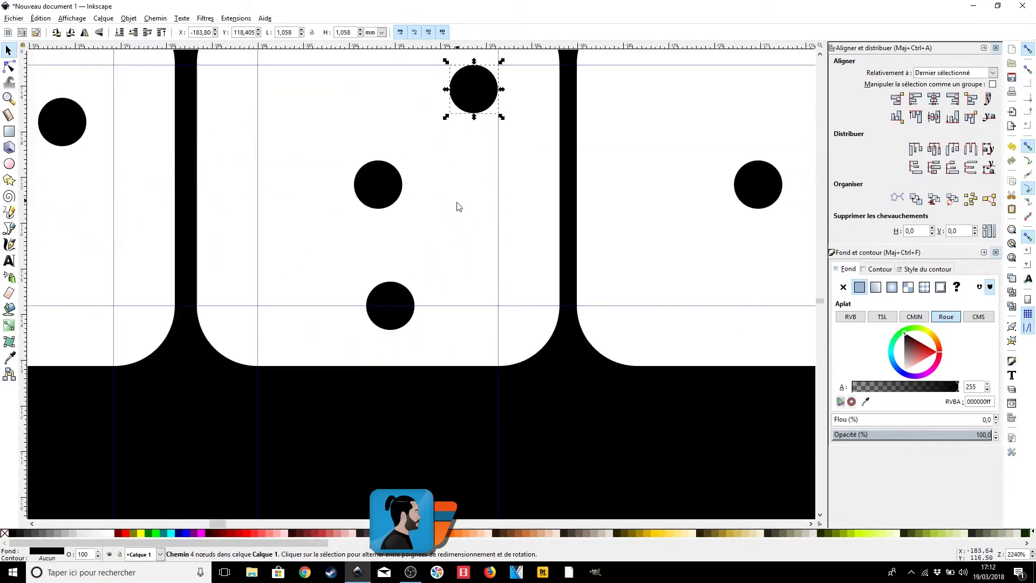
# - Snap the third face's lower dot inside the lower-left intersection of the guides
pyautogui.click(394, 324)
pyautogui.moveTo(390, 324); pyautogui.dragTo(277, 296)
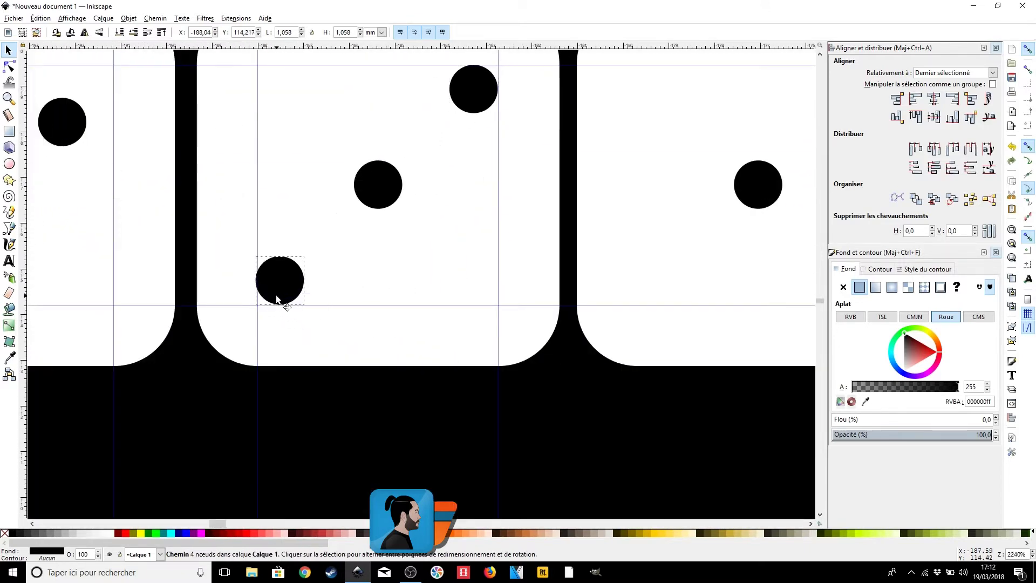
pyautogui.scroll(5, 269, 326)
pyautogui.moveTo(334, 137)
pyautogui.mouseDown()
pyautogui.moveTo(347, 141)
pyautogui.moveTo(339, 137)
pyautogui.mouseUp()
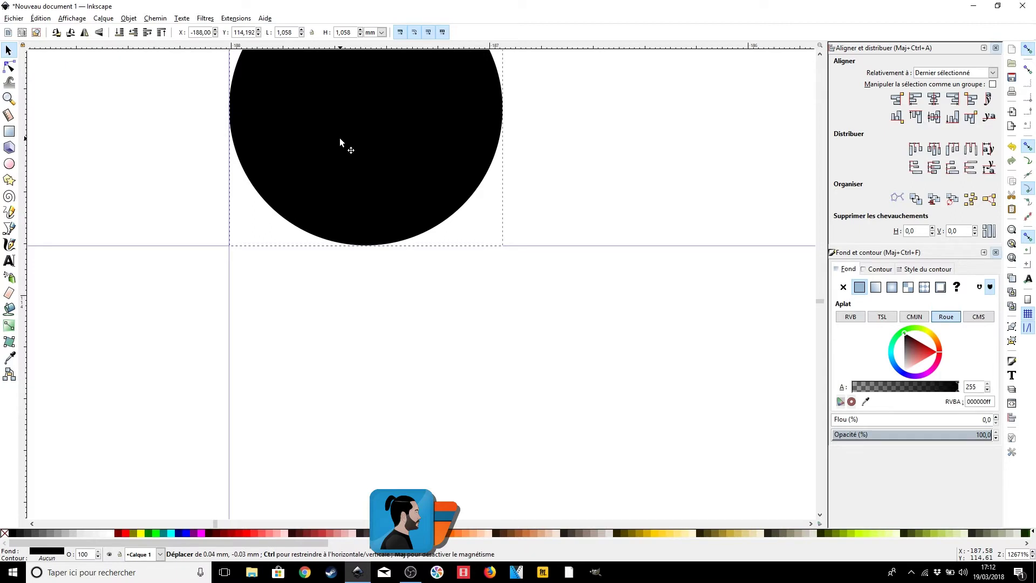
pyautogui.moveTo(339, 137); pyautogui.dragTo(339, 138)
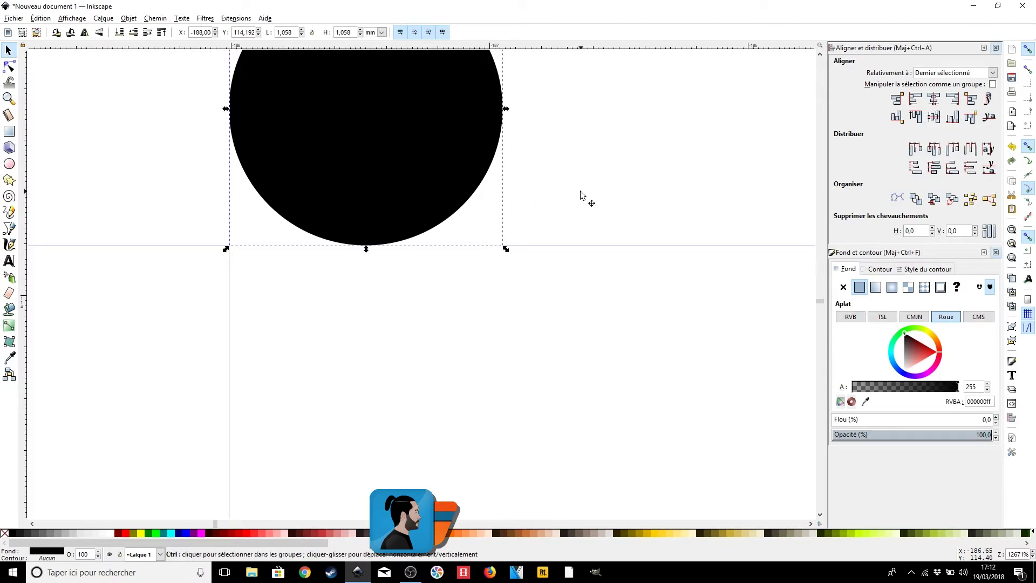
# - Add two vertical guides through the fourth face's upper edge nodes, where its rounded corners begin
pyautogui.scroll(-4, 582, 193)
pyautogui.moveTo(681, 207); pyautogui.dragTo(500, 364)
pyautogui.moveTo(621, 236); pyautogui.dragTo(496, 339)
pyautogui.scroll(-3, 520, 299)
pyautogui.click(475, 387)
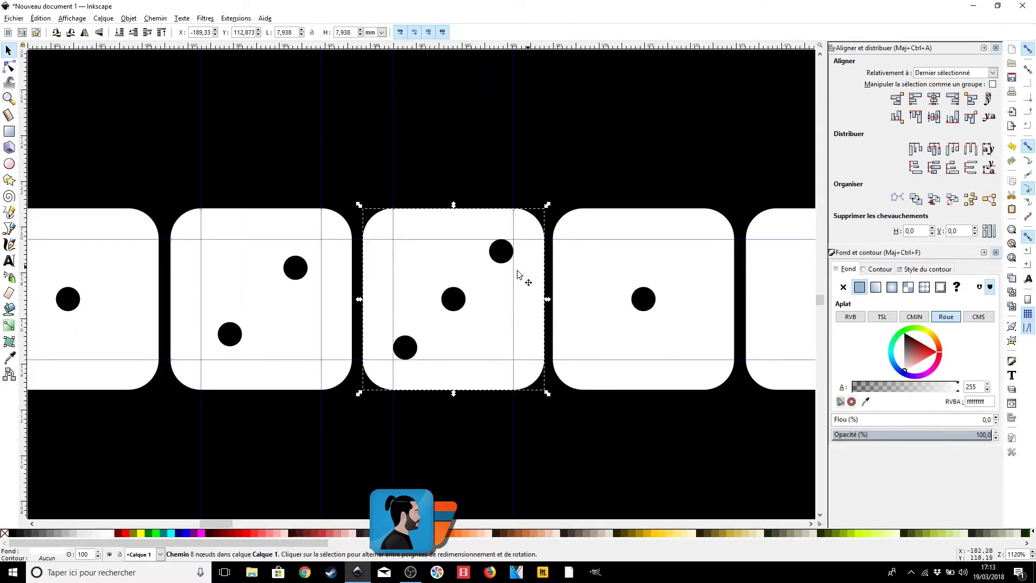
pyautogui.moveTo(529, 293); pyautogui.dragTo(462, 205)
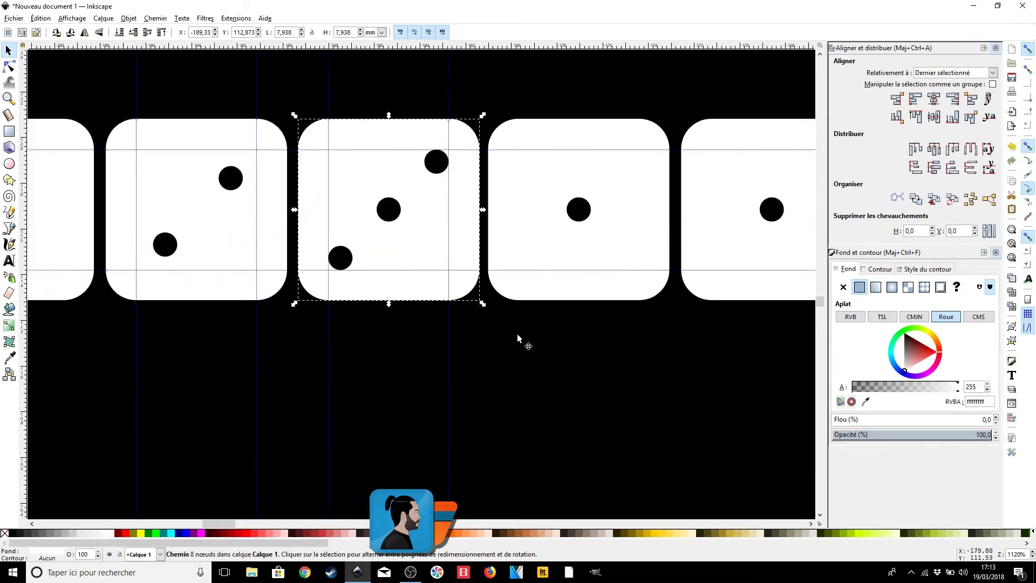
pyautogui.scroll(-2, 534, 338)
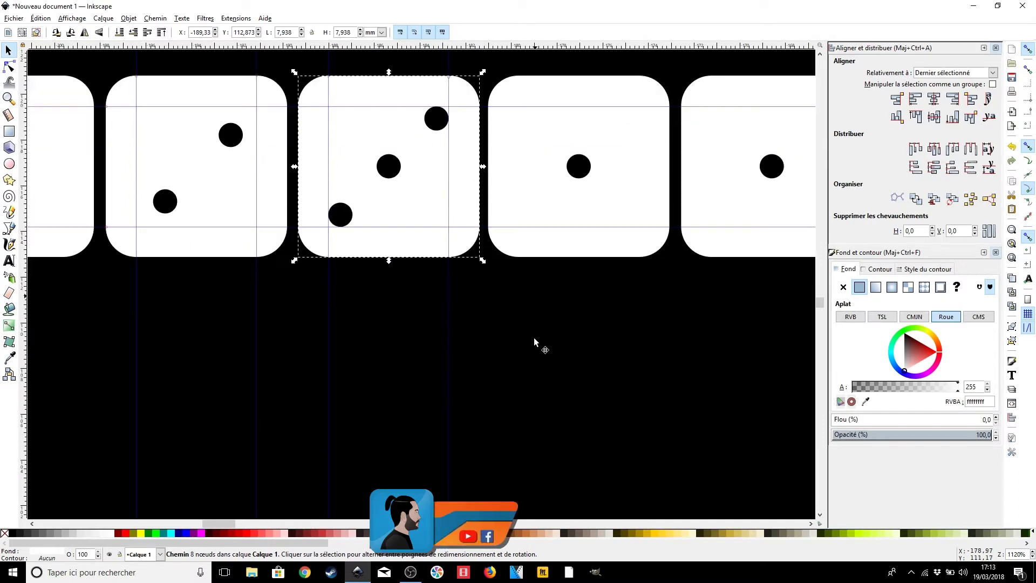
pyautogui.moveTo(589, 319); pyautogui.dragTo(526, 356)
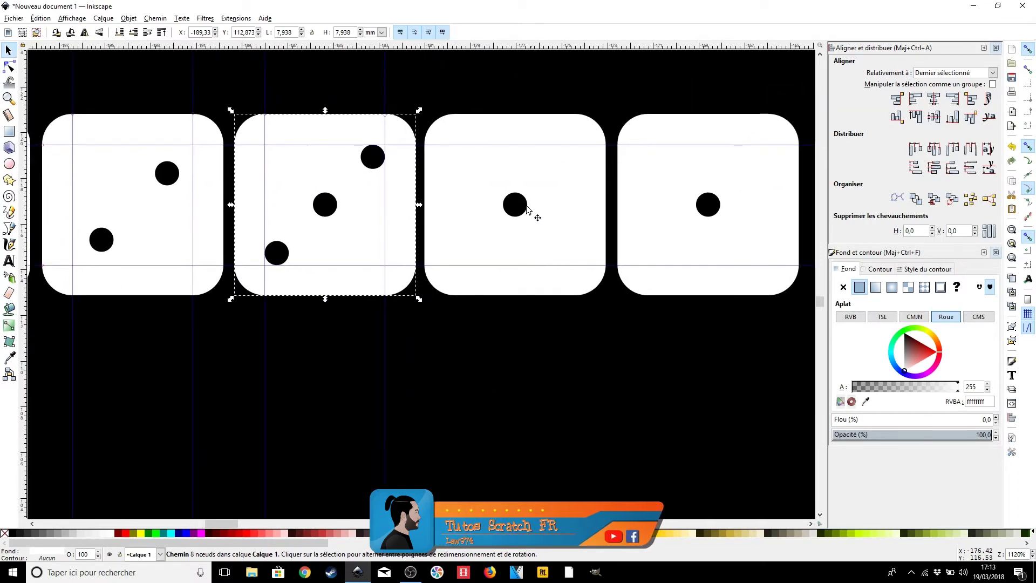
pyautogui.click(462, 157)
pyautogui.click(9, 66)
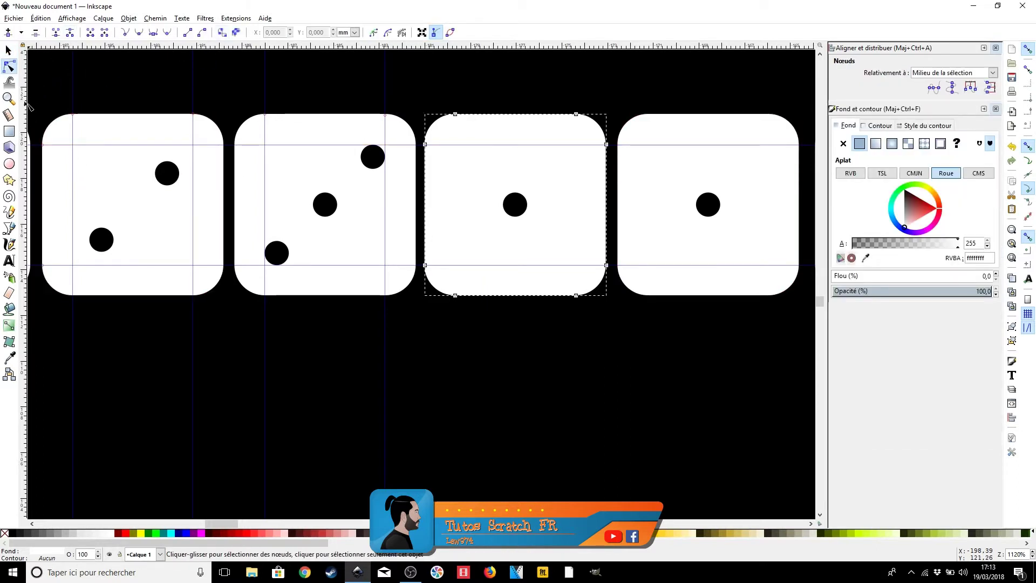
pyautogui.moveTo(24, 87); pyautogui.dragTo(455, 114)
pyautogui.moveTo(24, 125); pyautogui.dragTo(576, 115)
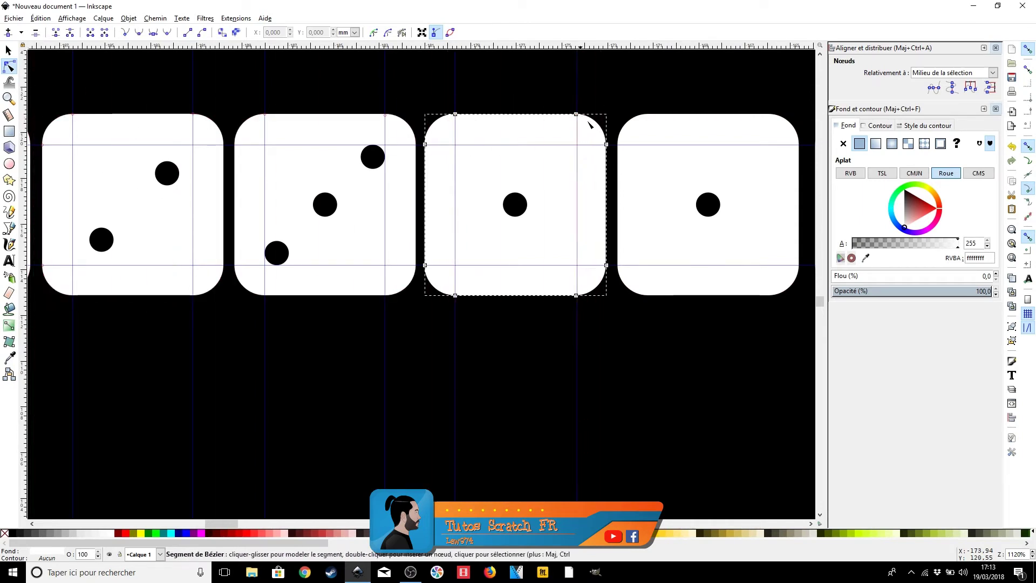
# - Duplicate the fourth face's centre dot three times and place the four dots near the face's four corners
pyautogui.press('s')
pyautogui.click(523, 208)
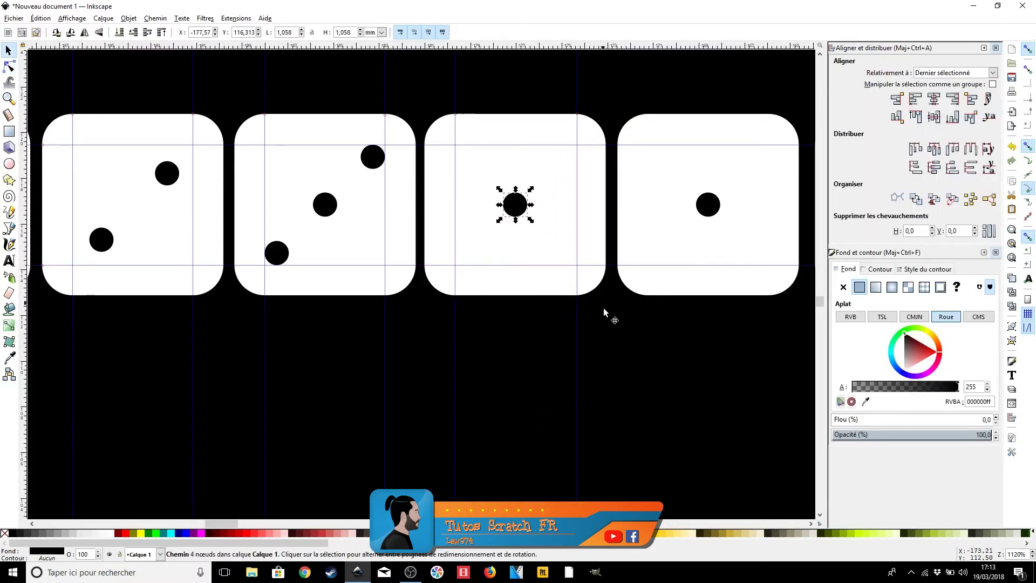
pyautogui.hotkey('ctrl', 'd')
pyautogui.moveTo(516, 205); pyautogui.dragTo(565, 241)
pyautogui.hotkey('ctrl', 'd')
pyautogui.hotkey('ctrl', 'd')
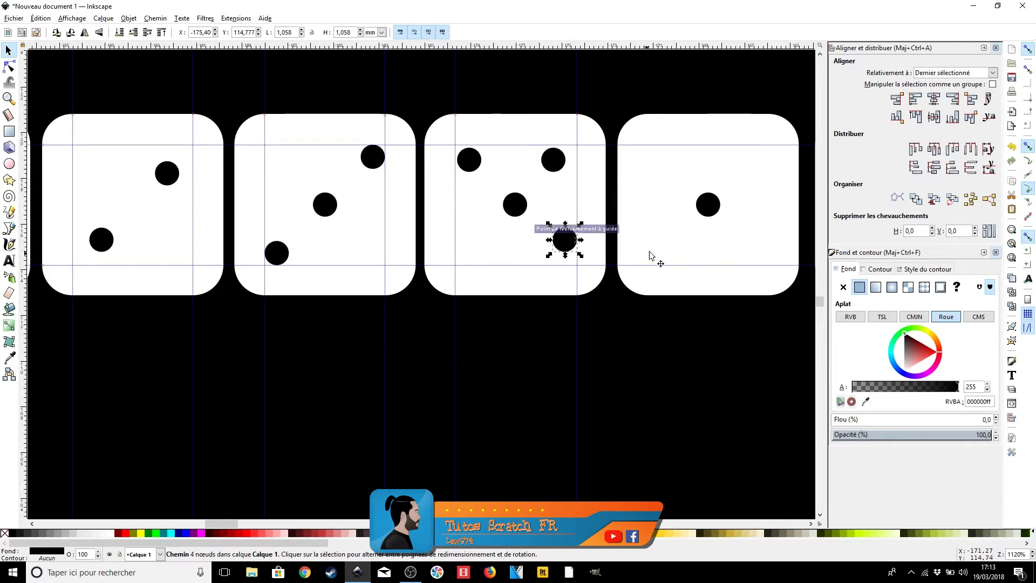
pyautogui.moveTo(519, 211); pyautogui.dragTo(477, 243)
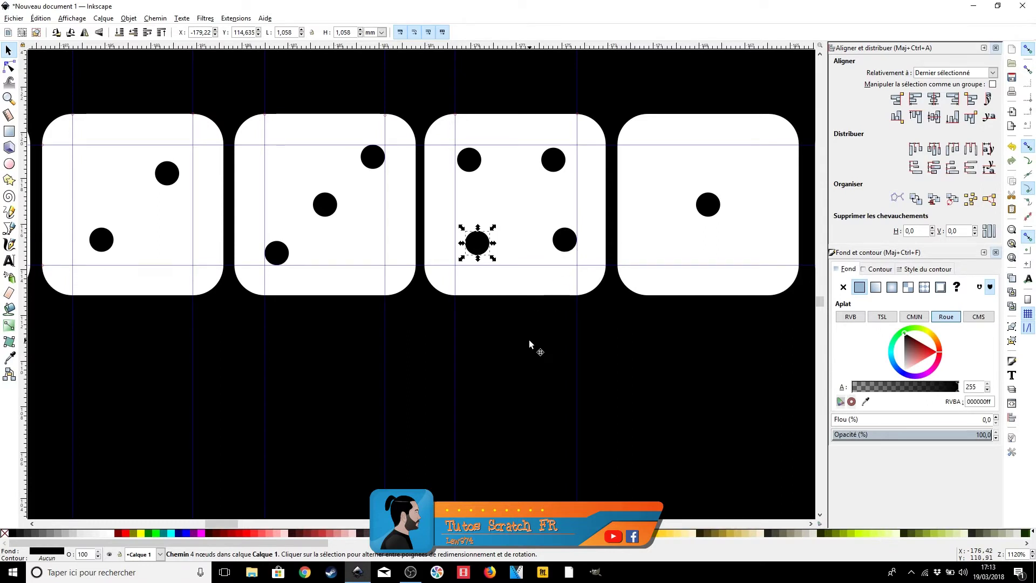
pyautogui.moveTo(479, 245); pyautogui.dragTo(481, 244)
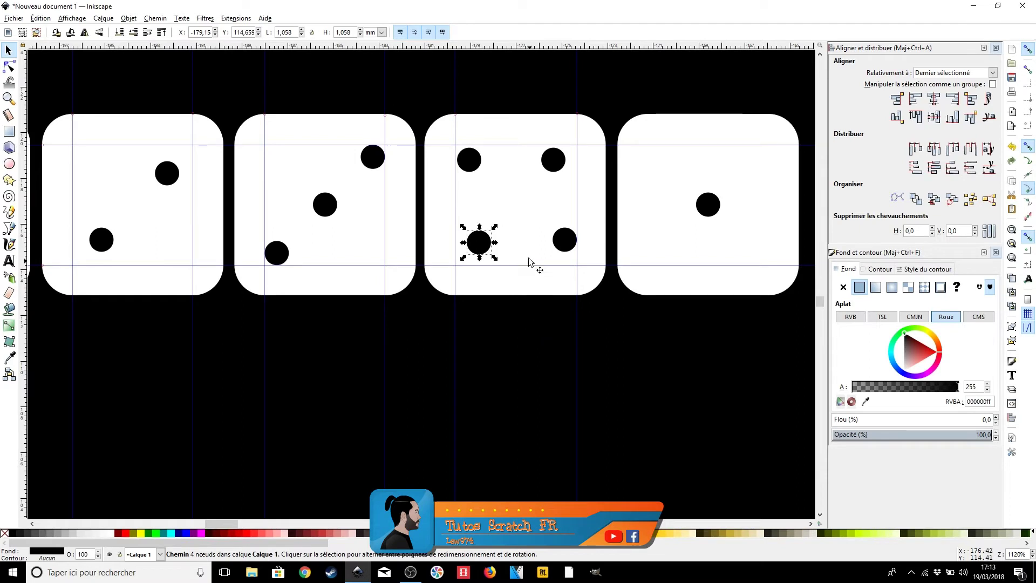
# - Add a vertical guide at the left edge of the fourth face's lower-left dot
pyautogui.click(478, 249)
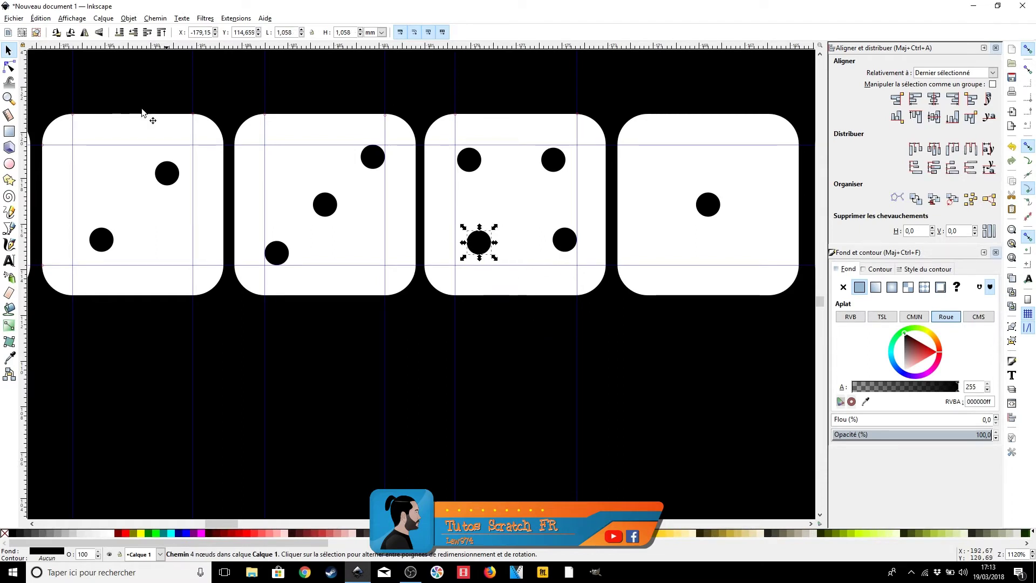
pyautogui.click(9, 66)
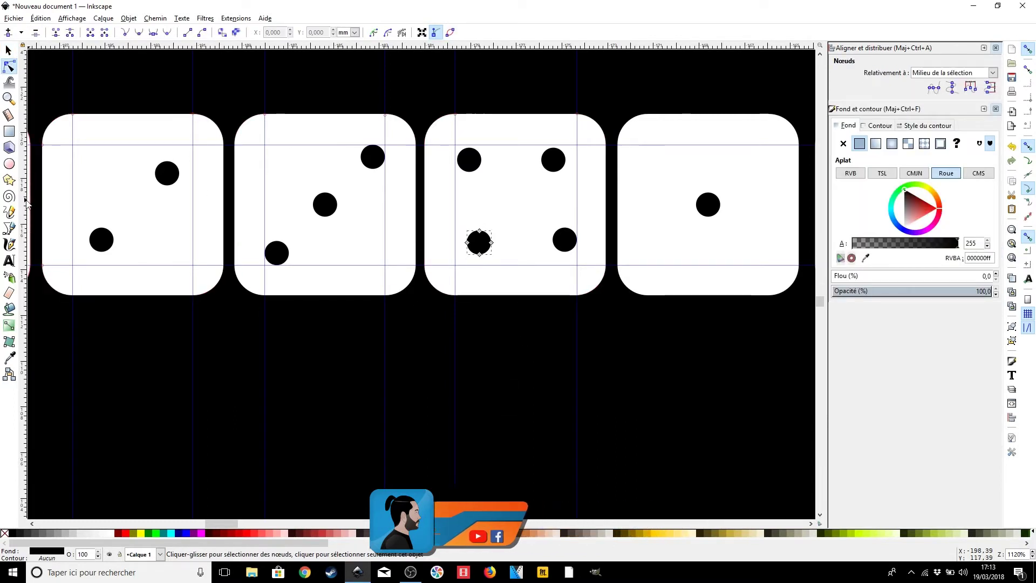
pyautogui.moveTo(465, 269); pyautogui.dragTo(467, 249)
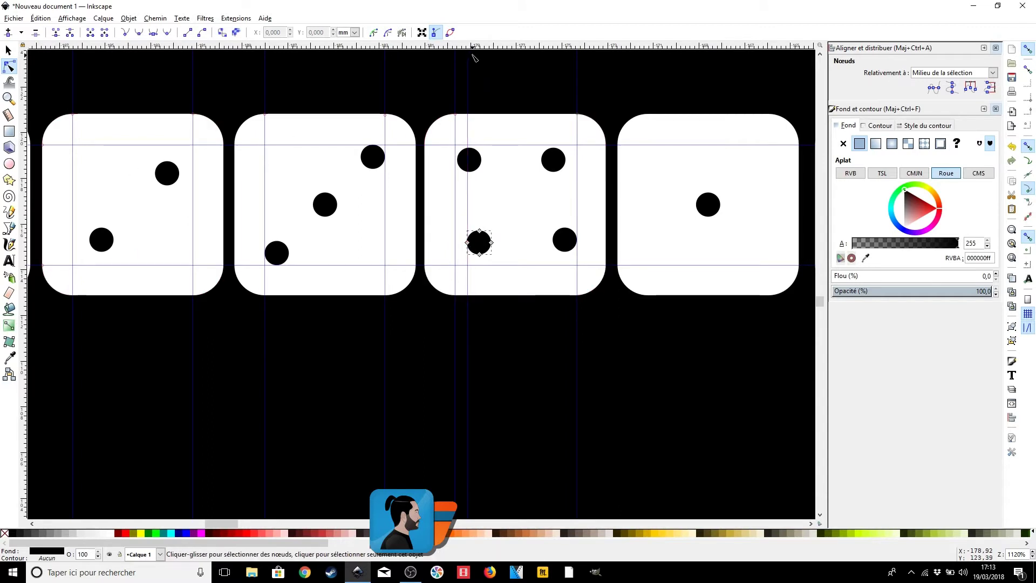
# - Add a horizontal guide at the lower edge of the fourth face's lower-left dot and realign the vertical guide with its left edge
pyautogui.moveTo(476, 47); pyautogui.dragTo(481, 254)
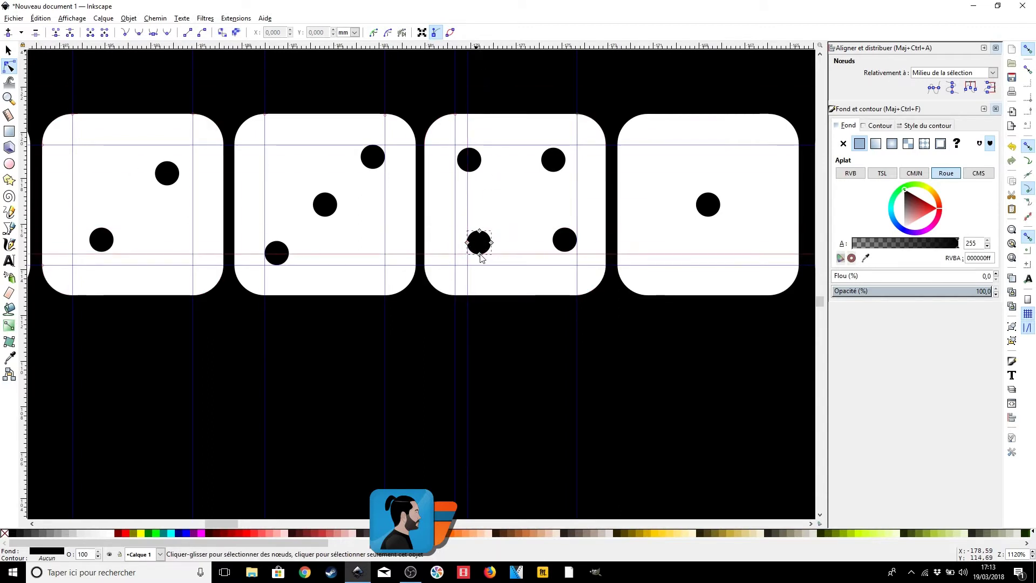
pyautogui.scroll(3, 542, 203)
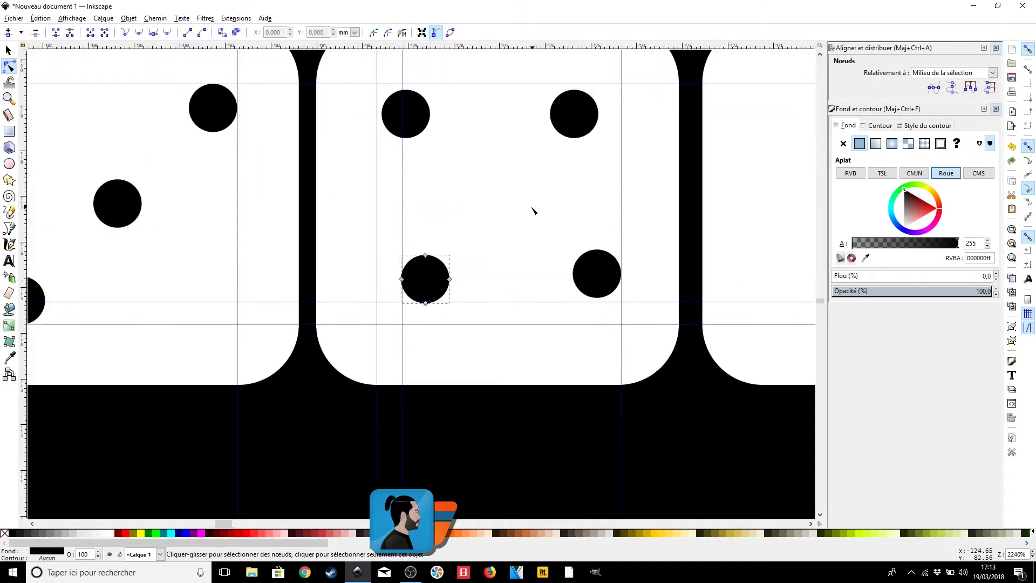
pyautogui.scroll(1, 407, 306)
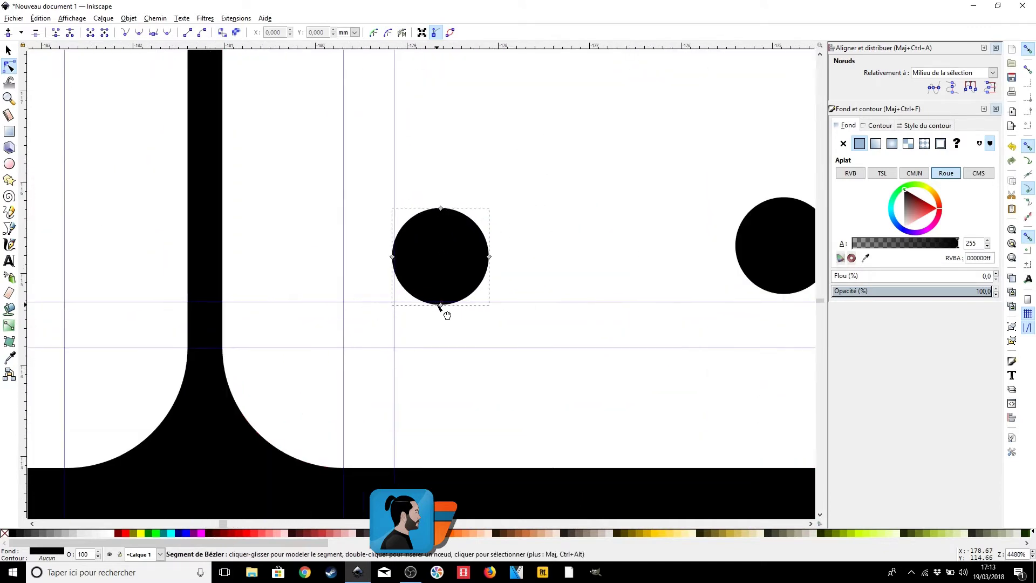
pyautogui.moveTo(507, 305); pyautogui.dragTo(443, 309)
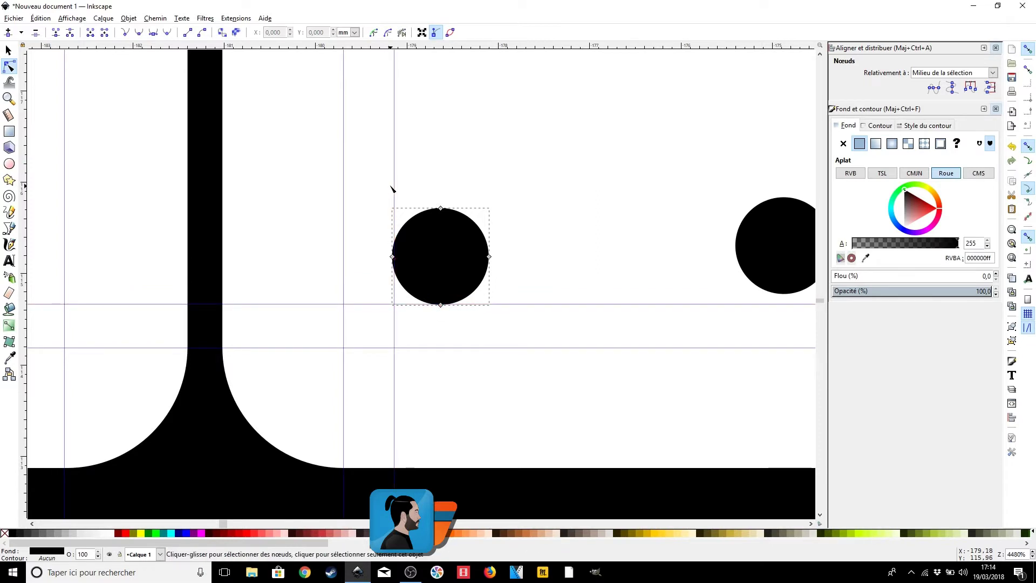
pyautogui.moveTo(394, 205); pyautogui.dragTo(392, 261)
pyautogui.click(561, 167)
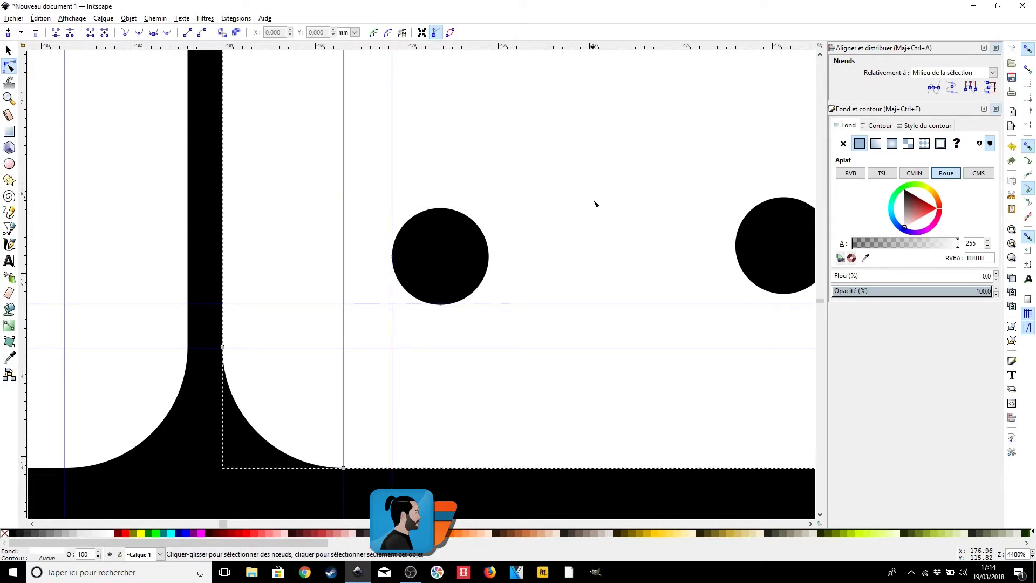
# - Delete the horizontal and vertical guides that touch the fourth face's lower-left dot
pyautogui.scroll(-8, 599, 208)
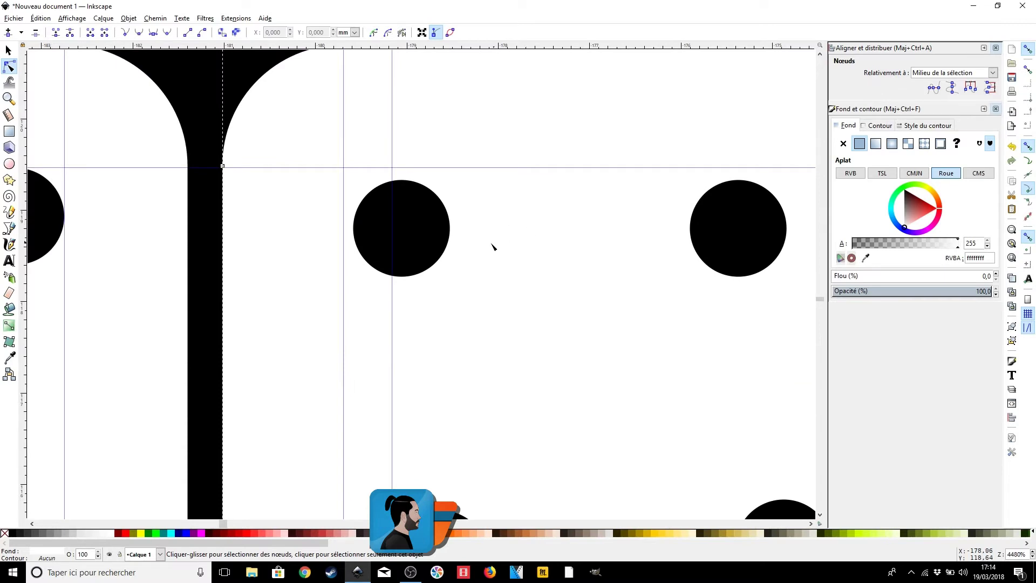
pyautogui.click(407, 236)
pyautogui.keyDown('ctrl'); pyautogui.scroll(-2, 528, 278); pyautogui.keyUp('ctrl')
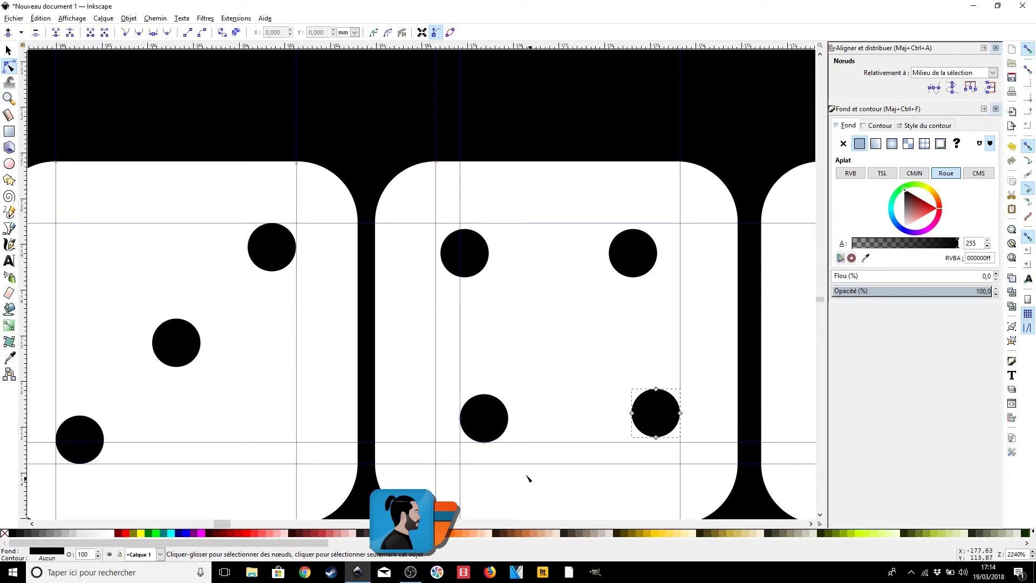
pyautogui.scroll(-2, 600, 416)
pyautogui.moveTo(578, 408); pyautogui.dragTo(437, 361)
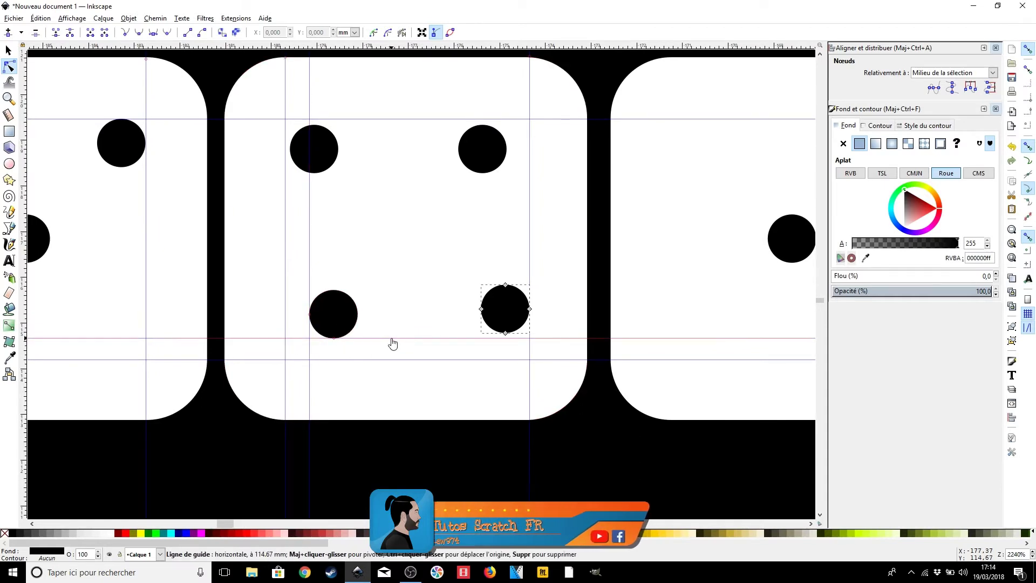
pyautogui.press('Delete')
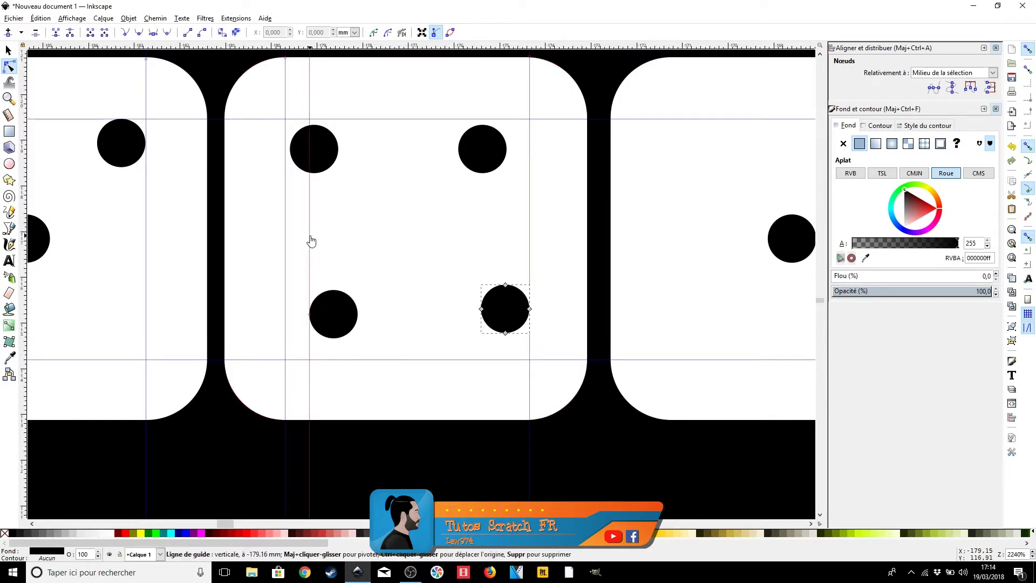
pyautogui.press('Delete')
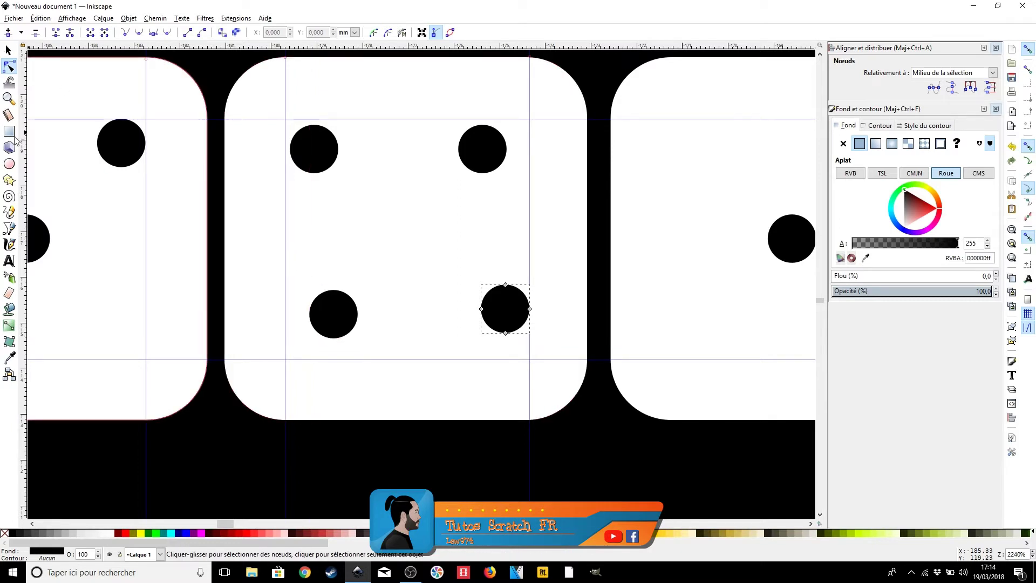
# - Draw a small rectangle about 0.92 by 0.66 mm inside the fourth face and fill it red
pyautogui.press('r')
pyautogui.moveTo(316, 206); pyautogui.dragTo(358, 235)
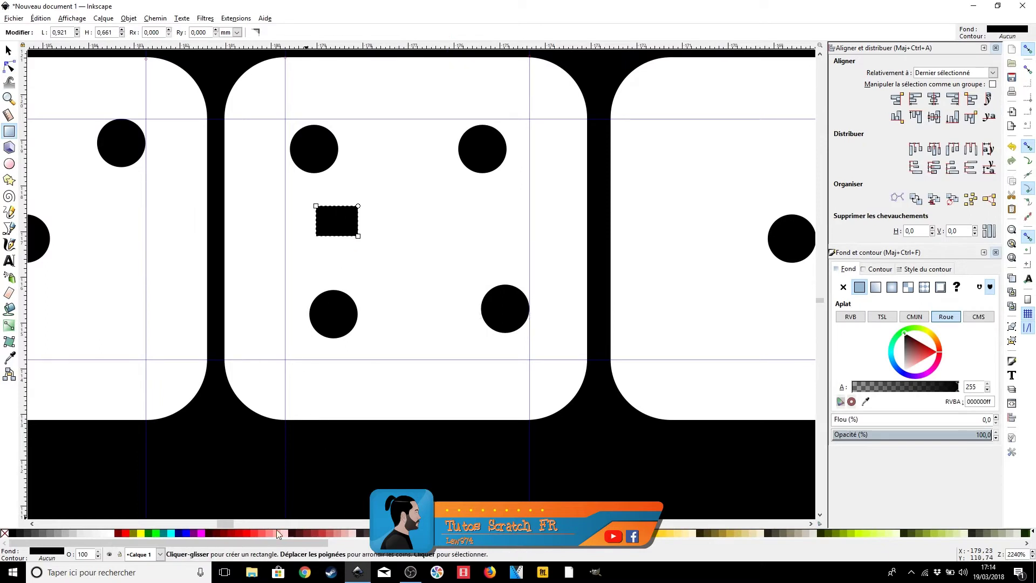
pyautogui.click(246, 534)
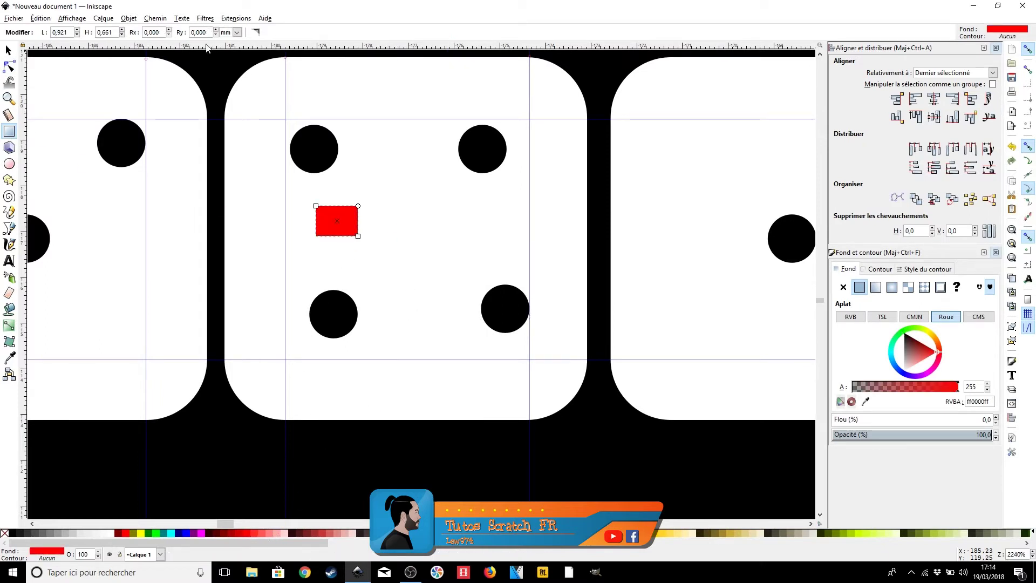
# - Set the red rectangle to 1 by 1 mm and snap it inside the fourth face's lower-left guide intersection
pyautogui.click(8, 50)
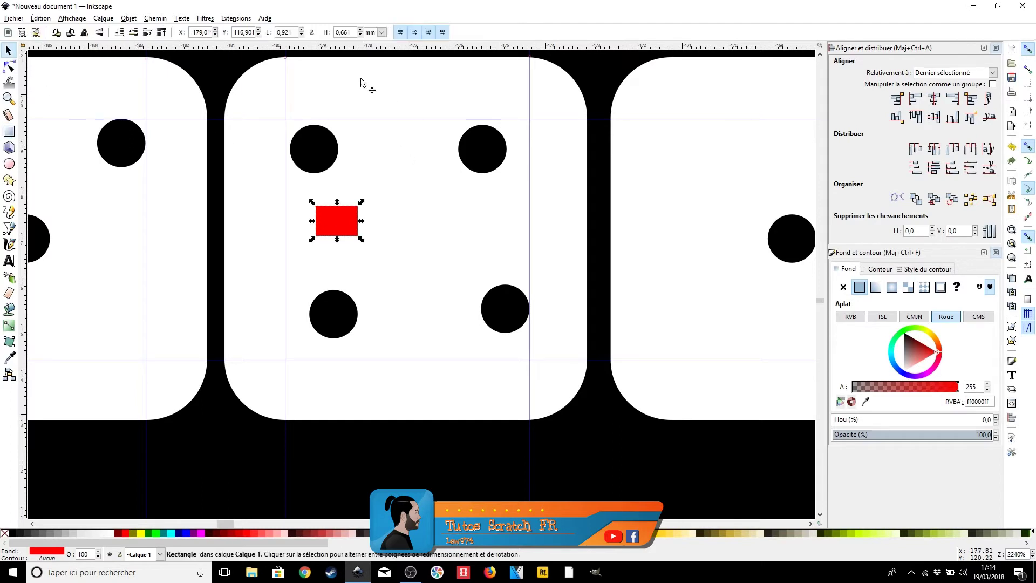
pyautogui.doubleClick(284, 34)
pyautogui.press('Tab')
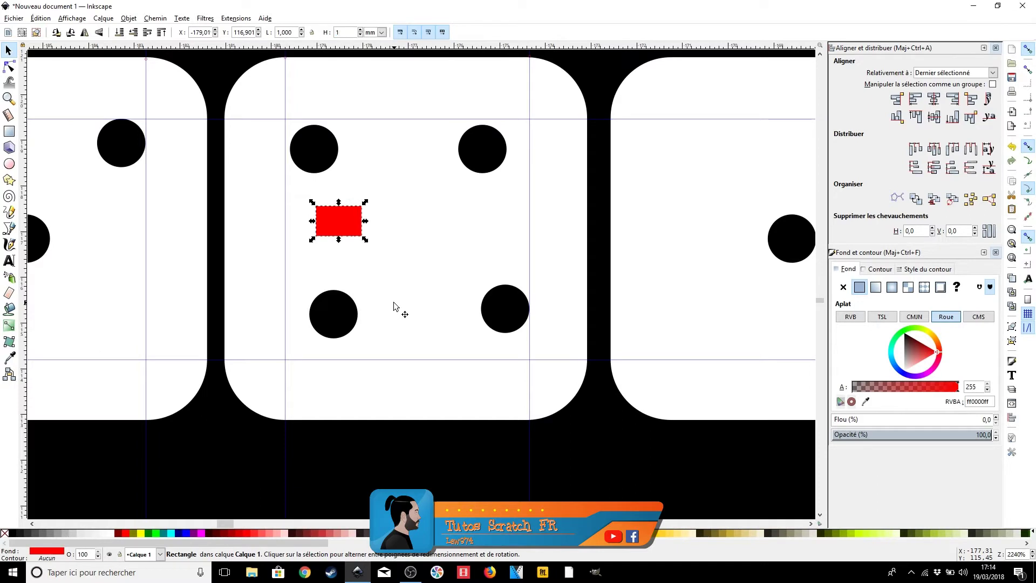
pyautogui.press('Return')
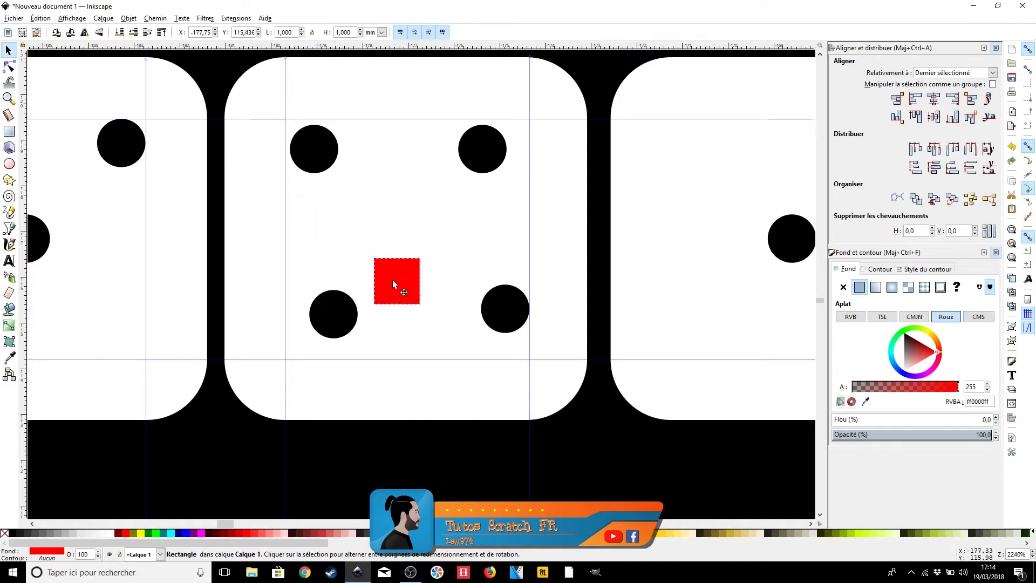
pyautogui.moveTo(306, 335); pyautogui.dragTo(305, 335)
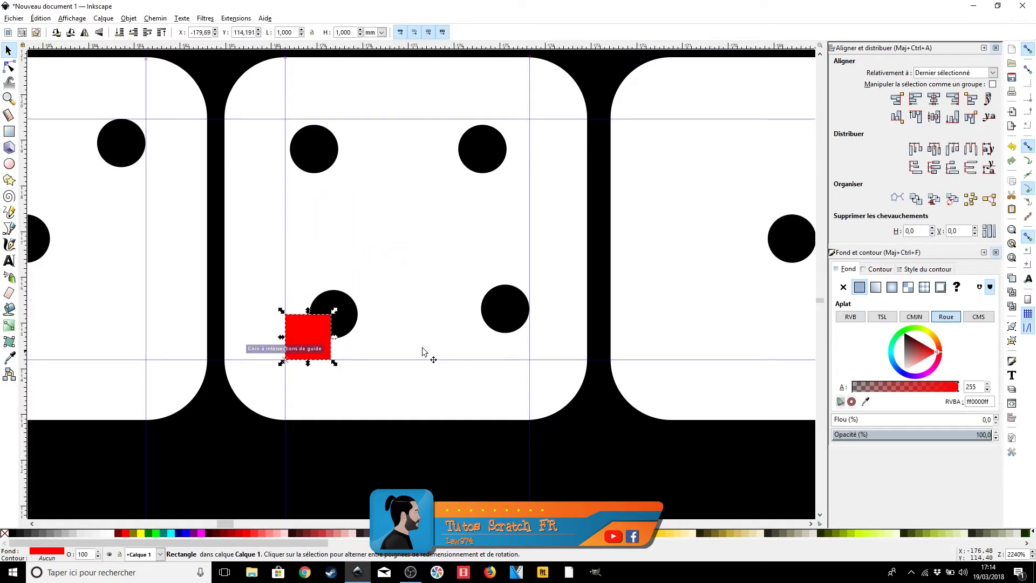
# - Move the fourth face's lower-left dot so its centre sits near the red square's upper-right corner
pyautogui.scroll(4, 338, 316)
pyautogui.click(347, 326)
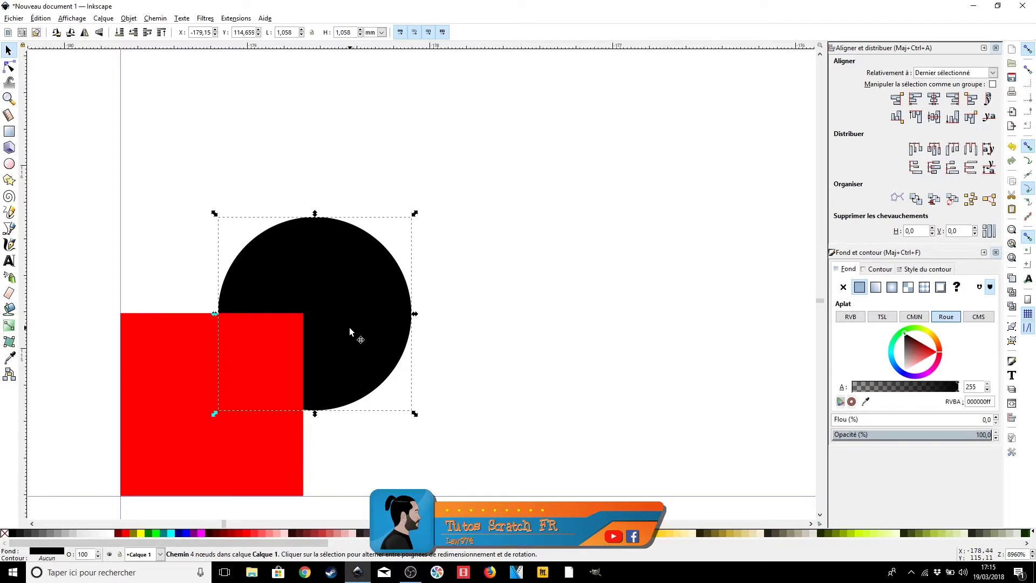
pyautogui.moveTo(344, 348); pyautogui.dragTo(305, 328)
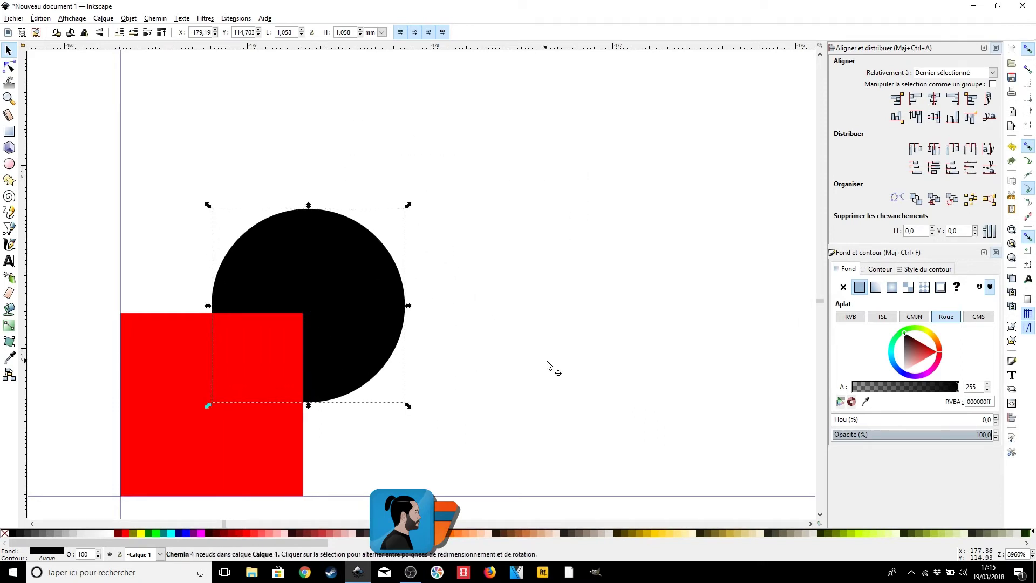
pyautogui.scroll(-5, 547, 365)
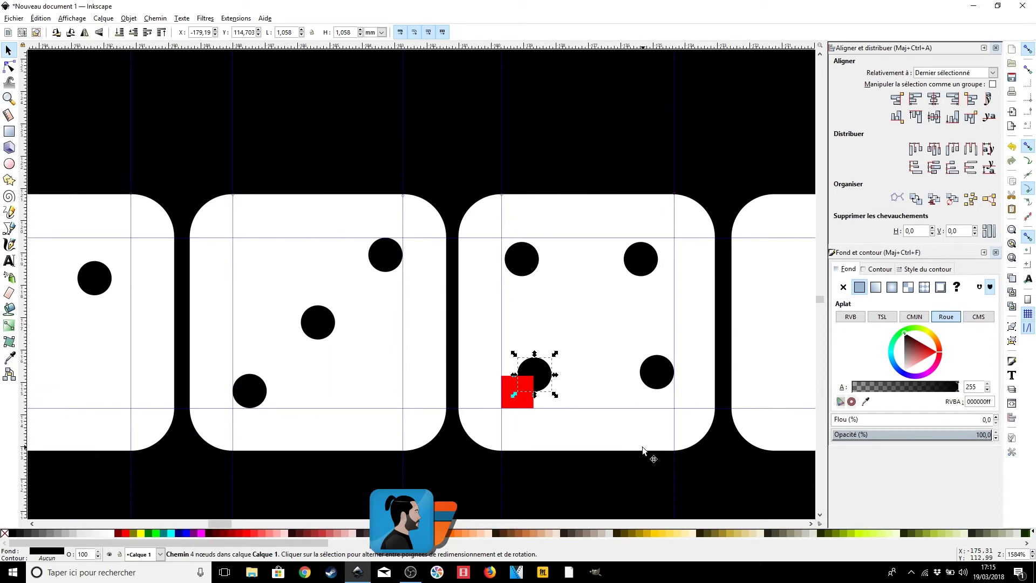
pyautogui.scroll(4, 578, 421)
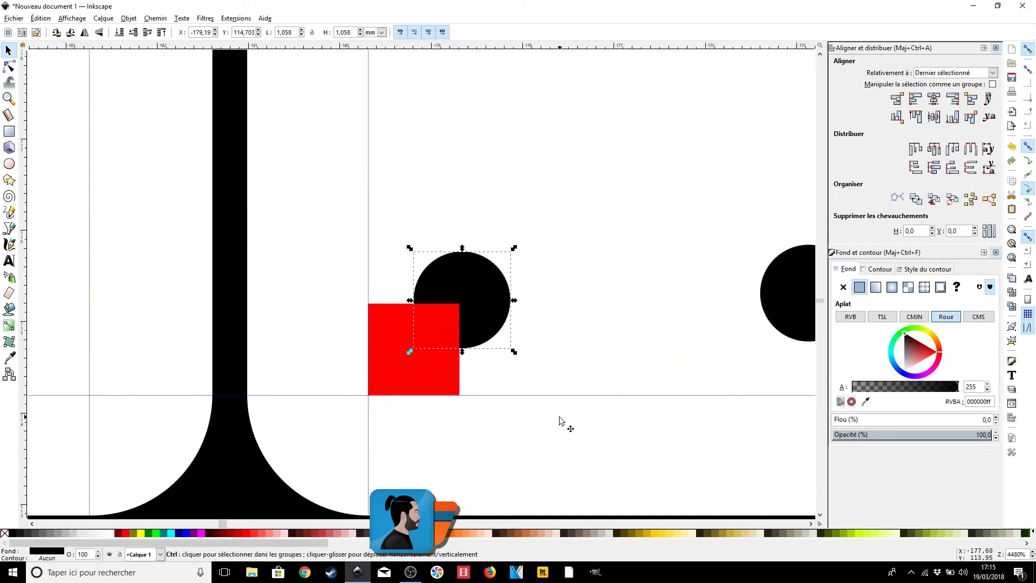
# - Set the red square to 0.5 by 0.5 mm and add guides along its right and upper edges
pyautogui.click(361, 354)
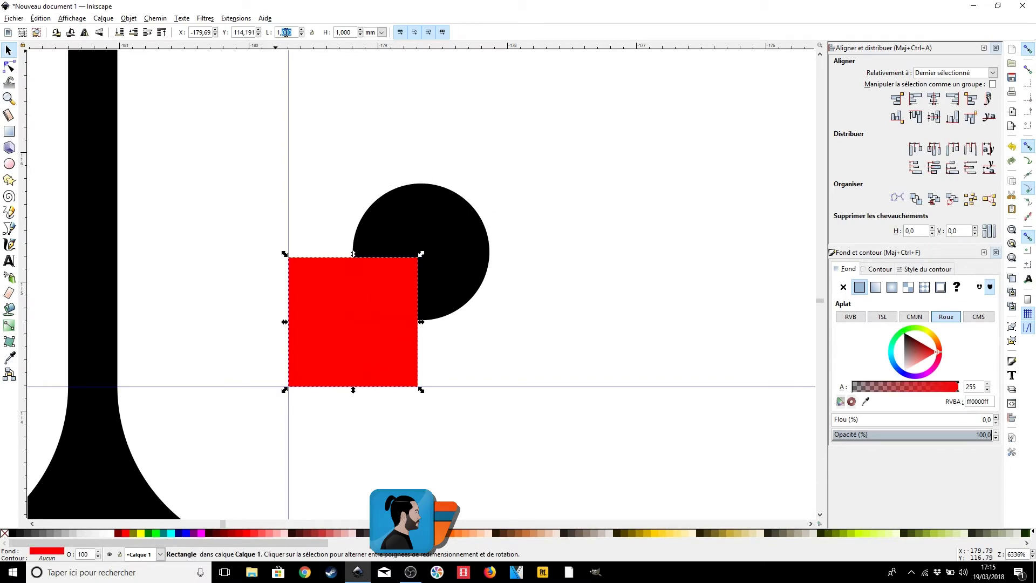
pyautogui.write('0.5')
pyautogui.press('Tab')
pyautogui.write('0,')
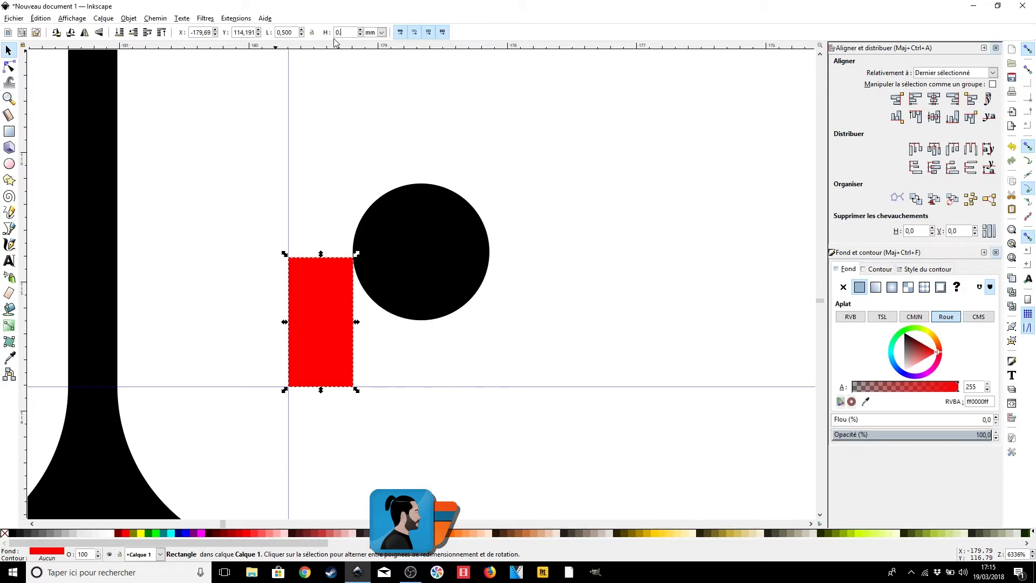
pyautogui.press('Return')
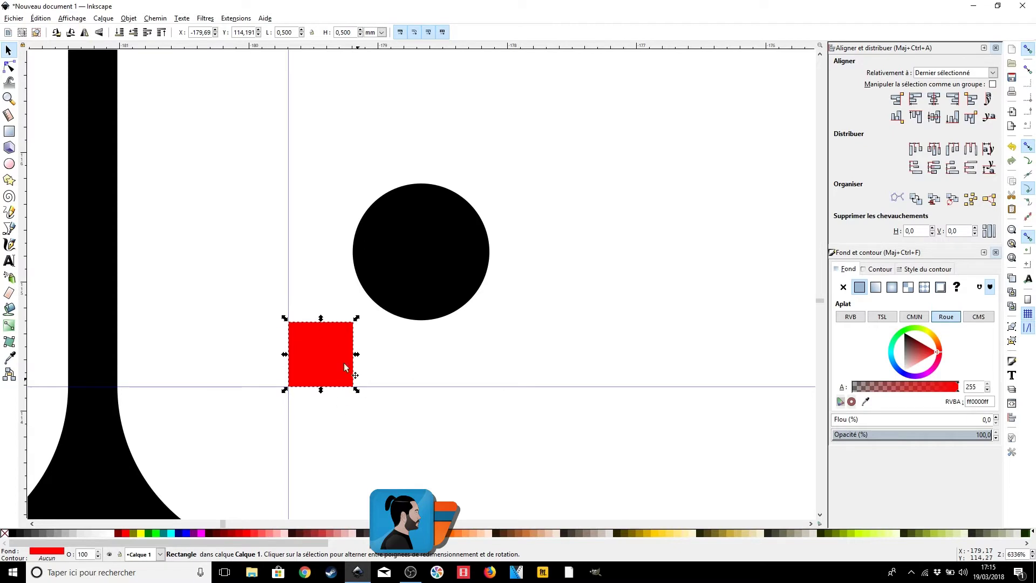
pyautogui.moveTo(25, 258); pyautogui.dragTo(363, 333)
pyautogui.moveTo(332, 48); pyautogui.dragTo(290, 323)
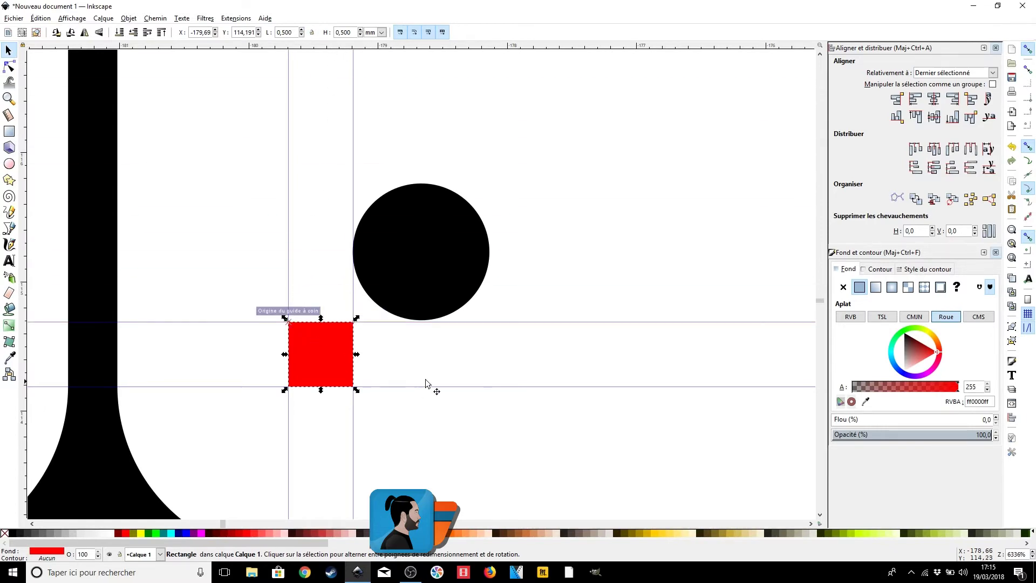
# - Snap the red square inside the fourth face's upper-left guide intersection and add a horizontal guide along its lower edge
pyautogui.scroll(-3, 426, 383)
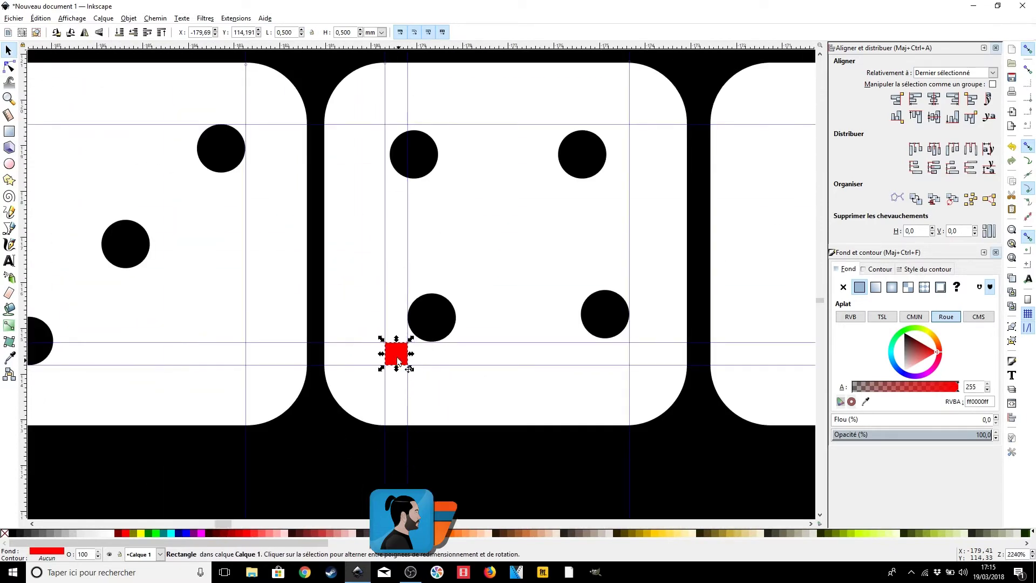
pyautogui.moveTo(402, 360); pyautogui.dragTo(613, 372)
pyautogui.moveTo(398, 139); pyautogui.dragTo(399, 140)
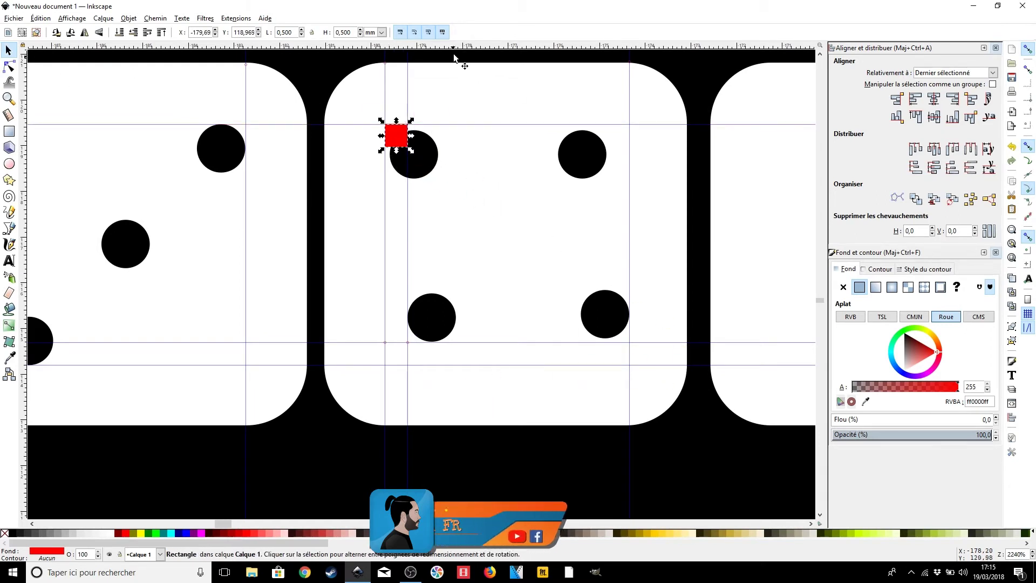
pyautogui.moveTo(432, 46); pyautogui.dragTo(423, 132)
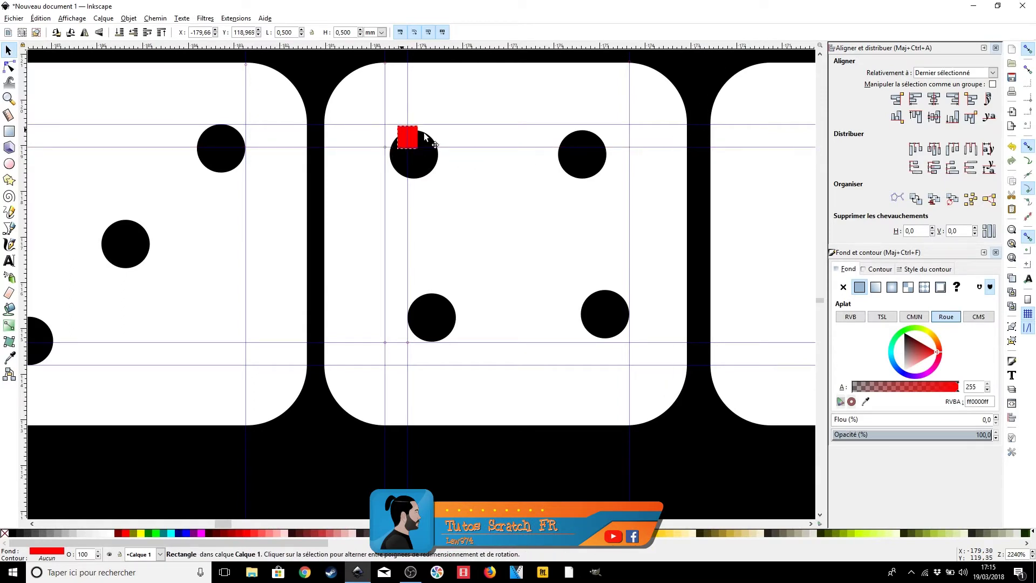
# - Use the red square at the upper-right guide intersection to add a vertical guide along its left edge, and delete the square
pyautogui.moveTo(617, 131); pyautogui.dragTo(623, 130)
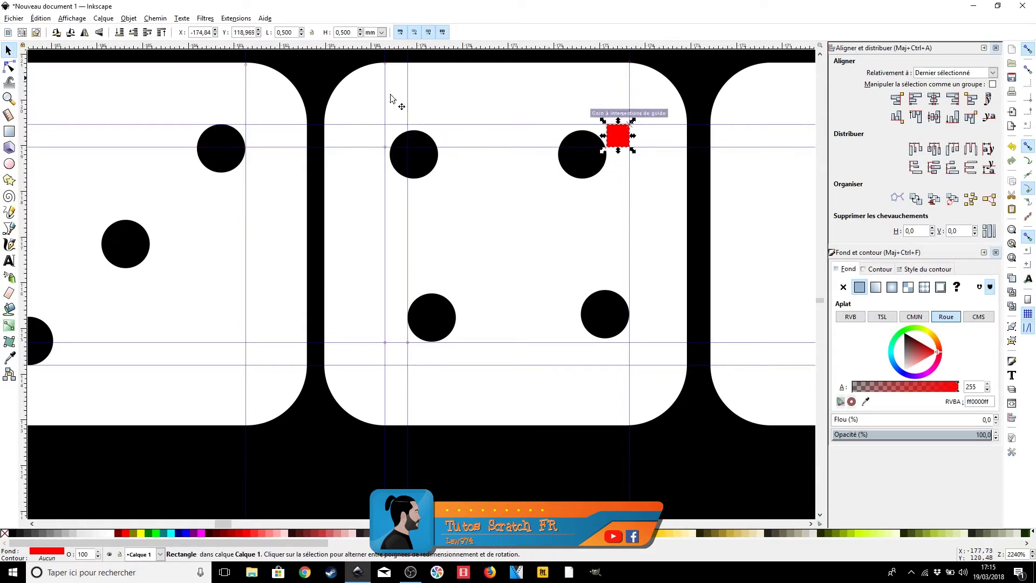
pyautogui.moveTo(26, 181); pyautogui.dragTo(467, 193)
pyautogui.press('Delete')
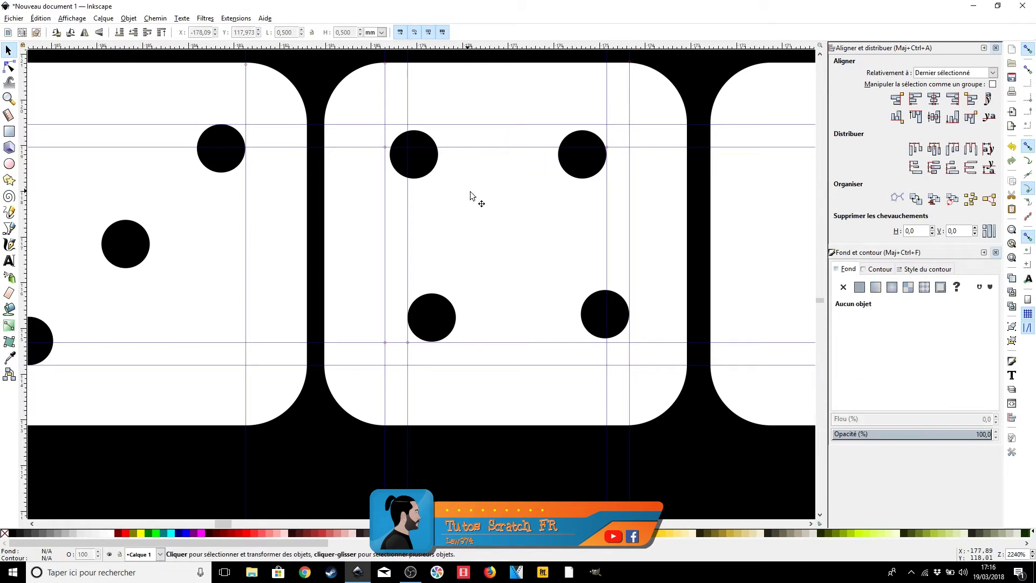
# - Snap the fourth face's two upper dots inside the upper-left and upper-right intersections of the inner guides
pyautogui.moveTo(412, 160); pyautogui.dragTo(432, 177)
pyautogui.scroll(4, 431, 173)
pyautogui.scroll(1, 431, 173)
pyautogui.scroll(-2, 450, 153)
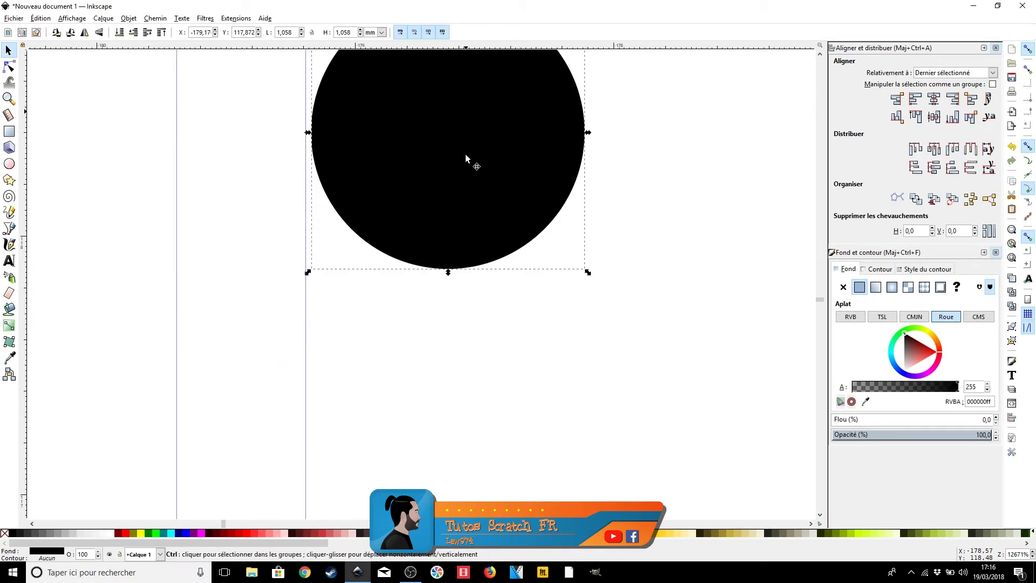
pyautogui.scroll(-1, 466, 154)
pyautogui.moveTo(479, 128); pyautogui.dragTo(437, 268)
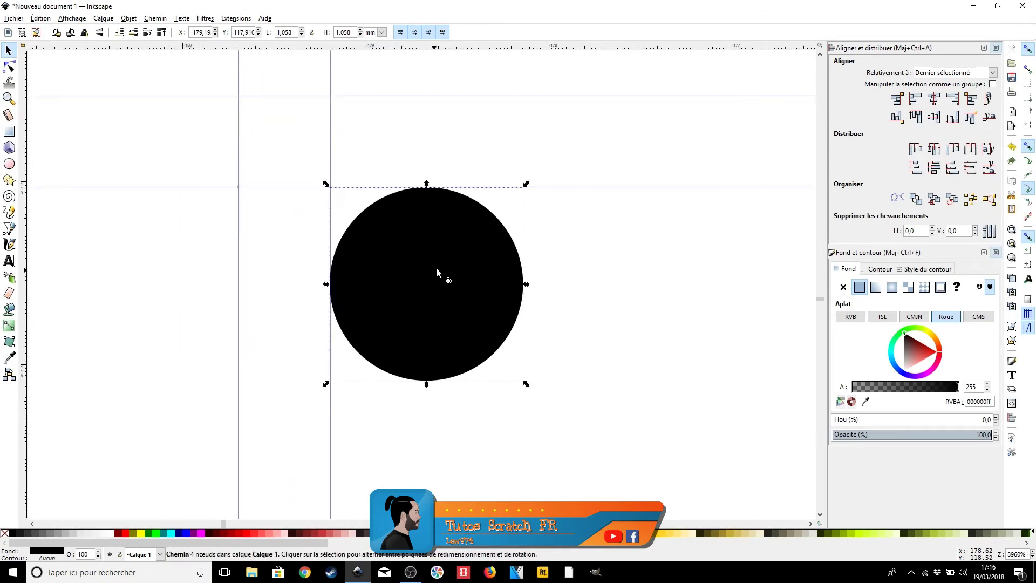
pyautogui.click(671, 323)
pyautogui.moveTo(726, 343); pyautogui.dragTo(527, 324)
pyautogui.moveTo(523, 177); pyautogui.dragTo(524, 258)
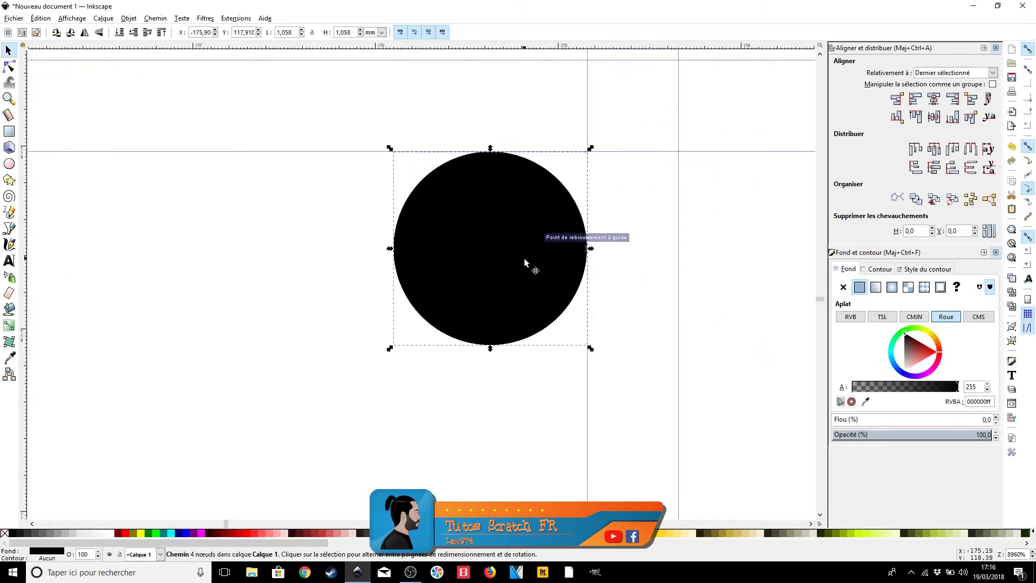
# - Snap the fourth face's two lower dots inside the lower-right and lower-left intersections of the inner guides
pyautogui.scroll(-20, 459, 377)
pyautogui.click(551, 347)
pyautogui.moveTo(552, 348); pyautogui.dragTo(459, 364)
pyautogui.click(192, 373)
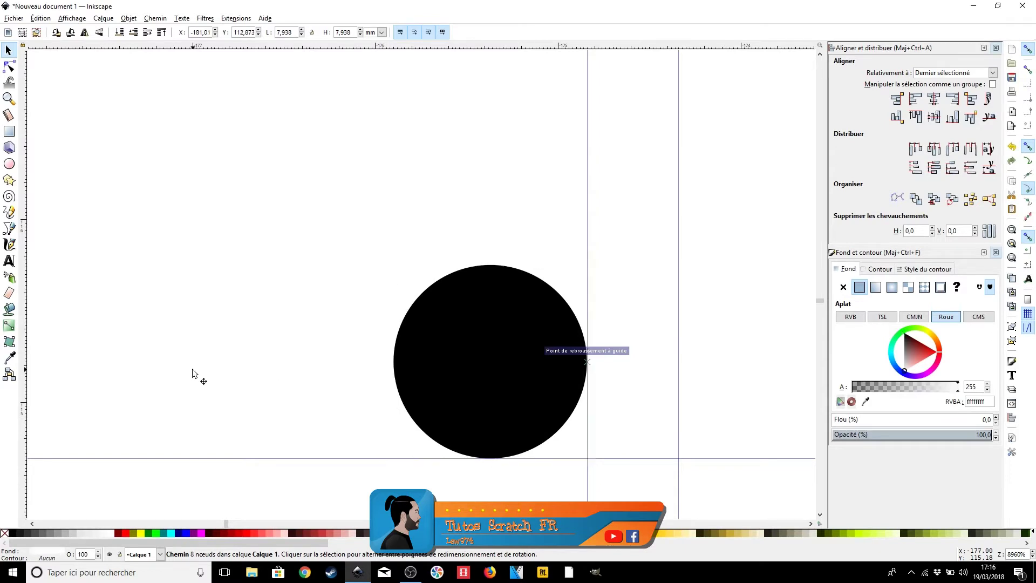
pyautogui.moveTo(129, 350); pyautogui.dragTo(696, 254)
pyautogui.moveTo(396, 267); pyautogui.dragTo(429, 267)
pyautogui.scroll(-5, 702, 272)
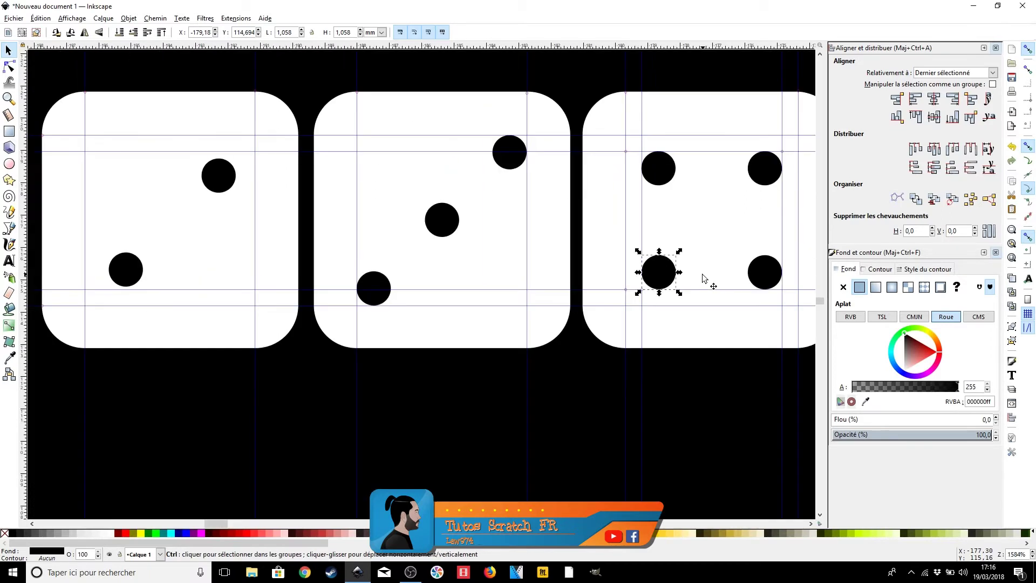
pyautogui.scroll(-1, 704, 277)
pyautogui.moveTo(721, 357); pyautogui.dragTo(546, 357)
pyautogui.moveTo(598, 378); pyautogui.dragTo(455, 394)
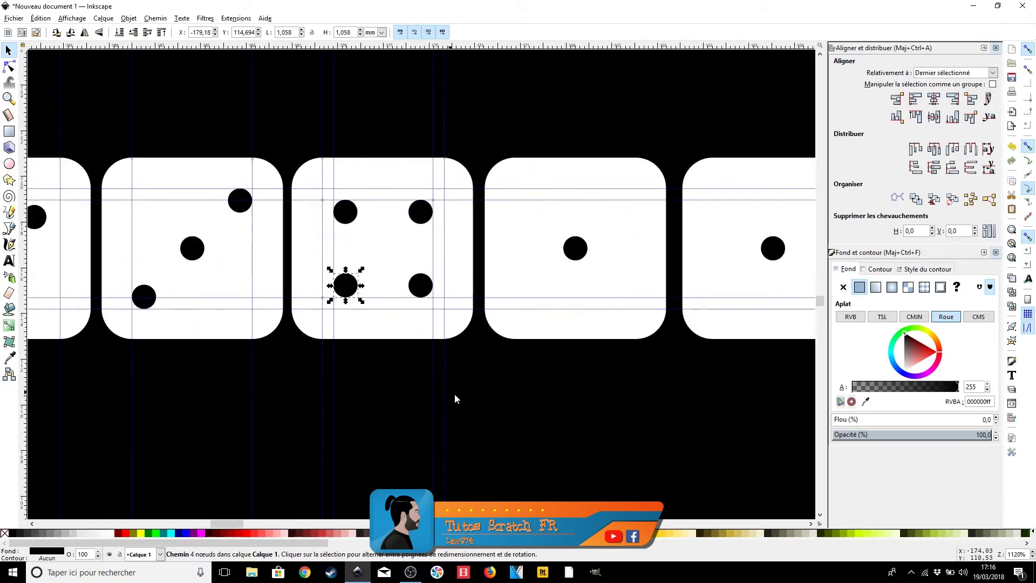
# - Add two vertical guides through the fifth face's upper-left and upper-right corner nodes, where its top edge meets the rounded corners
pyautogui.moveTo(526, 420); pyautogui.dragTo(478, 394)
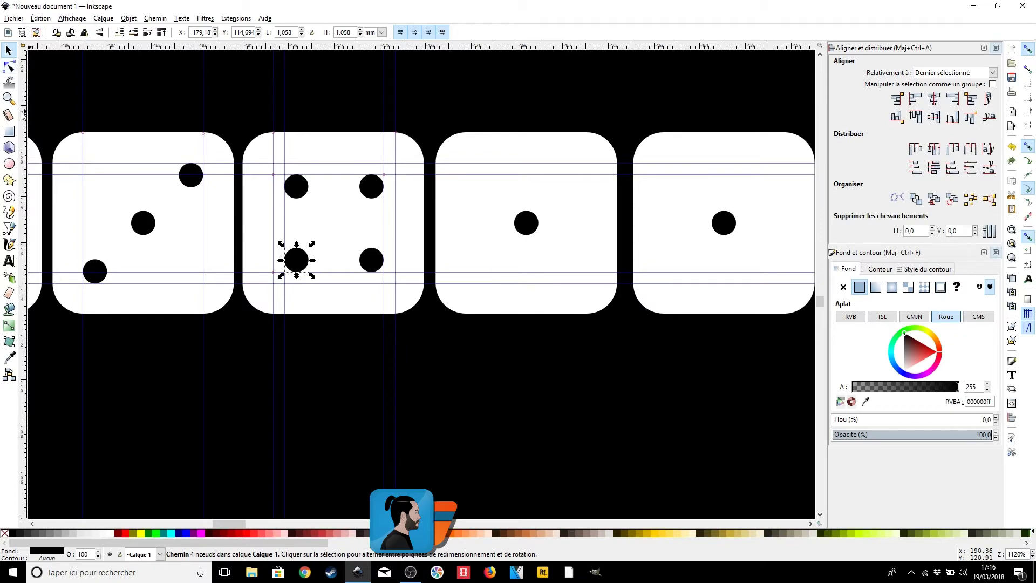
pyautogui.click(8, 66)
pyautogui.click(488, 209)
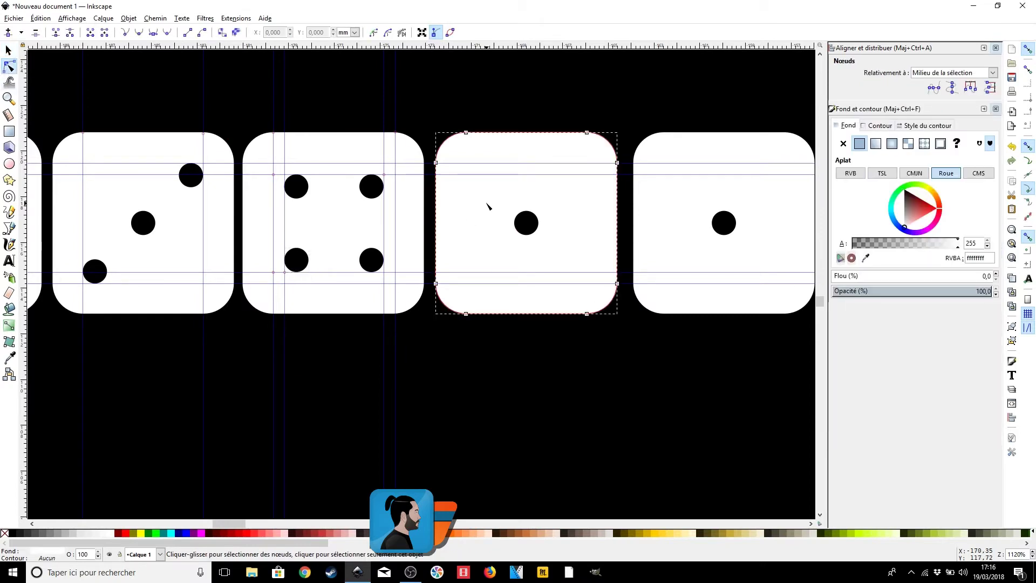
pyautogui.moveTo(26, 92); pyautogui.dragTo(469, 133)
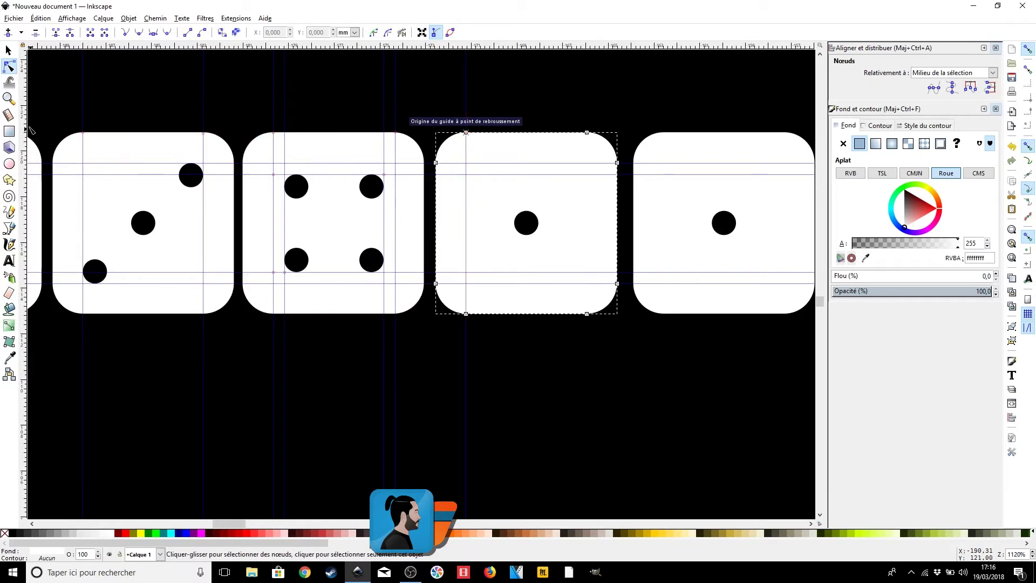
pyautogui.moveTo(24, 115); pyautogui.dragTo(587, 134)
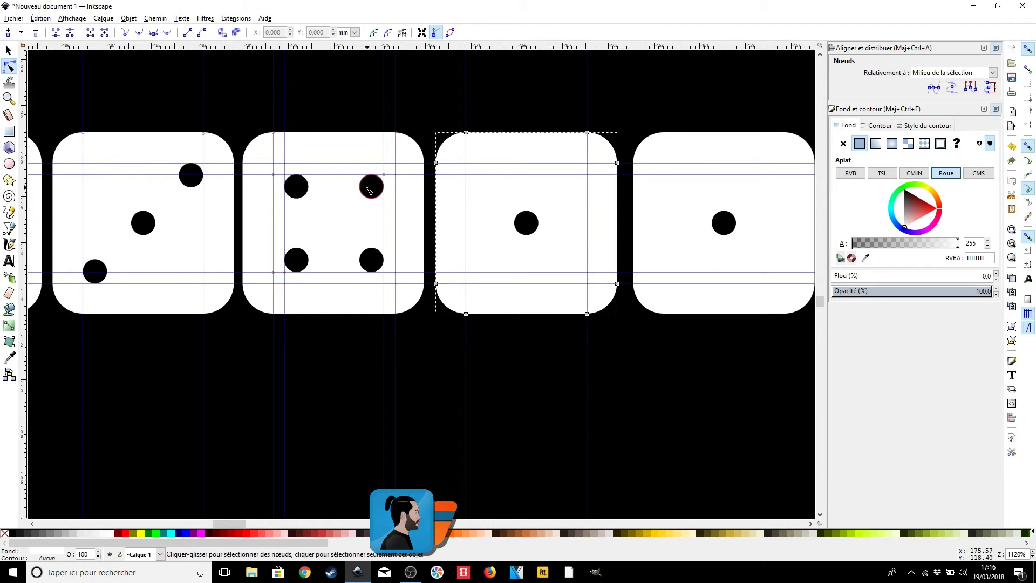
# - Draw a red rectangle starting on the fifth face's left vertical guide and set its width and height to 0.5 mm
pyautogui.click(10, 131)
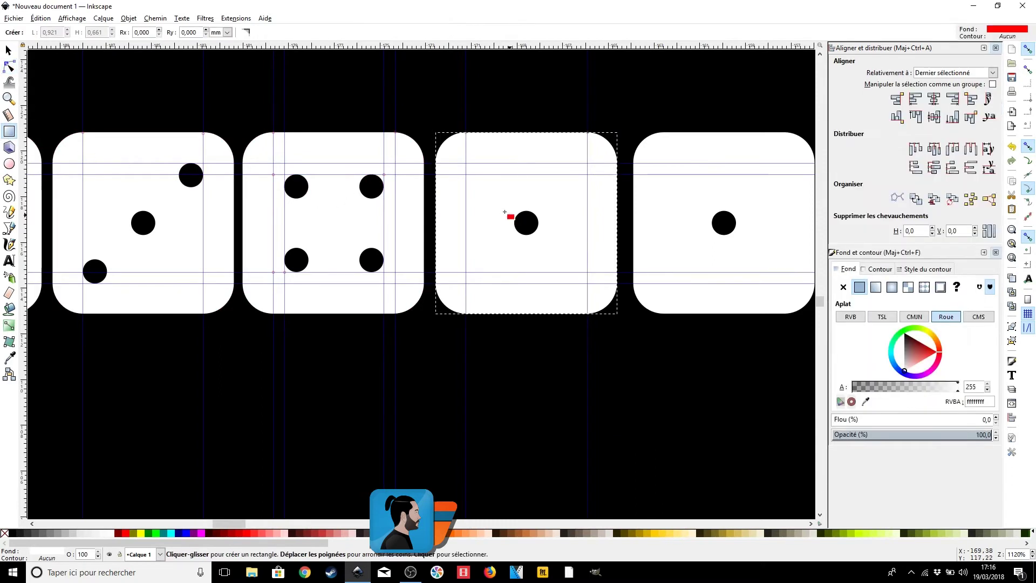
pyautogui.moveTo(466, 185); pyautogui.dragTo(491, 204)
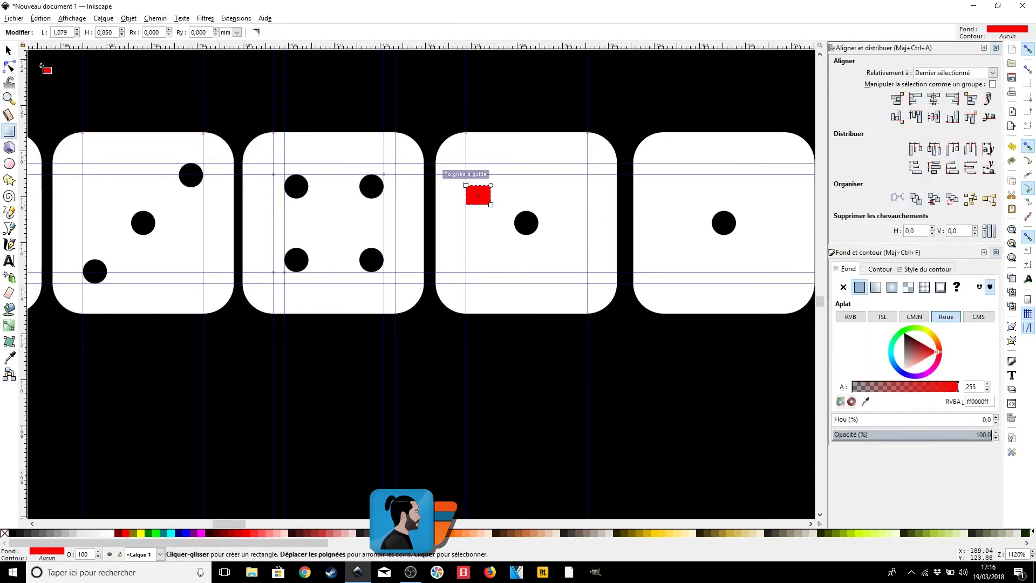
pyautogui.click(8, 50)
pyautogui.tripleClick(278, 33)
pyautogui.write('0,')
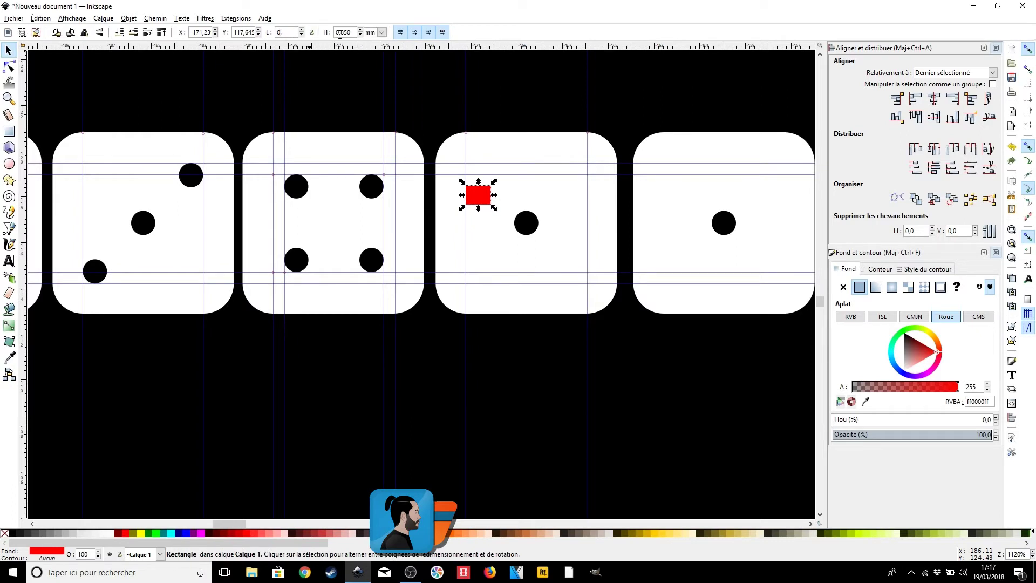
pyautogui.press('Tab')
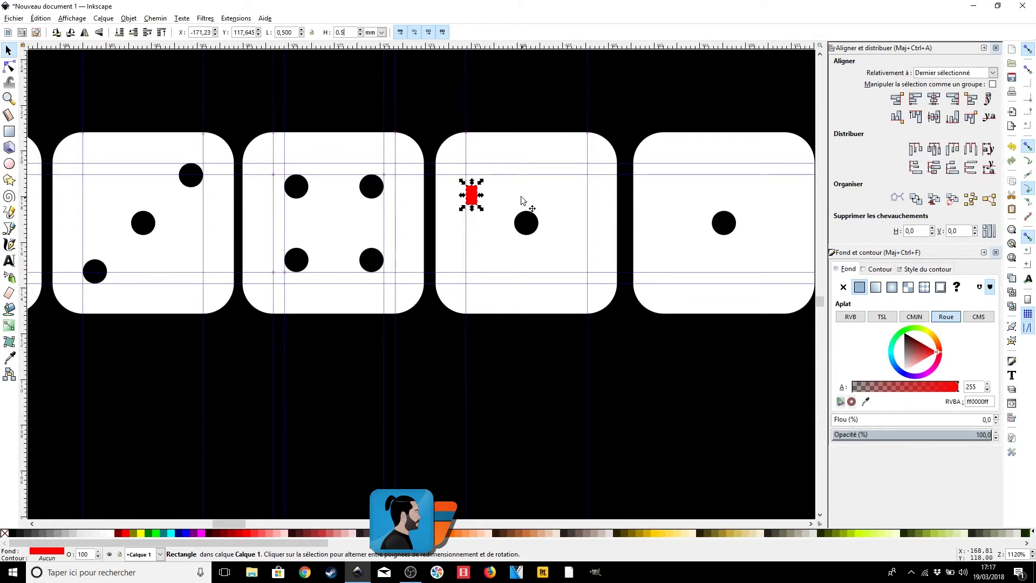
pyautogui.press('Return')
# - Snap the red square inside the fifth face's upper-left and upper-right guide intersections, adding a vertical guide along its inward edge at each
pyautogui.scroll(5, 516, 186)
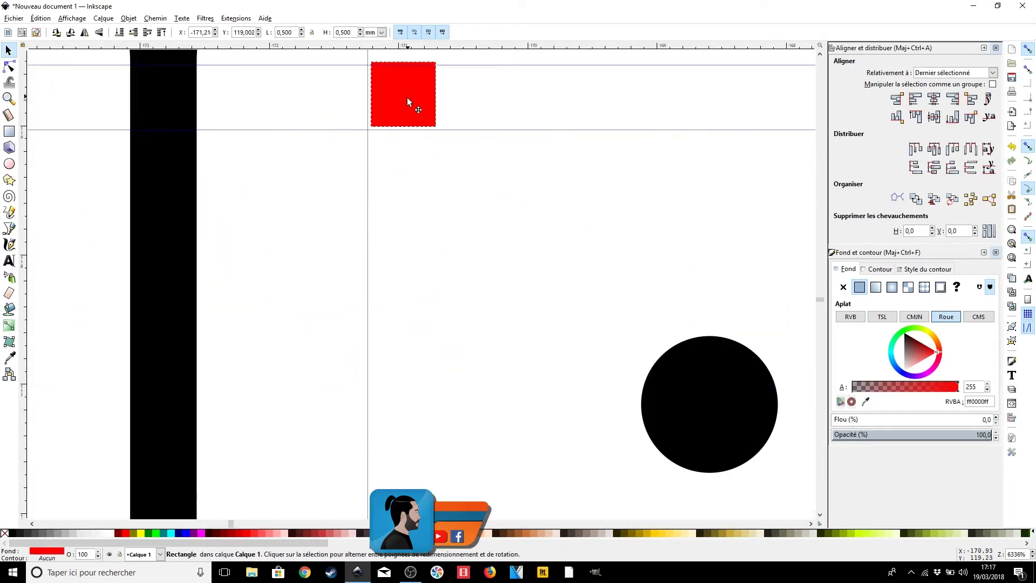
pyautogui.moveTo(403, 99); pyautogui.dragTo(407, 102)
pyautogui.scroll(-4, 463, 186)
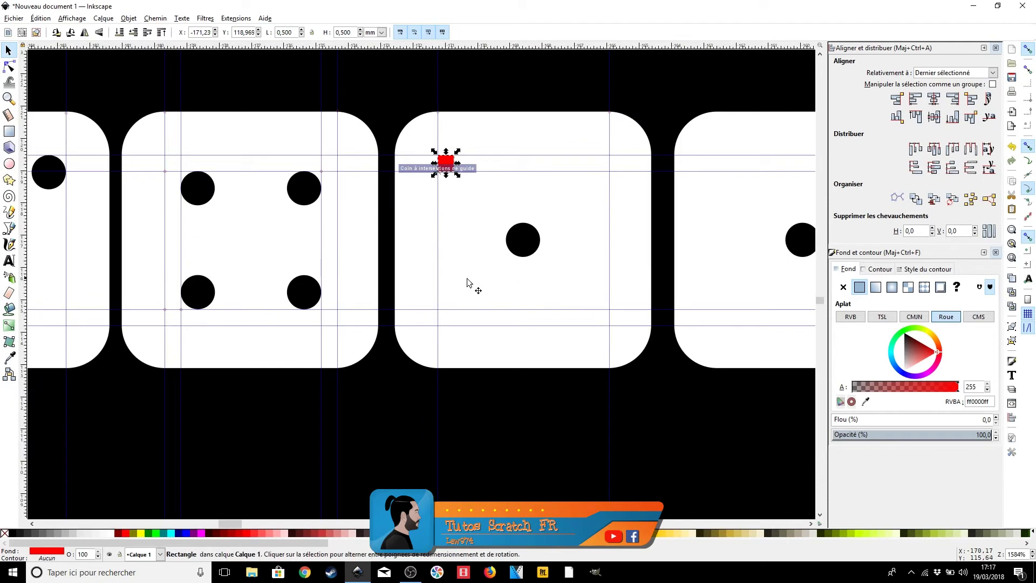
pyautogui.moveTo(25, 221); pyautogui.dragTo(610, 173)
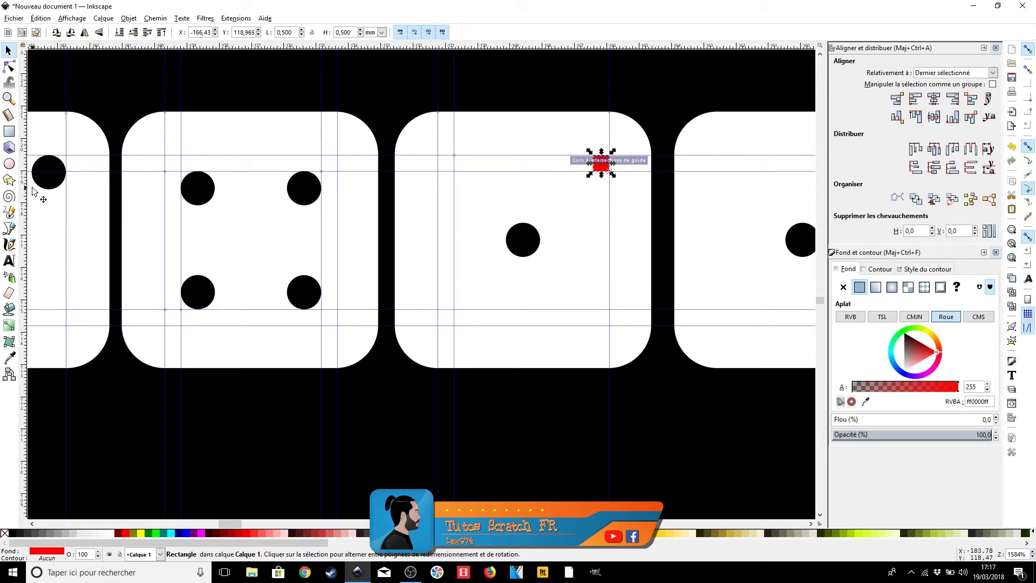
pyautogui.moveTo(24, 196); pyautogui.dragTo(596, 172)
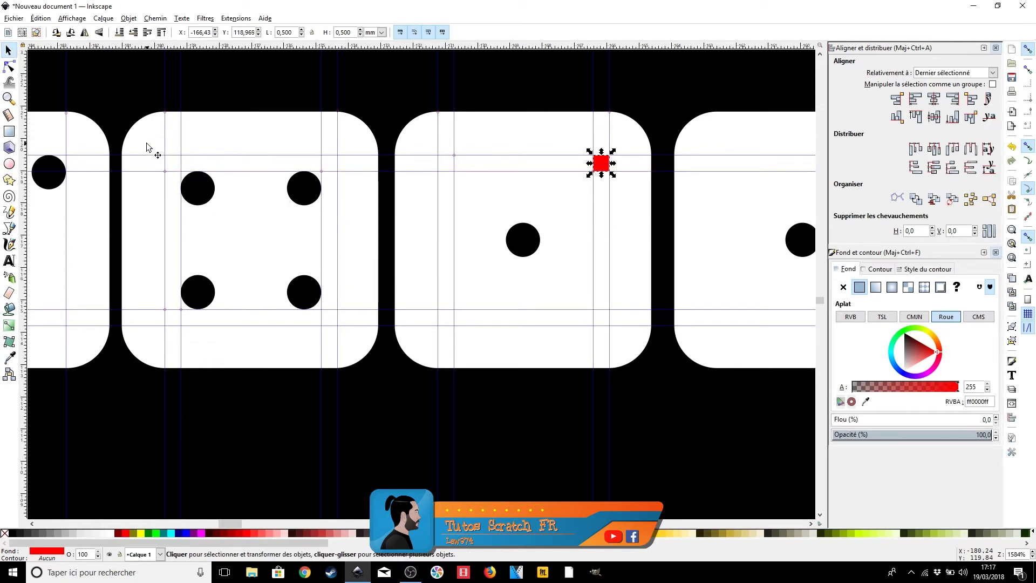
# - Duplicate the fourth face's four dots and move the copies horizontally into the fifth face, around its central dot
pyautogui.click(199, 181)
pyautogui.keyDown('shift'); pyautogui.click(302, 179); pyautogui.keyUp('shift')
pyautogui.keyDown('shift'); pyautogui.click(308, 306); pyautogui.keyUp('shift')
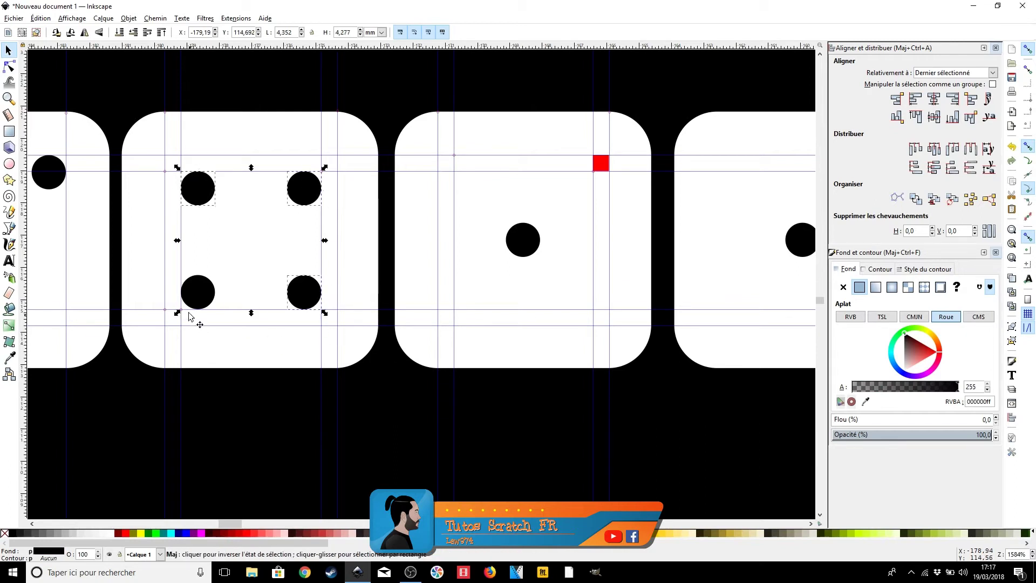
pyautogui.keyDown('shift'); pyautogui.click(208, 299); pyautogui.keyUp('shift')
pyautogui.moveTo(197, 290); pyautogui.dragTo(267, 299)
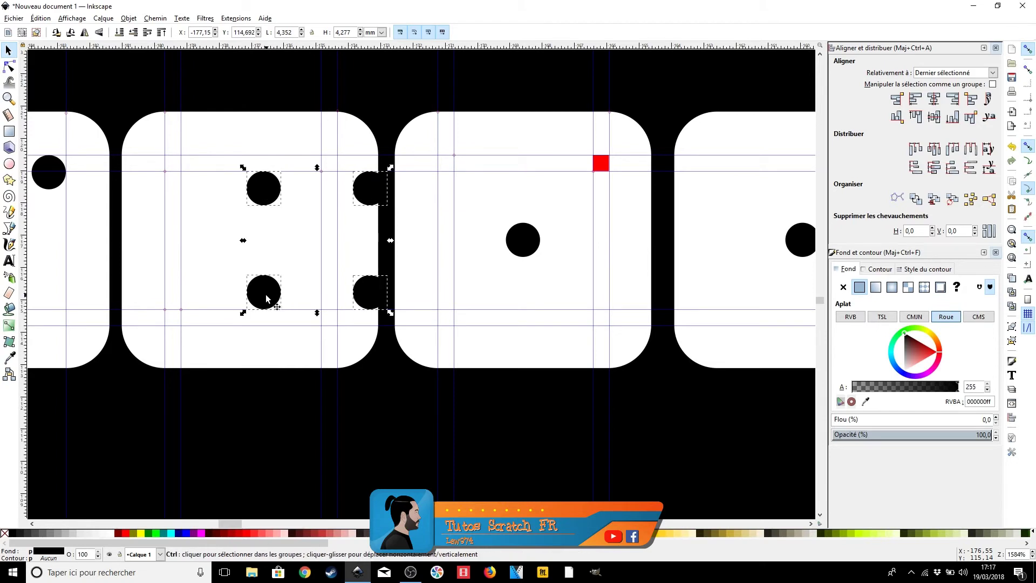
pyautogui.press('Escape')
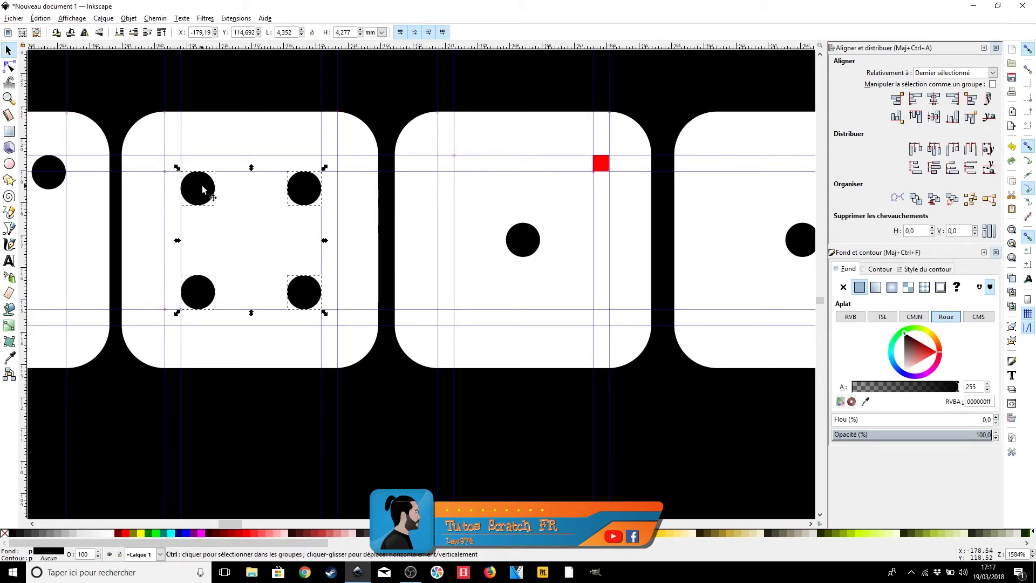
pyautogui.moveTo(198, 190); pyautogui.dragTo(474, 186)
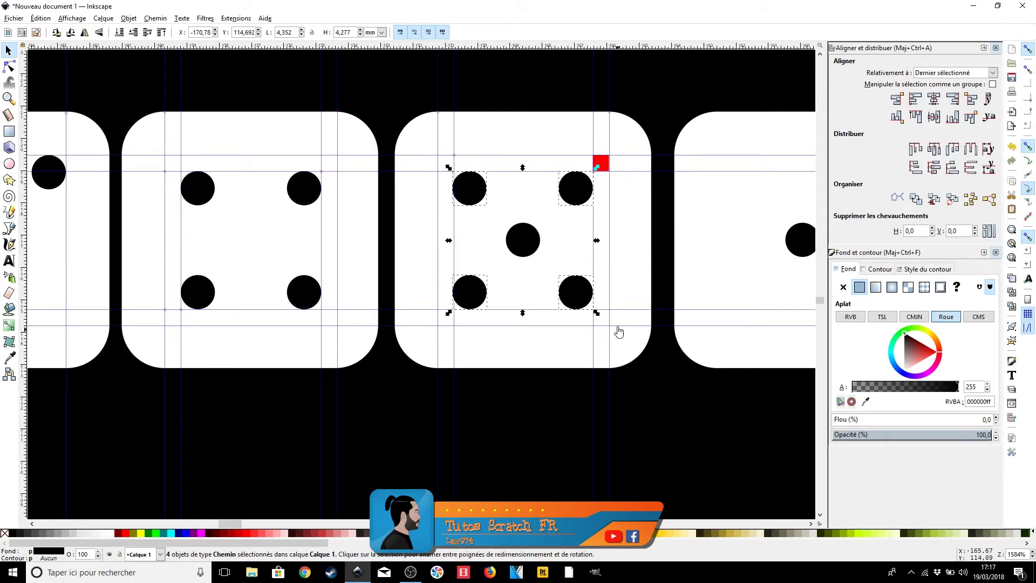
# - Snap the fifth face's four copied dots to its right inner vertical guide
pyautogui.scroll(2, 617, 316)
pyautogui.scroll(1, 613, 315)
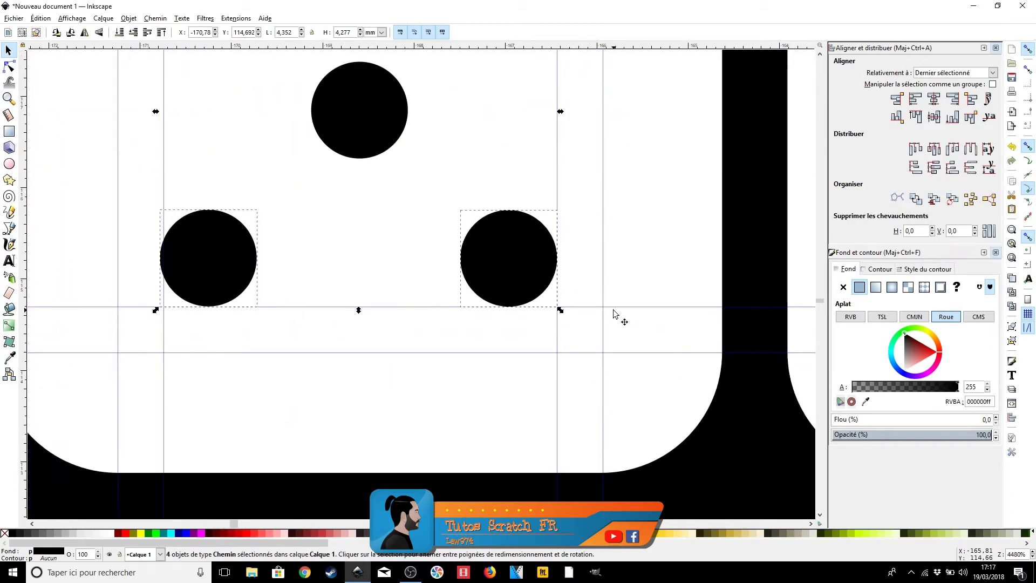
pyautogui.moveTo(516, 273); pyautogui.dragTo(522, 274)
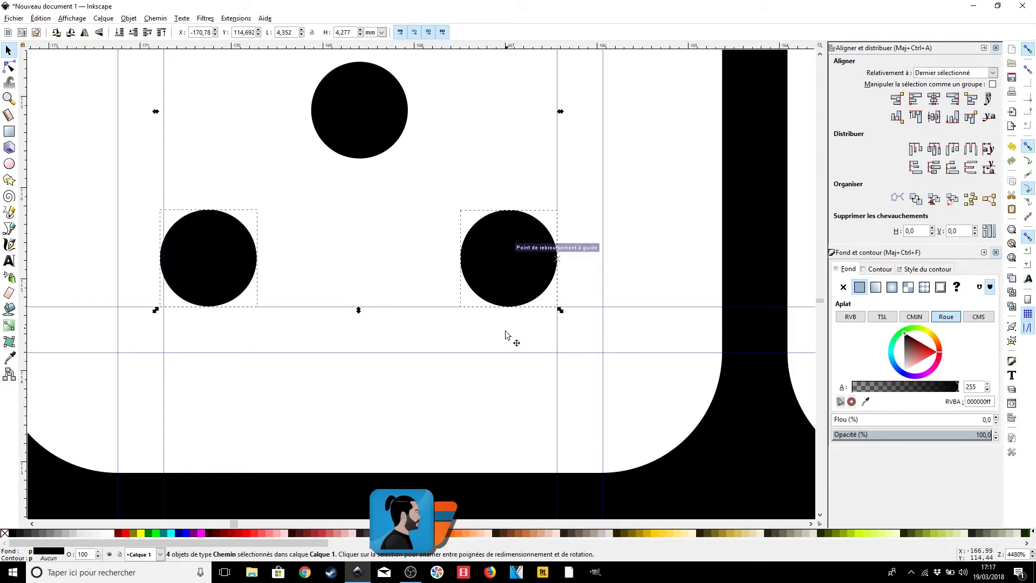
pyautogui.scroll(-3, 499, 346)
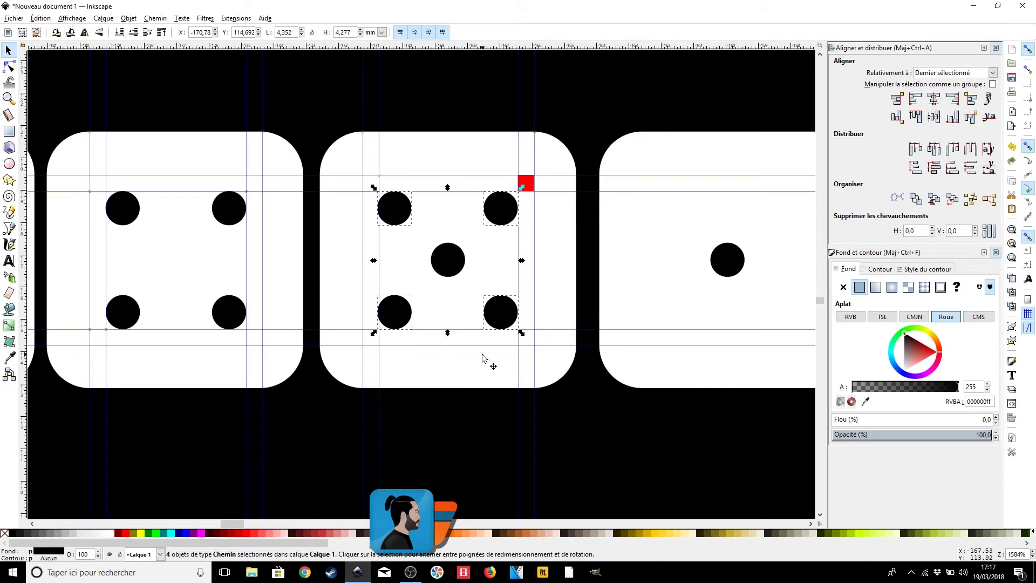
# - Add two vertical guides through the sixth face's upper-left and upper-right corner nodes, and return to the selection tool
pyautogui.click(484, 358)
pyautogui.scroll(-1, 531, 340)
pyautogui.moveTo(613, 402); pyautogui.dragTo(508, 394)
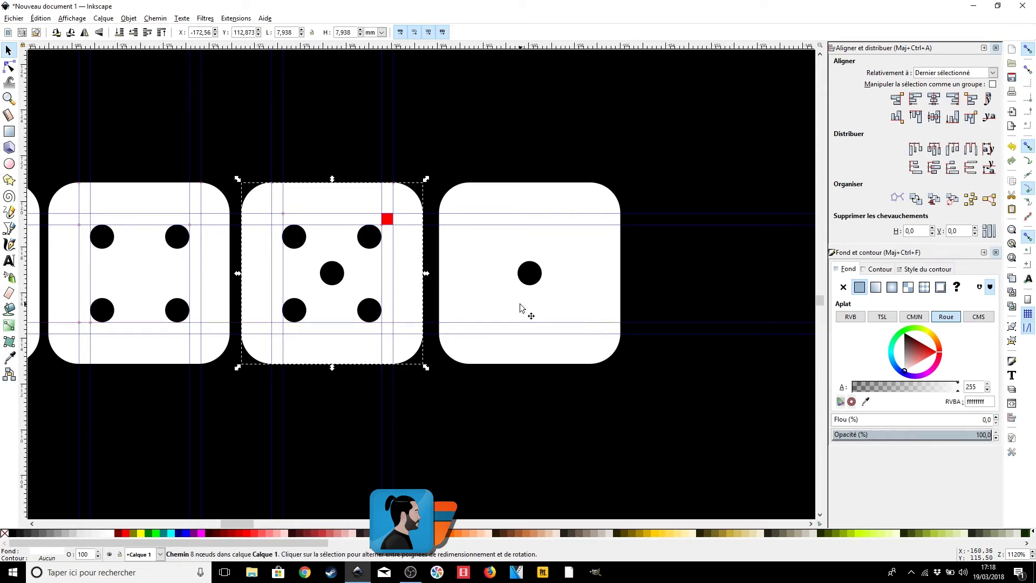
pyautogui.click(499, 249)
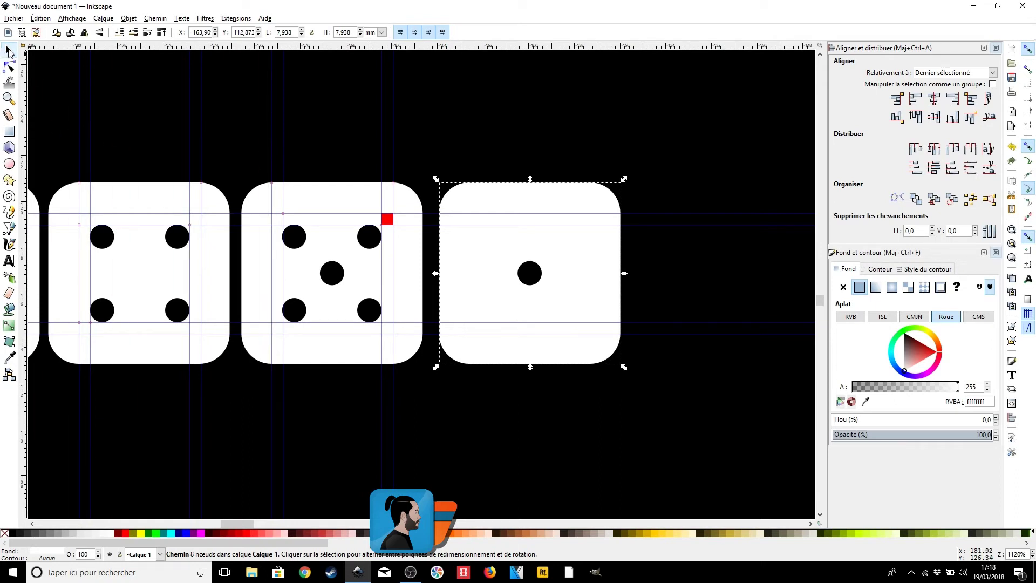
pyautogui.click(9, 65)
pyautogui.moveTo(22, 261); pyautogui.dragTo(469, 182)
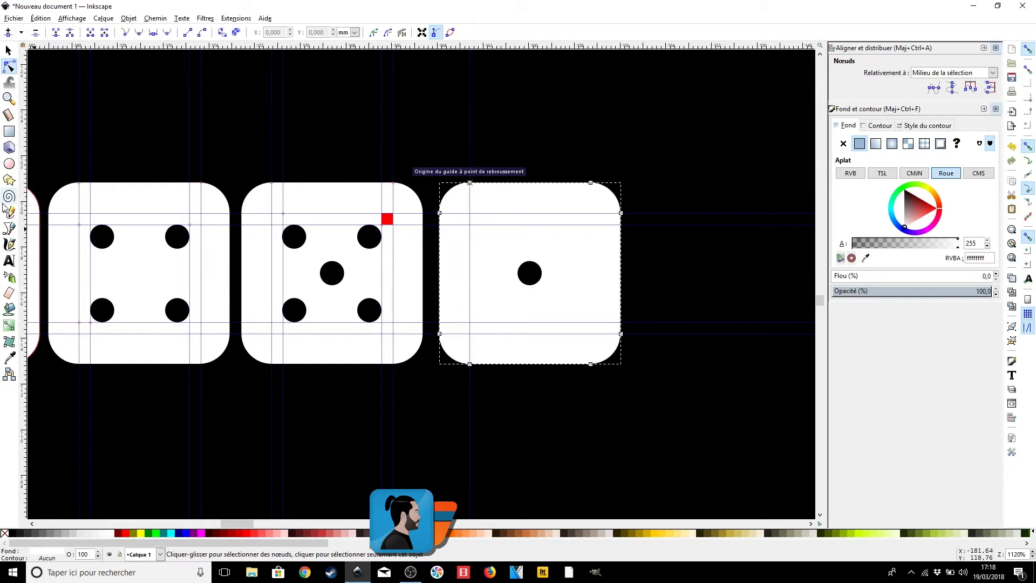
pyautogui.moveTo(25, 218); pyautogui.dragTo(591, 184)
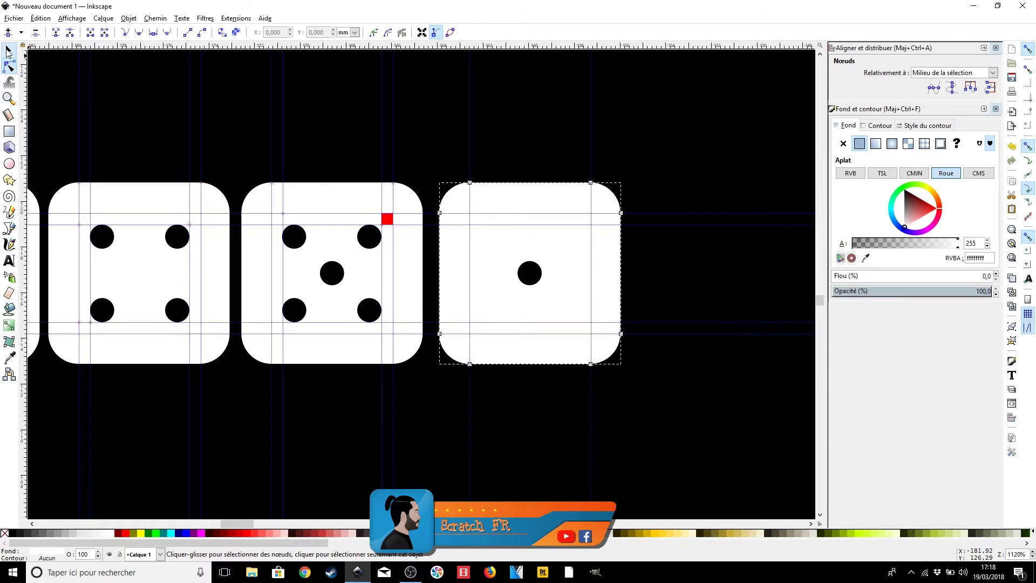
pyautogui.click(9, 50)
pyautogui.click(294, 235)
pyautogui.keyDown('shift'); pyautogui.click(373, 238); pyautogui.keyUp('shift')
pyautogui.keyDown('shift'); pyautogui.click(376, 314); pyautogui.keyUp('shift')
pyautogui.keyDown('shift'); pyautogui.click(295, 317); pyautogui.keyUp('shift')
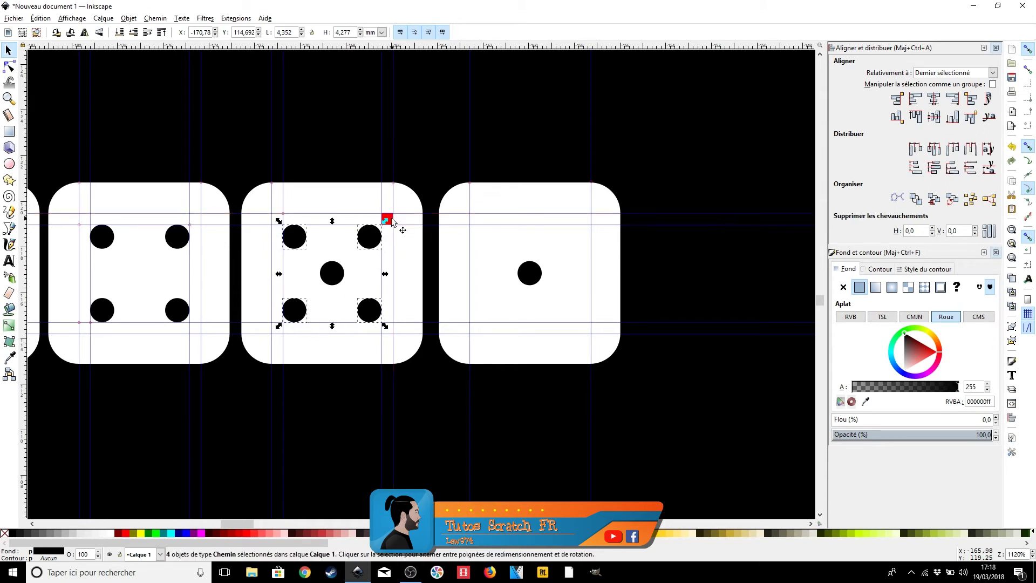
# - Snap the red square inside the sixth face's upper-left guide intersection, add a vertical guide along its right edge, and delete the square
pyautogui.moveTo(389, 217); pyautogui.dragTo(477, 220)
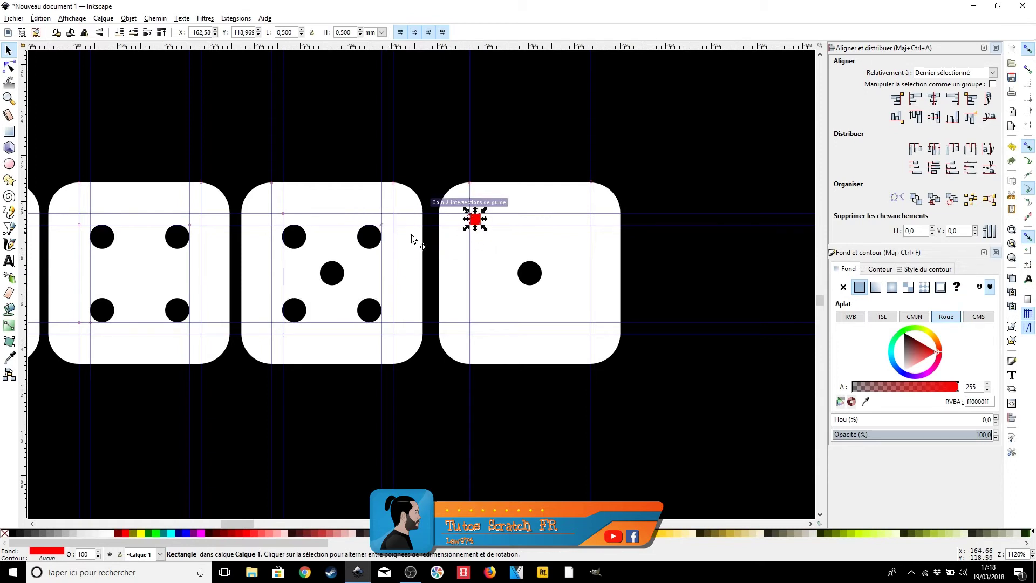
pyautogui.moveTo(25, 232); pyautogui.dragTo(496, 251)
pyautogui.press('Delete')
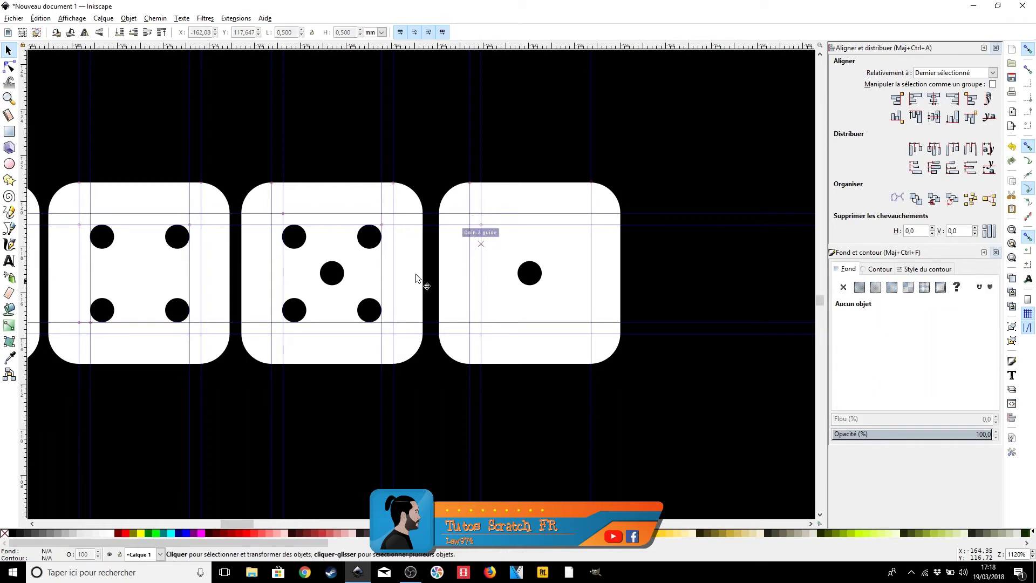
# - Duplicate the fifth face's four outer dots into the sixth face and snap them to its upper-left inner guide intersection
pyautogui.click(294, 240)
pyautogui.keyDown('shift'); pyautogui.click(377, 244); pyautogui.keyUp('shift')
pyautogui.keyDown('shift'); pyautogui.click(375, 306); pyautogui.keyUp('shift')
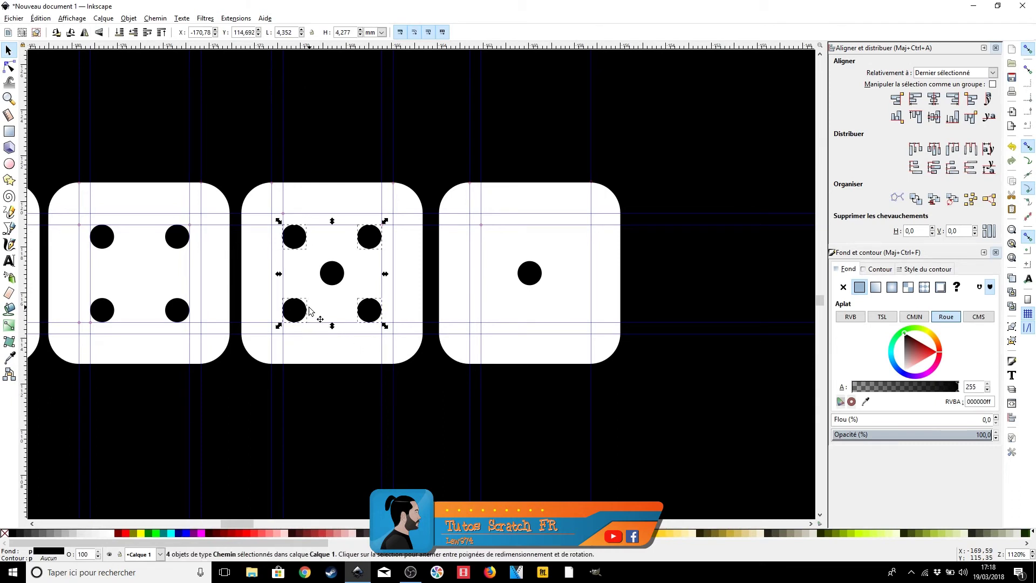
pyautogui.hotkey('ctrl', 'd')
pyautogui.moveTo(300, 313); pyautogui.dragTo(502, 324)
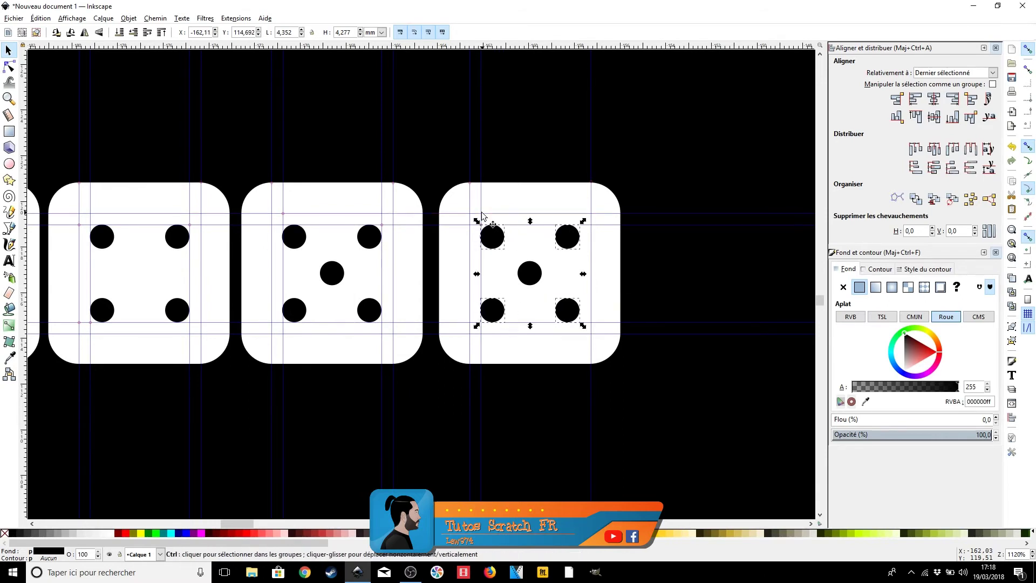
pyautogui.scroll(6, 491, 237)
pyautogui.moveTo(499, 244); pyautogui.dragTo(529, 256)
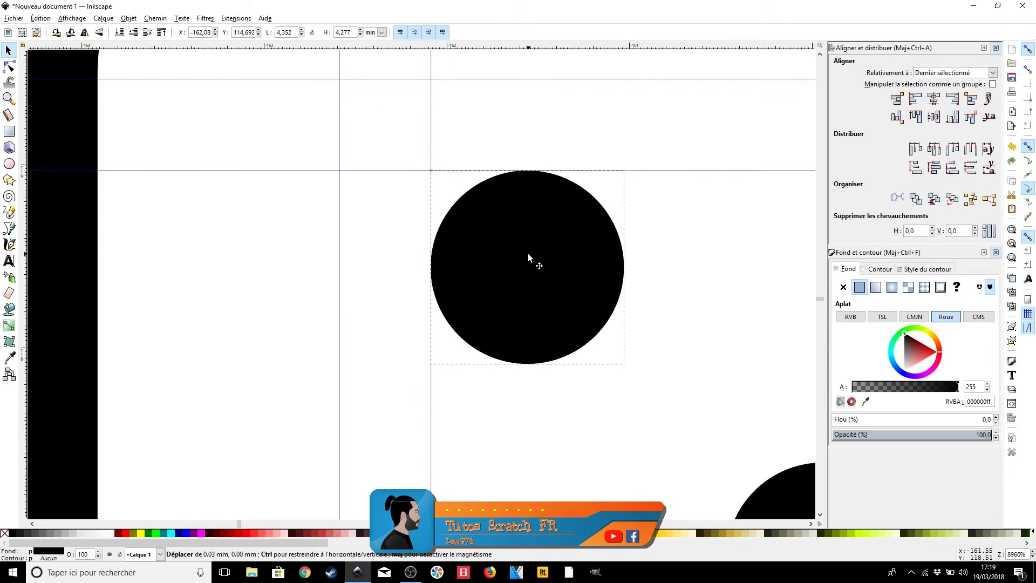
# - Move the sixth face's central dot horizontally into the left column and duplicate it into the middle of the right column
pyautogui.scroll(-5, 598, 422)
pyautogui.moveTo(710, 432); pyautogui.dragTo(602, 339)
pyautogui.click(529, 359)
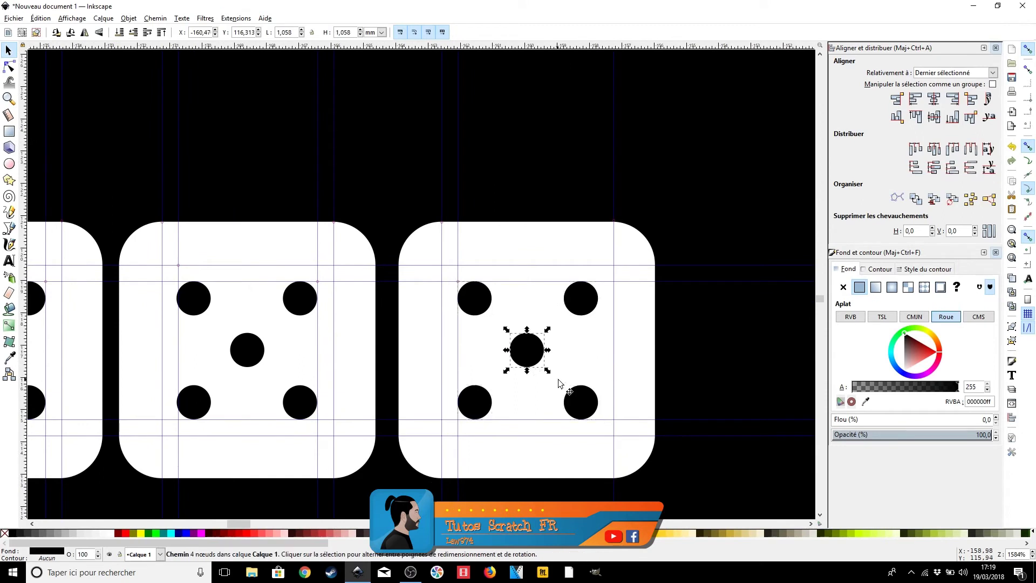
pyautogui.moveTo(532, 354); pyautogui.dragTo(477, 348)
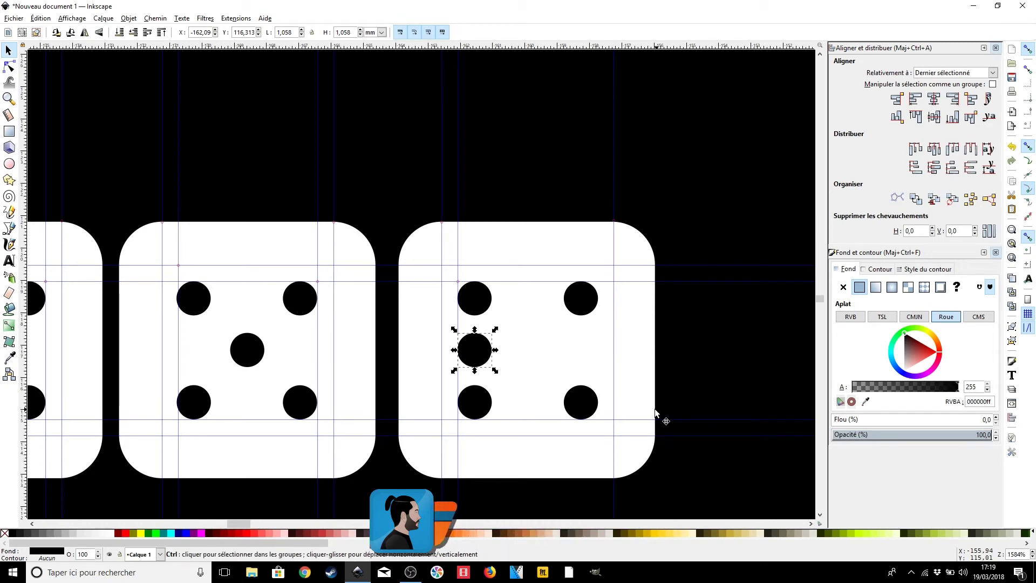
pyautogui.hotkey('ctrl', 'd')
pyautogui.moveTo(475, 353); pyautogui.dragTo(584, 354)
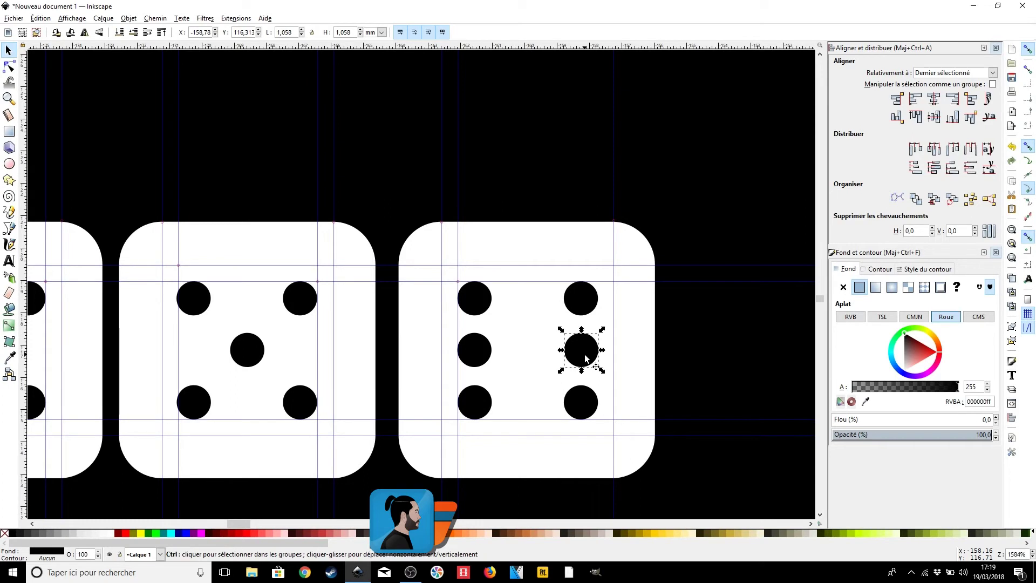
# - Add a vertical guide along the right edge of the sixth face's upper-right dot
pyautogui.scroll(2, 631, 327)
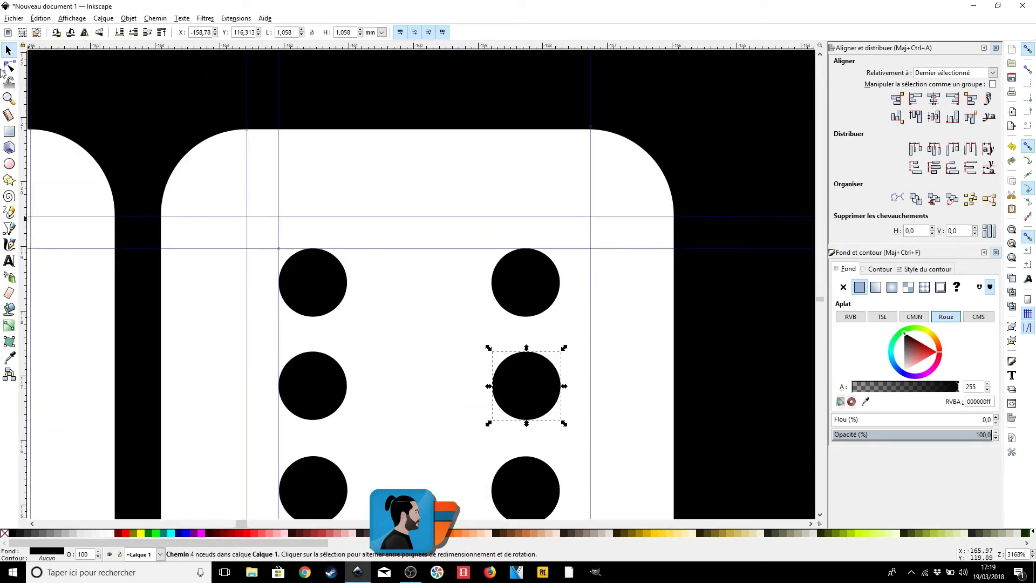
pyautogui.click(10, 67)
pyautogui.moveTo(24, 167); pyautogui.dragTo(21, 244)
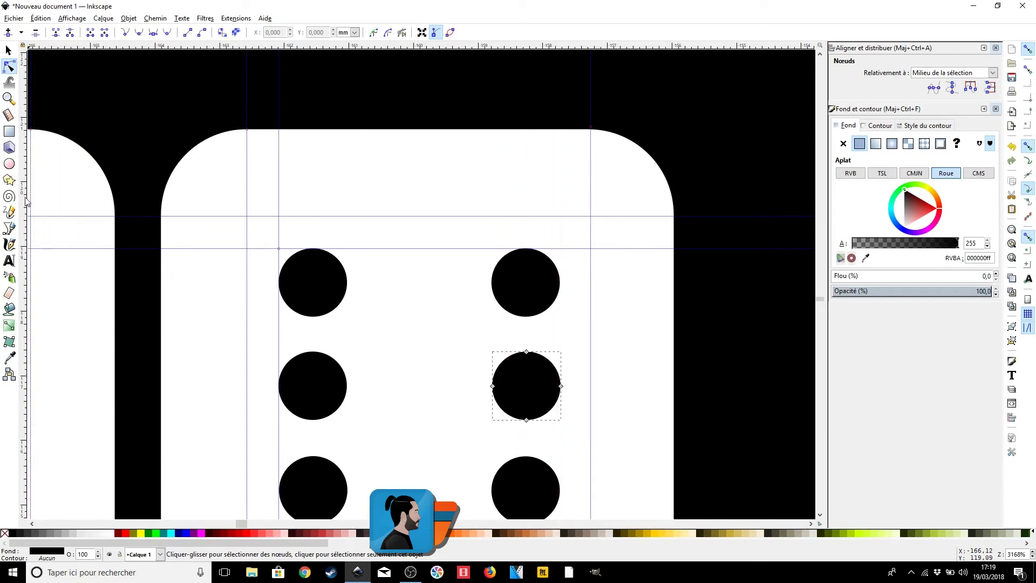
pyautogui.click(522, 286)
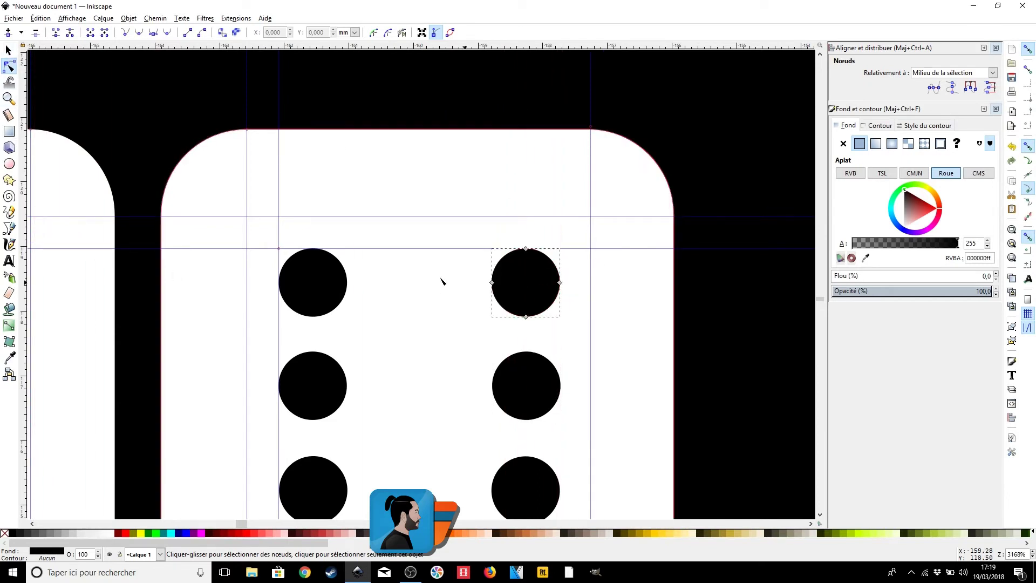
pyautogui.moveTo(25, 250); pyautogui.dragTo(560, 282)
pyautogui.scroll(-5, 460, 371)
pyautogui.scroll(-1, 531, 415)
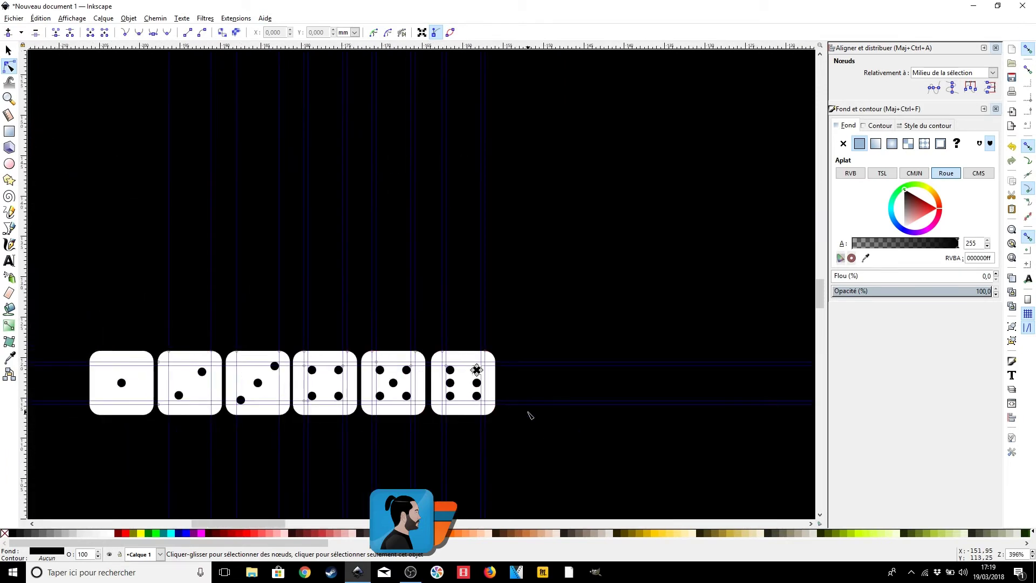
# - Deselect the dot and delete all guides from the document
pyautogui.click(574, 427)
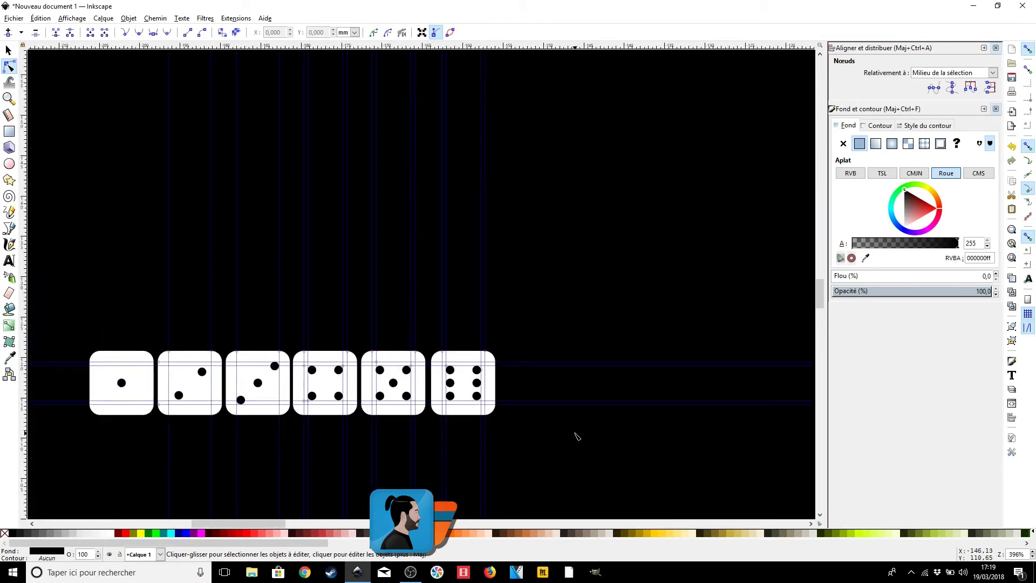
pyautogui.scroll(-1, 578, 436)
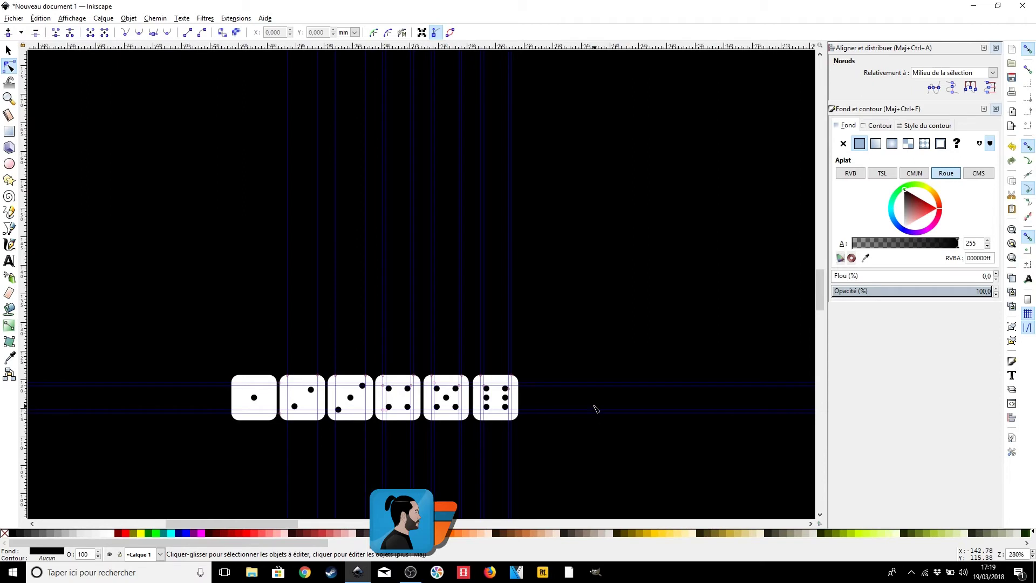
pyautogui.rightClick(275, 94)
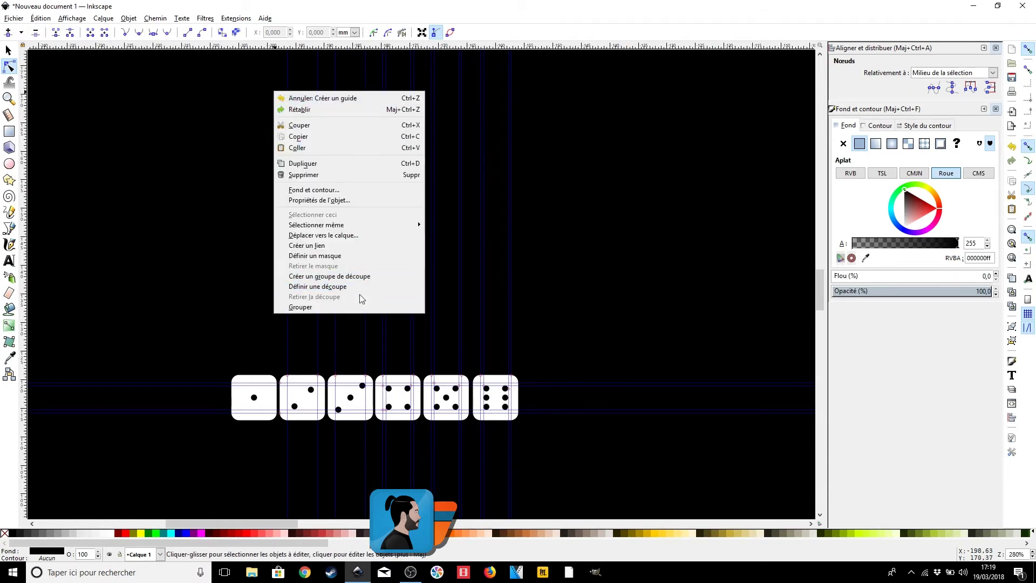
pyautogui.click(22, 20)
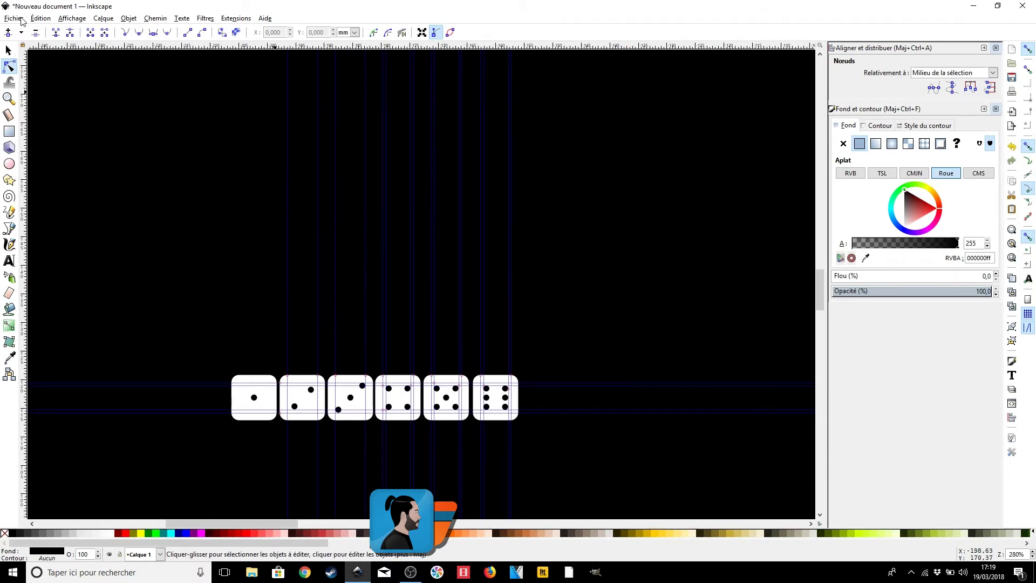
pyautogui.click(20, 20)
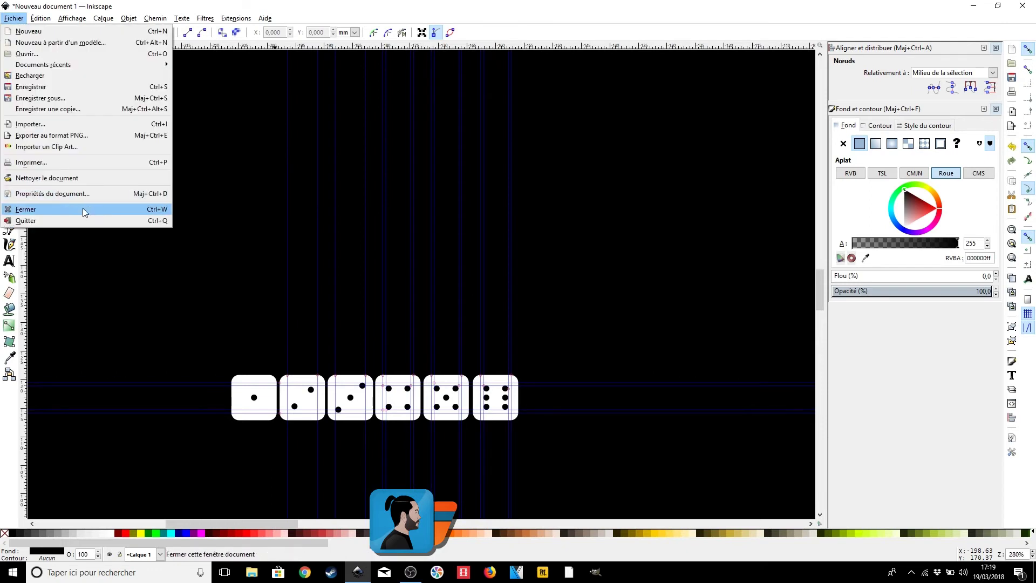
pyautogui.moveTo(40, 19)
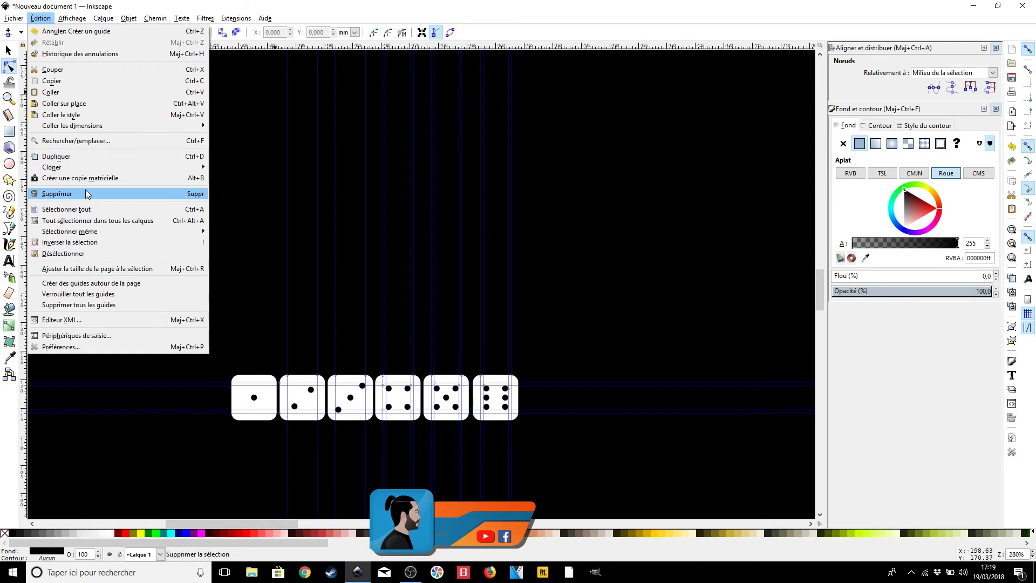
pyautogui.click(101, 305)
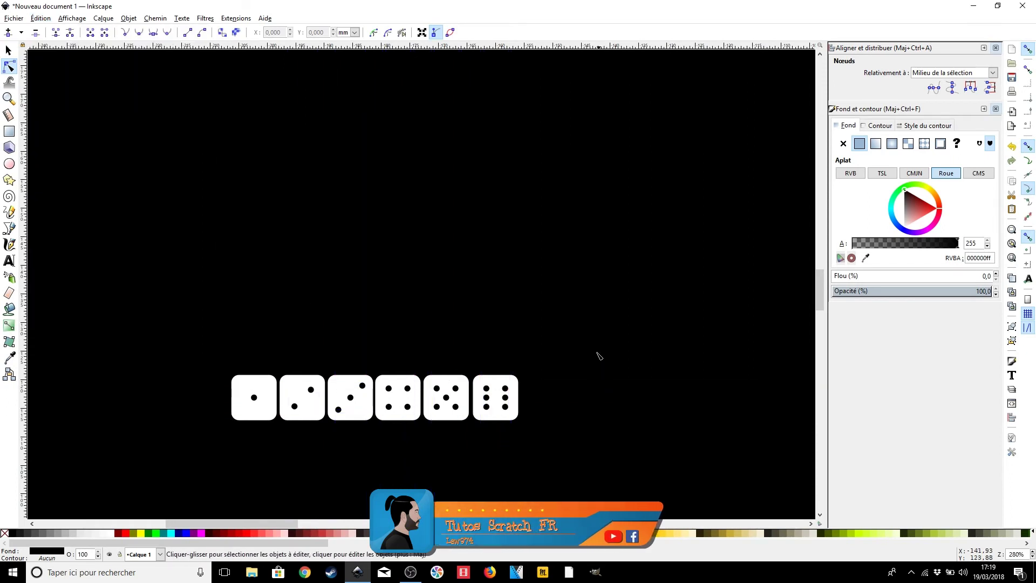
# - Examine the complete row of six die faces at several zoom levels to check the dot layout
pyautogui.scroll(-1, 630, 299)
pyautogui.scroll(1, 691, 367)
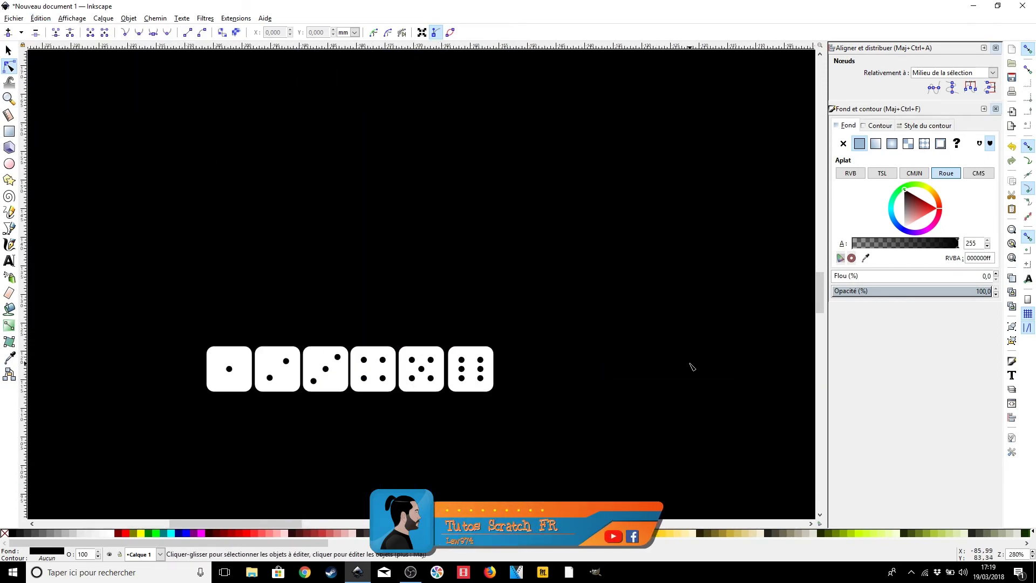
pyautogui.moveTo(608, 434); pyautogui.dragTo(652, 338)
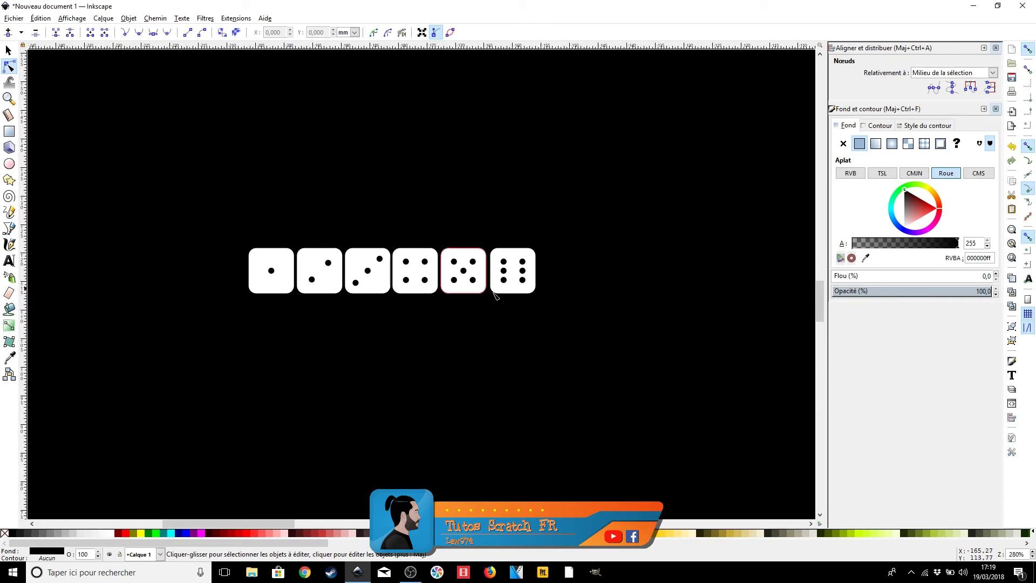
pyautogui.scroll(1, 404, 213)
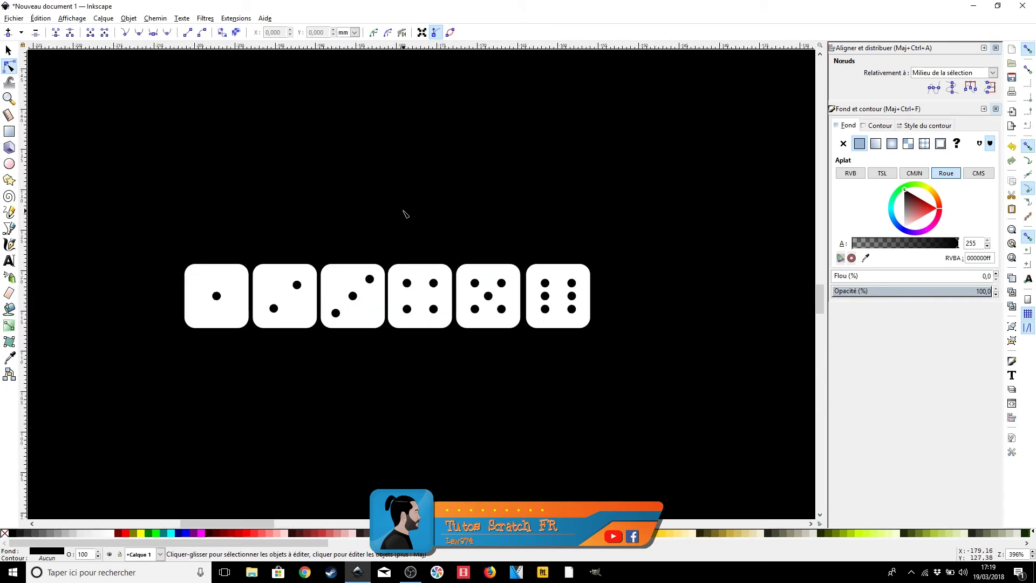
pyautogui.scroll(1, 227, 259)
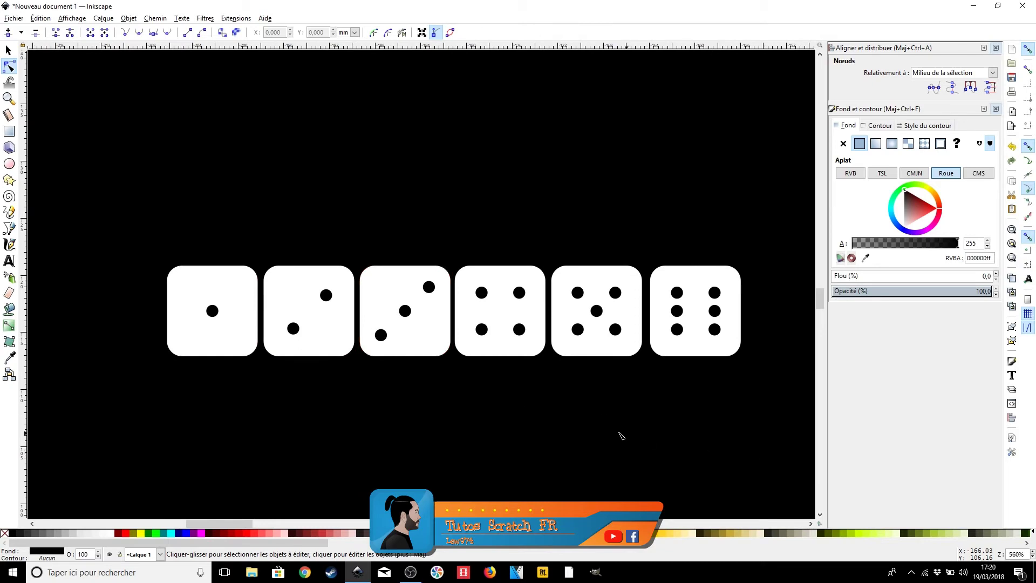
pyautogui.scroll(-1, 543, 418)
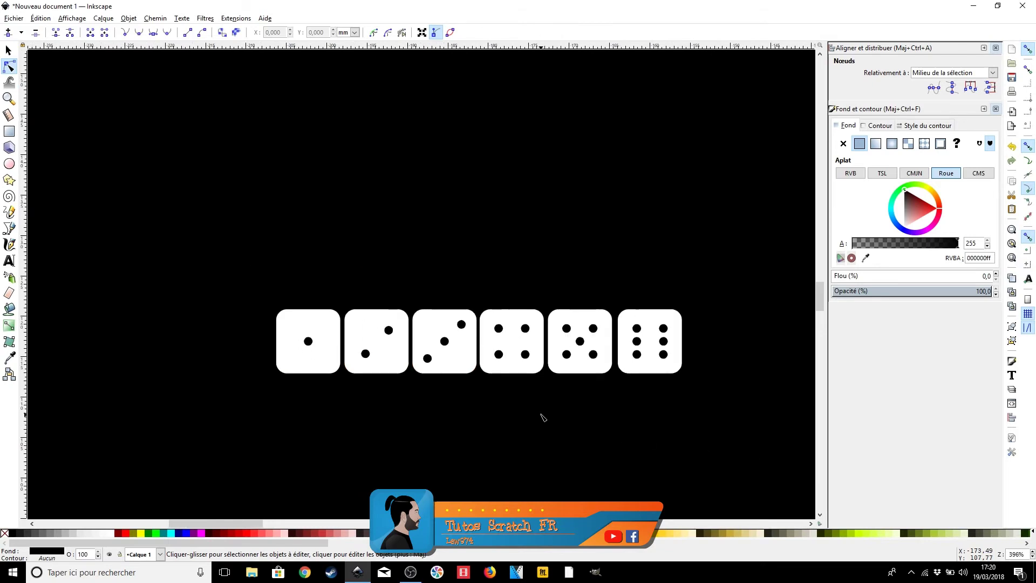
pyautogui.scroll(-2, 543, 419)
pyautogui.scroll(-1, 589, 418)
pyautogui.moveTo(598, 425); pyautogui.dragTo(506, 313)
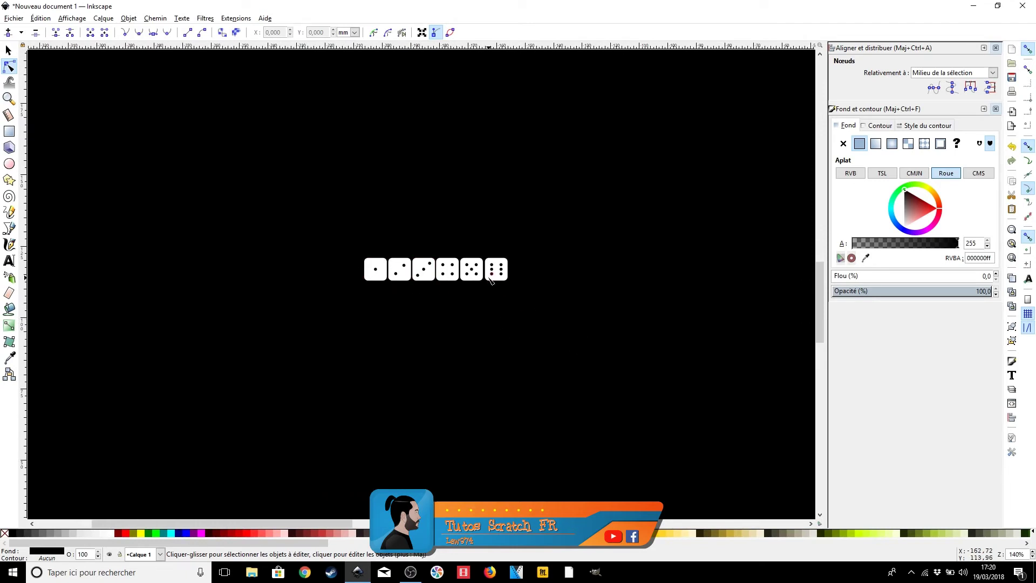
pyautogui.scroll(3, 489, 270)
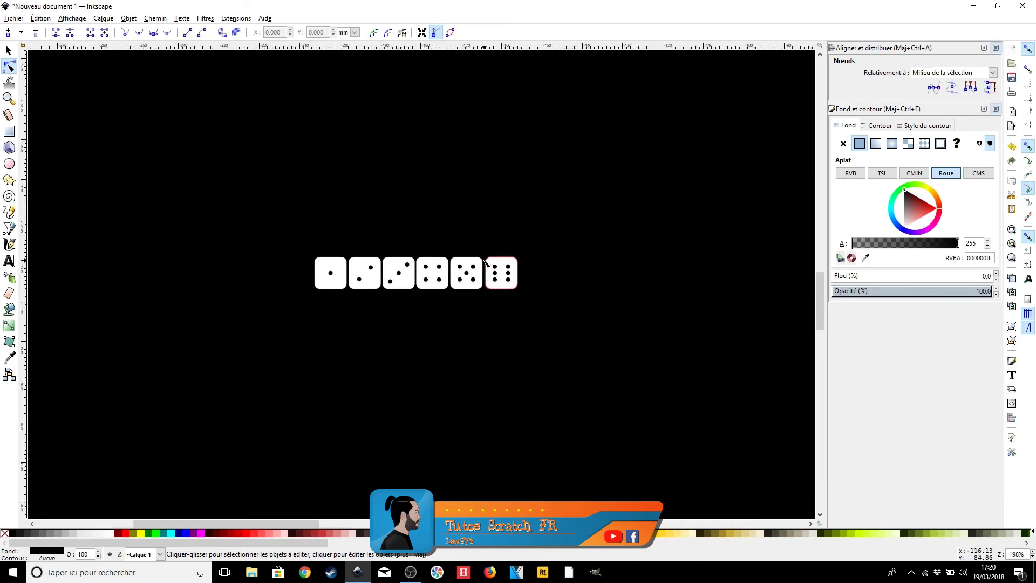
pyautogui.moveTo(360, 406); pyautogui.dragTo(484, 368)
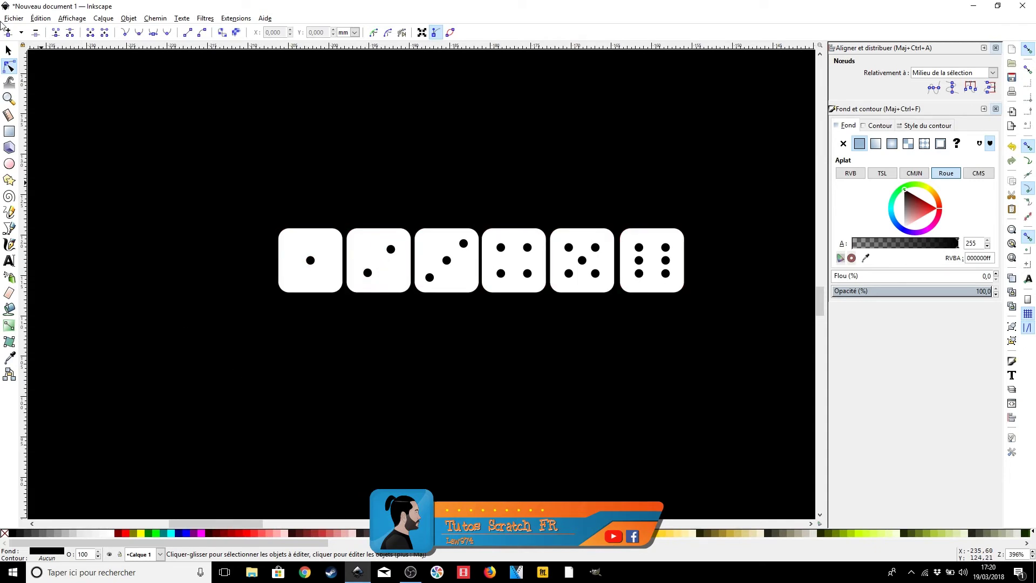
# - Shrink the black background rectangle around the row of dice to about 68.5 × 29.9 mm
pyautogui.click(8, 50)
pyautogui.click(270, 444)
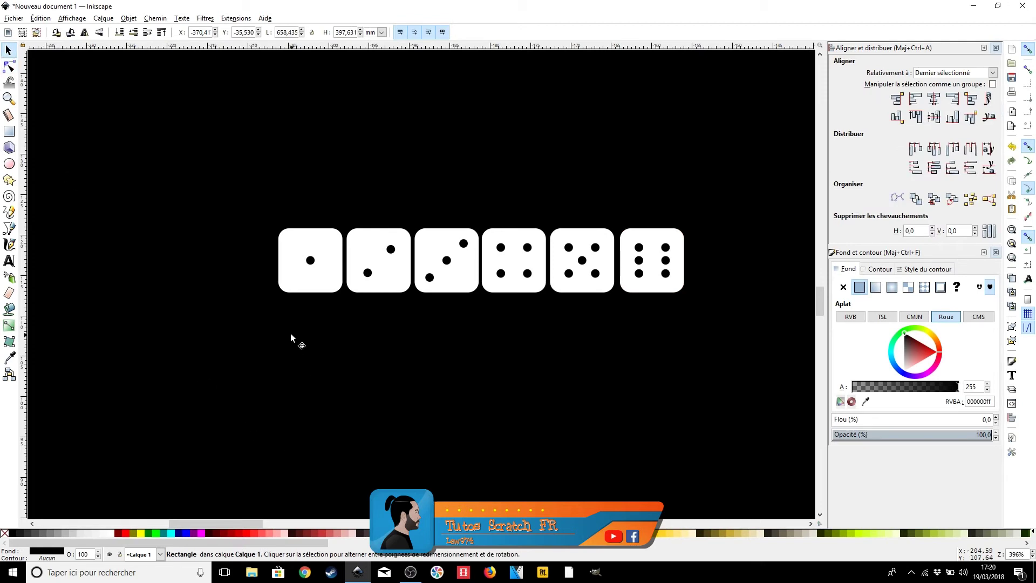
pyautogui.keyDown('ctrl'); pyautogui.scroll(-4, 361, 364); pyautogui.keyUp('ctrl')
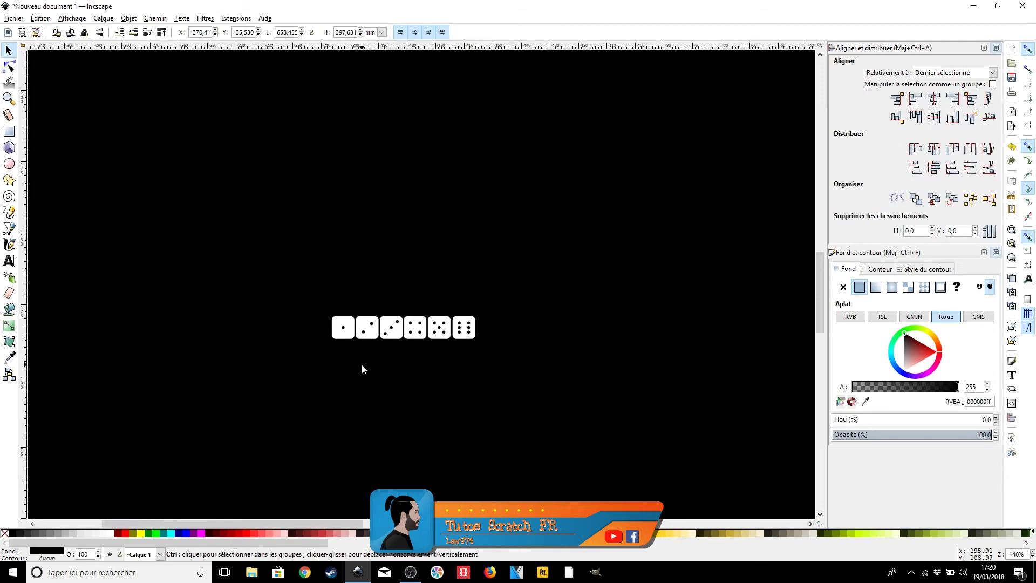
pyautogui.keyDown('ctrl'); pyautogui.scroll(-2, 361, 363); pyautogui.keyUp('ctrl')
pyautogui.moveTo(777, 108); pyautogui.dragTo(448, 322)
pyautogui.moveTo(413, 378); pyautogui.dragTo(714, 235)
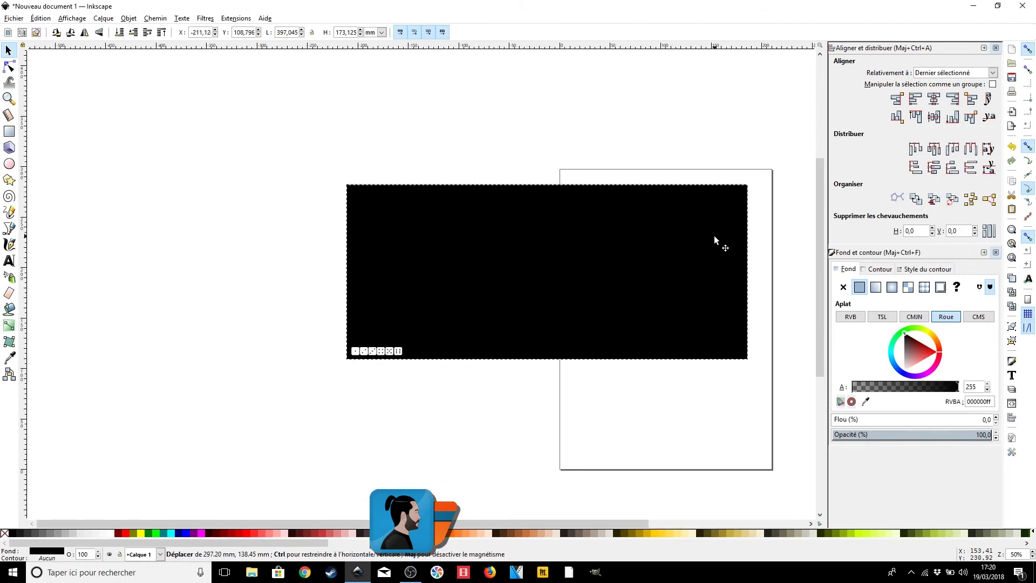
pyautogui.moveTo(750, 182); pyautogui.dragTo(437, 332)
pyautogui.click(409, 365)
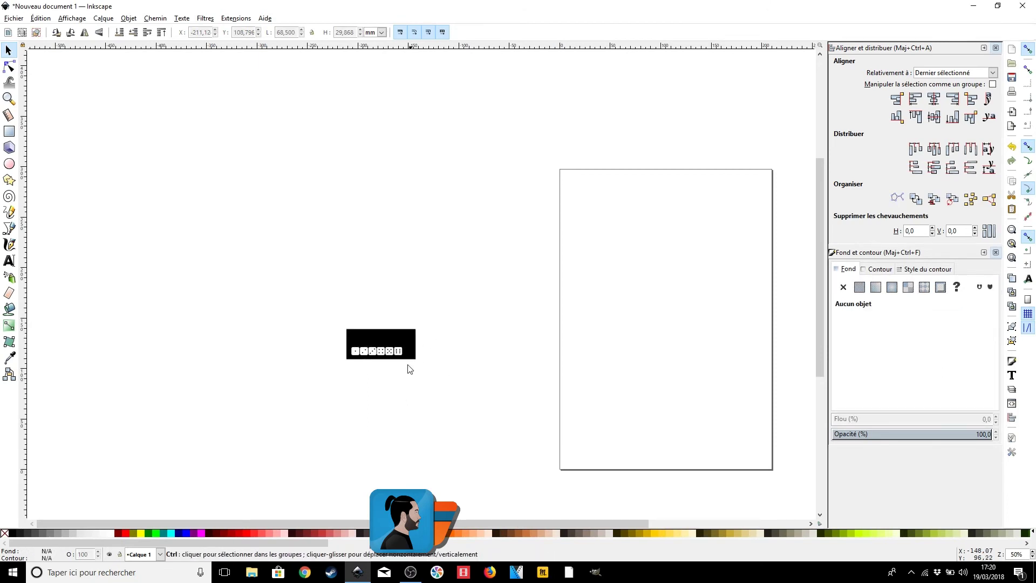
# - Group the first die face with its single central dot, and clear the selection
pyautogui.keyDown('ctrl'); pyautogui.scroll(5, 416, 356); pyautogui.keyUp('ctrl')
pyautogui.scroll(-6, 717, 284)
pyautogui.keyDown('ctrl'); pyautogui.scroll(1, 300, 492); pyautogui.keyUp('ctrl')
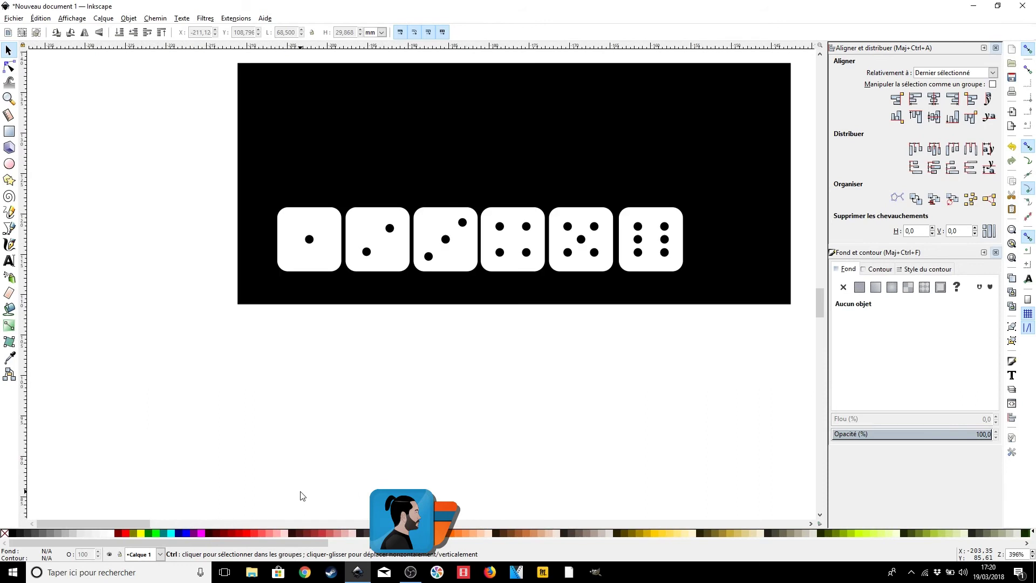
pyautogui.moveTo(257, 355); pyautogui.dragTo(345, 201)
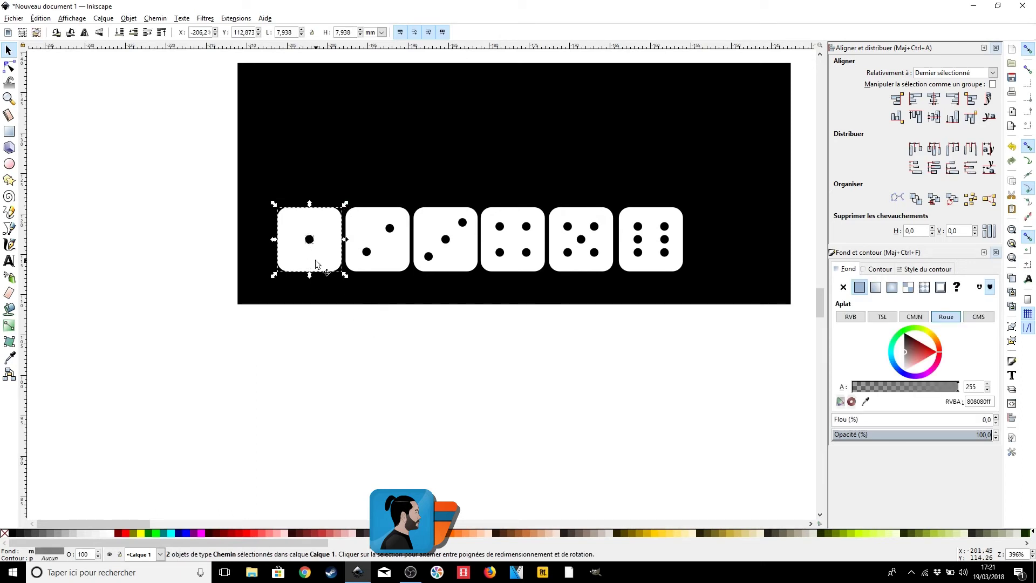
pyautogui.hotkey('ctrl', 'g')
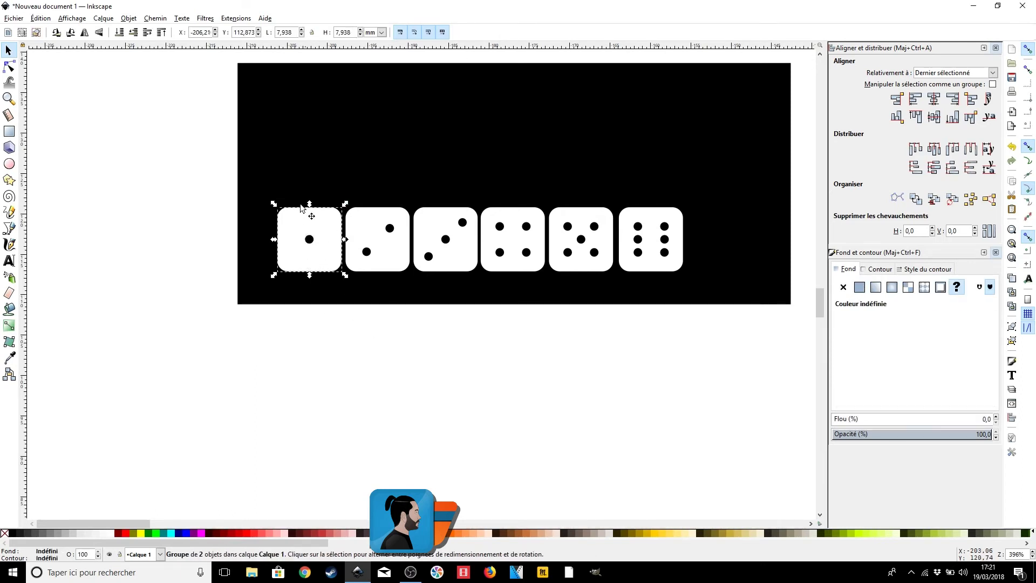
pyautogui.click(415, 338)
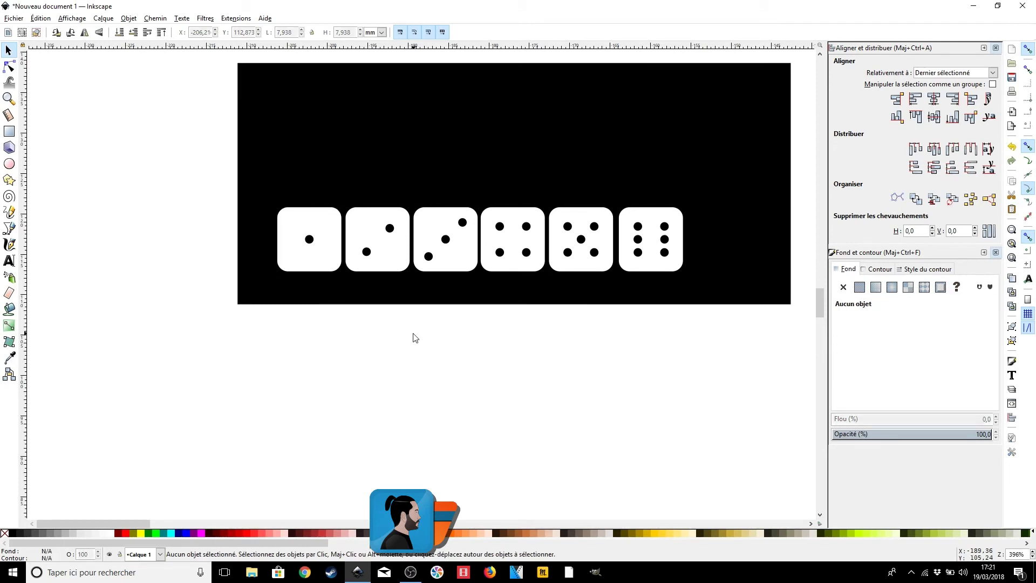
# - Group the second die face with its two dots, and the third face with its three dots
pyautogui.moveTo(344, 327); pyautogui.dragTo(413, 182)
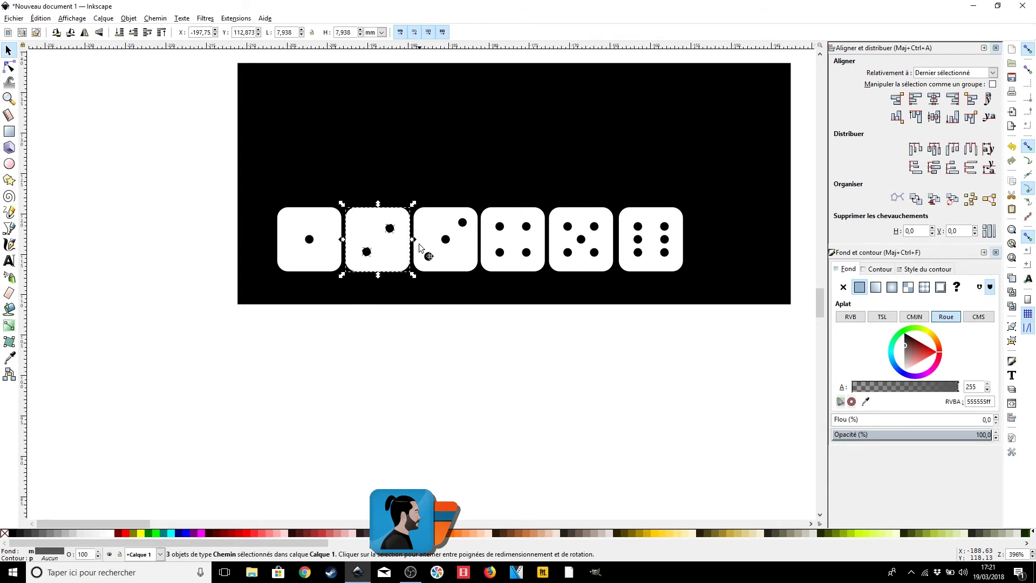
pyautogui.hotkey('ctrl', 'g')
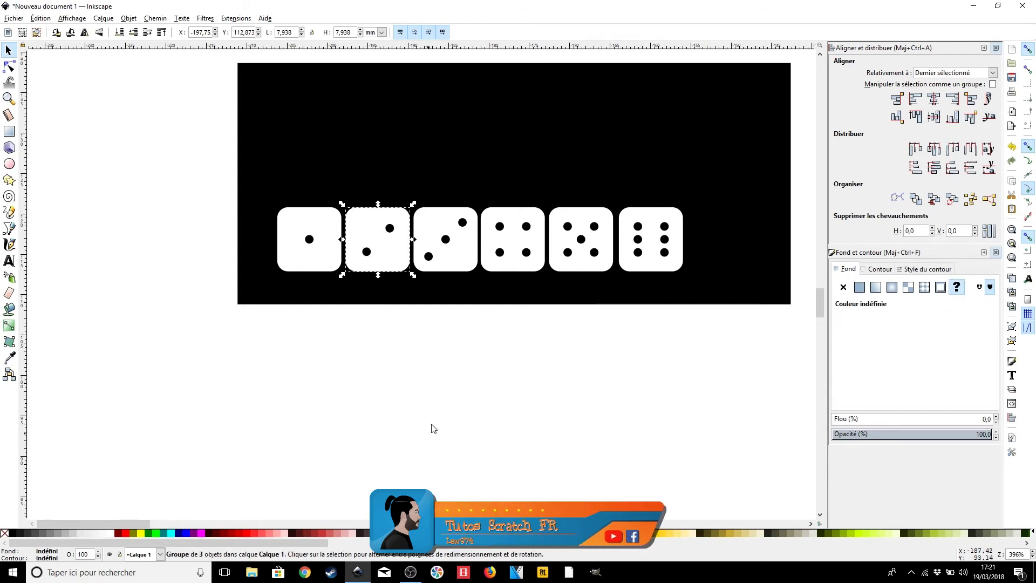
pyautogui.click(427, 343)
pyautogui.moveTo(411, 325); pyautogui.dragTo(480, 195)
pyautogui.hotkey('ctrl', 'g')
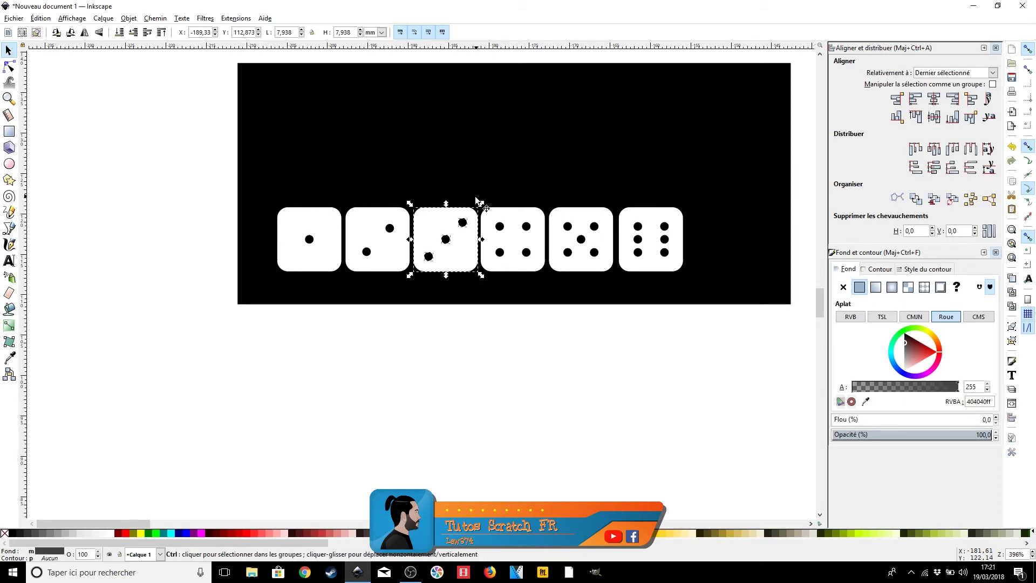
pyautogui.click(490, 336)
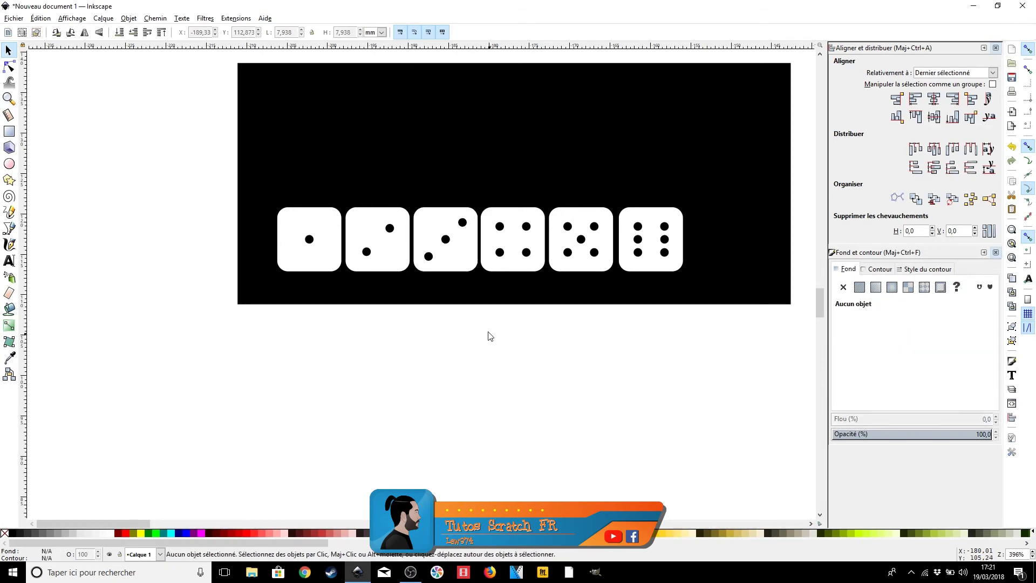
# - Select the fourth die face together with its four dots, and clear the selection
pyautogui.moveTo(482, 322); pyautogui.dragTo(540, 199)
pyautogui.click(557, 371)
pyautogui.moveTo(549, 323); pyautogui.dragTo(476, 185)
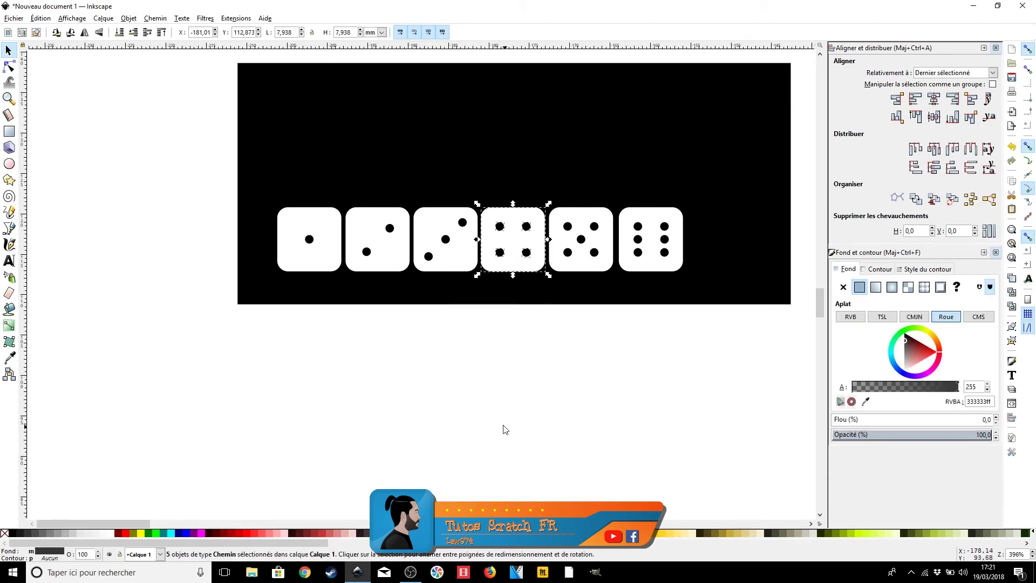
pyautogui.click(581, 413)
# - Group the fifth die face with its five dots
pyautogui.moveTo(543, 326); pyautogui.dragTo(621, 174)
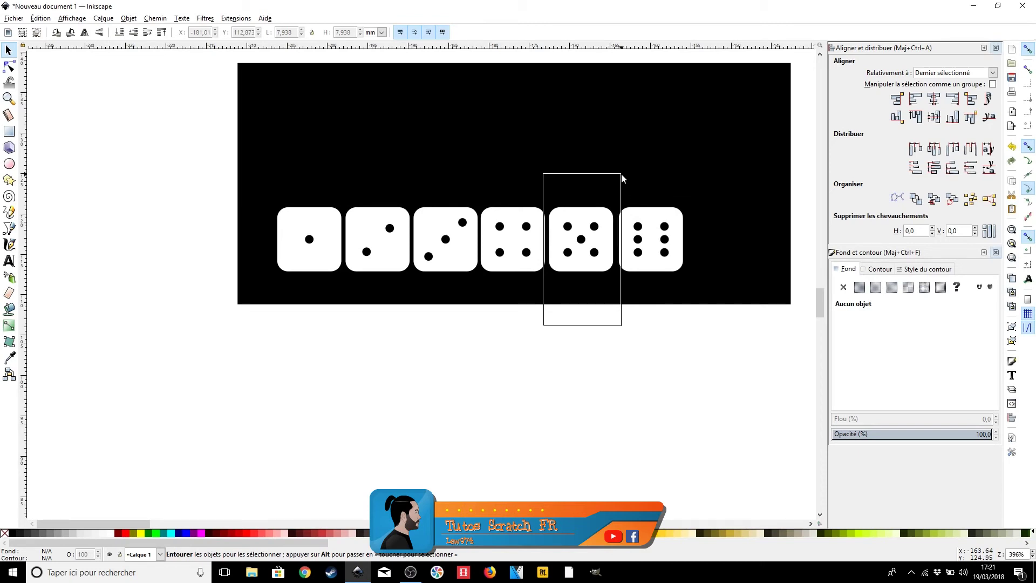
pyautogui.moveTo(621, 174)
pyautogui.mouseDown()
pyautogui.moveTo(628, 166)
pyautogui.moveTo(626, 234)
pyautogui.moveTo(620, 164)
pyautogui.moveTo(631, 175)
pyautogui.mouseUp()
pyautogui.moveTo(631, 174); pyautogui.dragTo(631, 175)
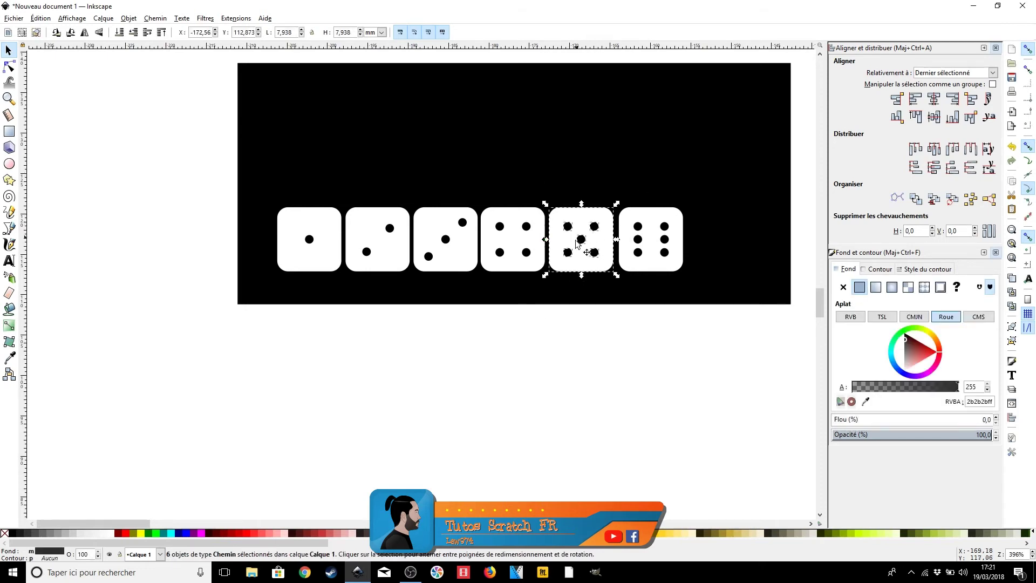
pyautogui.press('ctrl')
pyautogui.hotkey('ctrl', 'g')
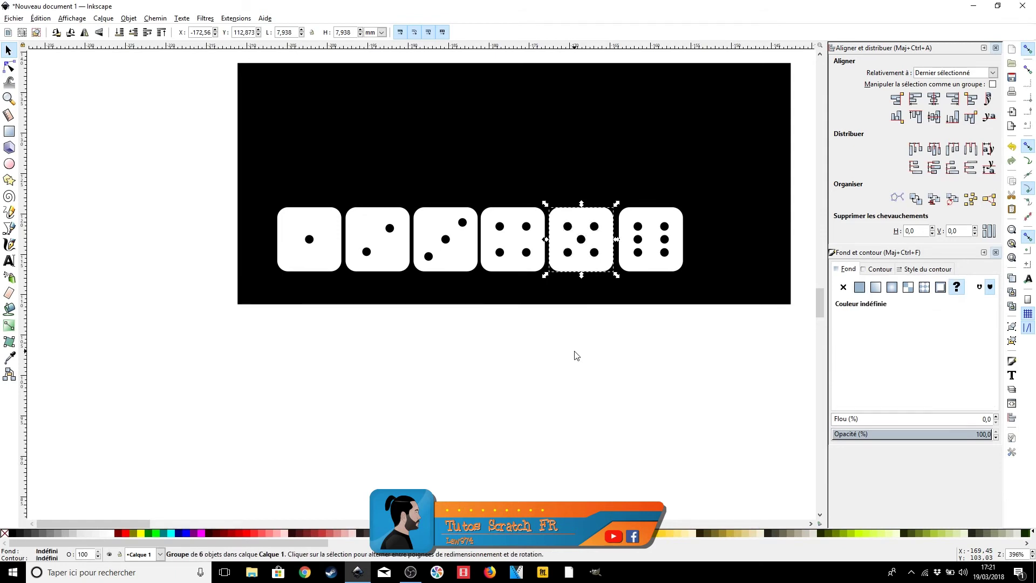
# - Group the sixth die face with its six dots, and clear the selection
pyautogui.click(672, 414)
pyautogui.moveTo(711, 357)
pyautogui.mouseDown()
pyautogui.moveTo(616, 180)
pyautogui.moveTo(541, 175)
pyautogui.mouseUp()
pyautogui.moveTo(738, 370); pyautogui.dragTo(572, 186)
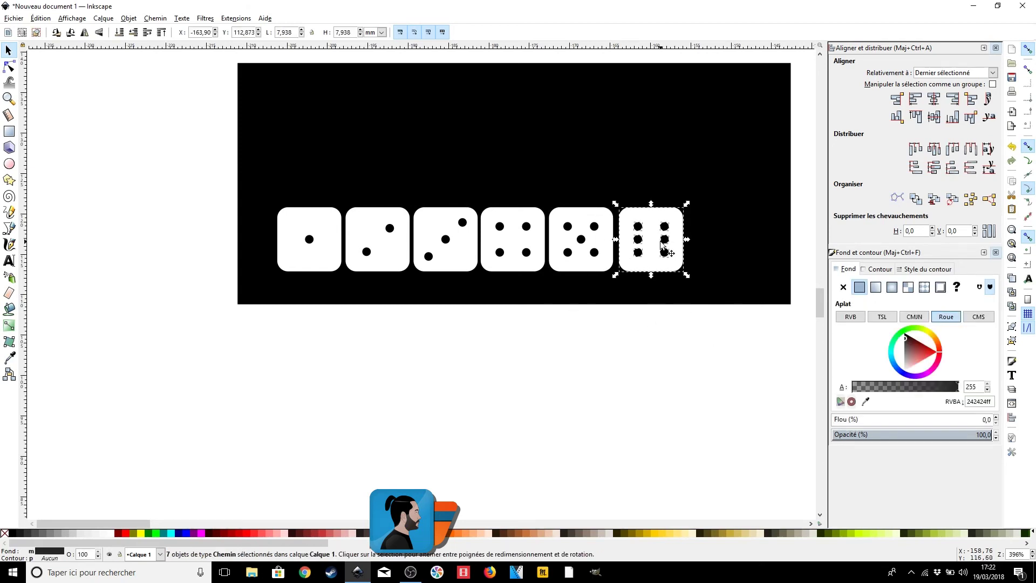
pyautogui.click(627, 338)
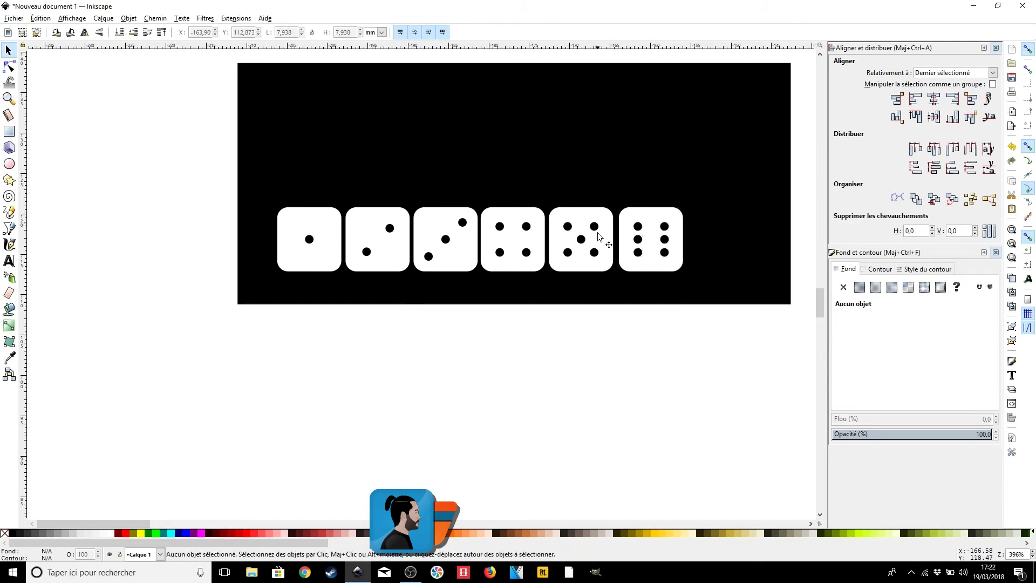
pyautogui.moveTo(541, 316); pyautogui.dragTo(653, 195)
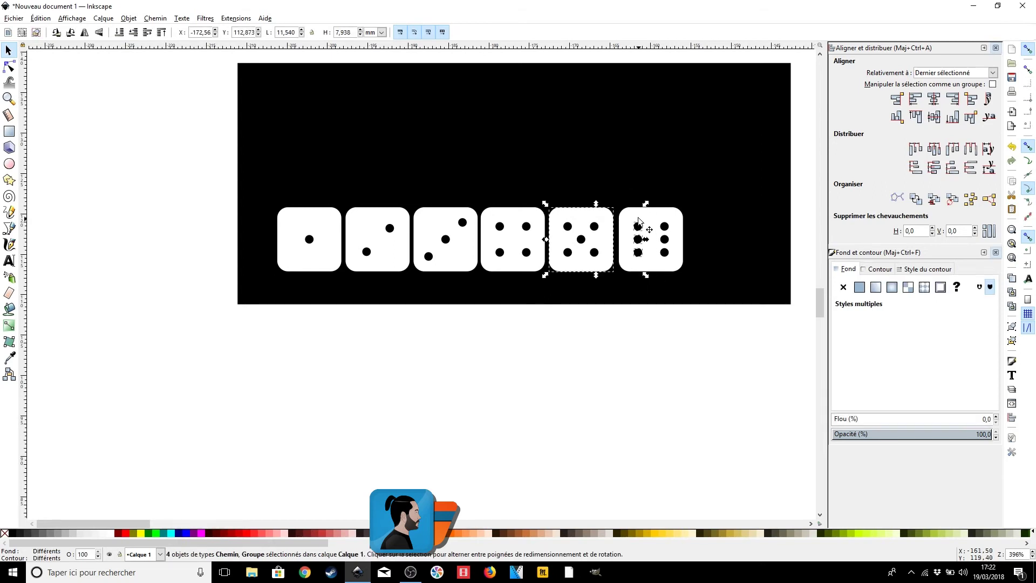
pyautogui.click(710, 323)
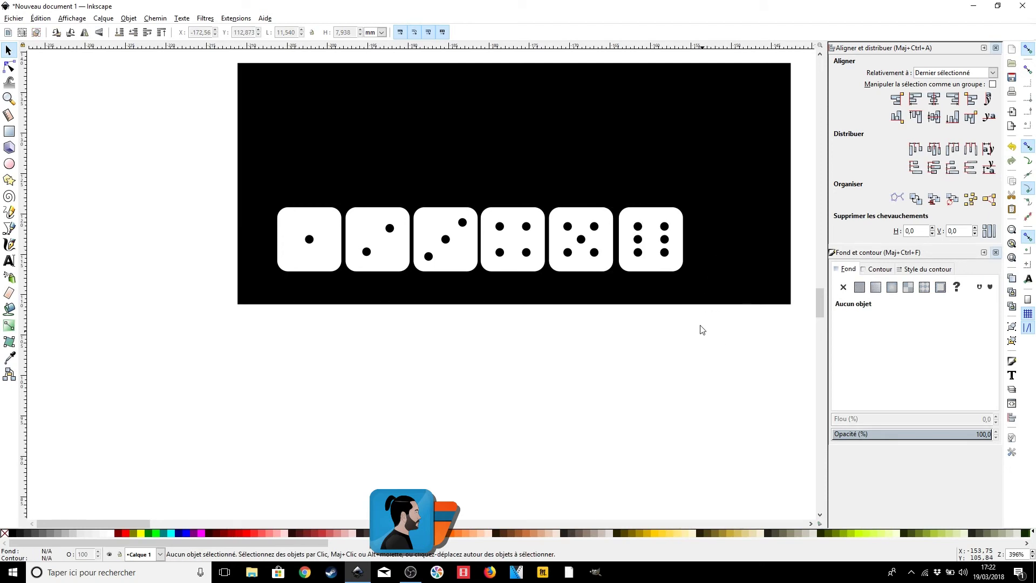
pyautogui.moveTo(700, 324); pyautogui.dragTo(617, 152)
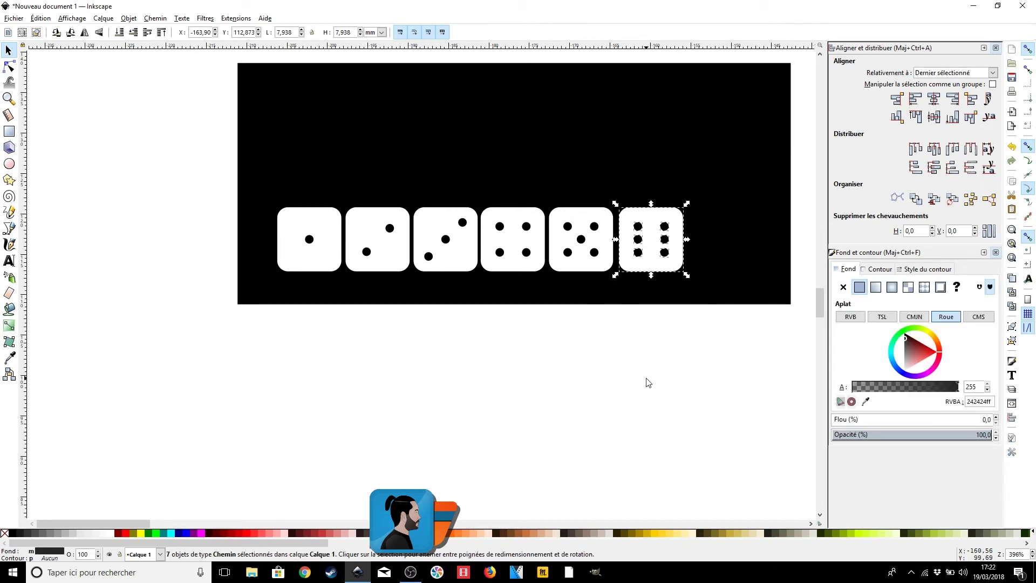
pyautogui.hotkey('ctrl', 'g')
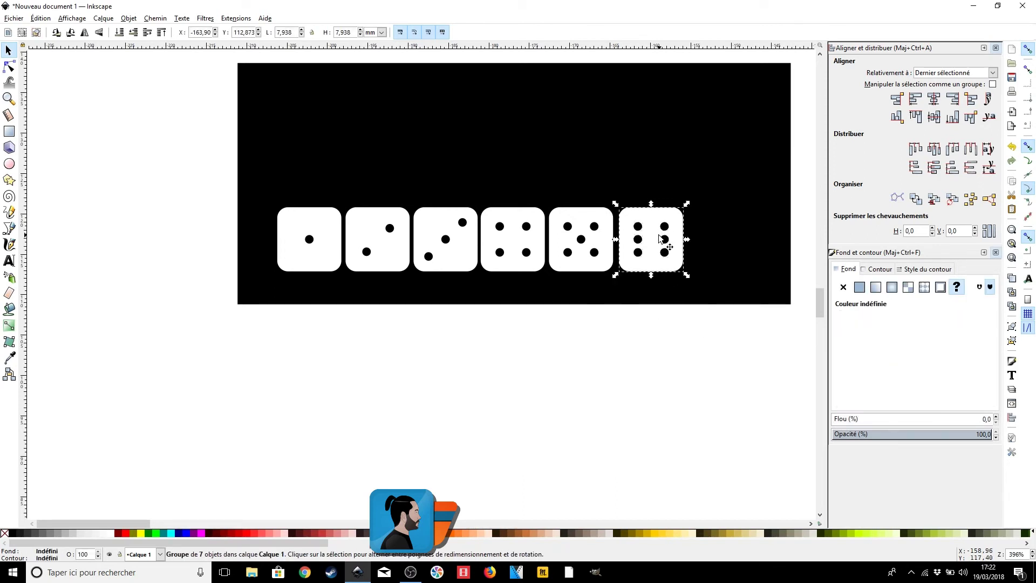
pyautogui.click(675, 420)
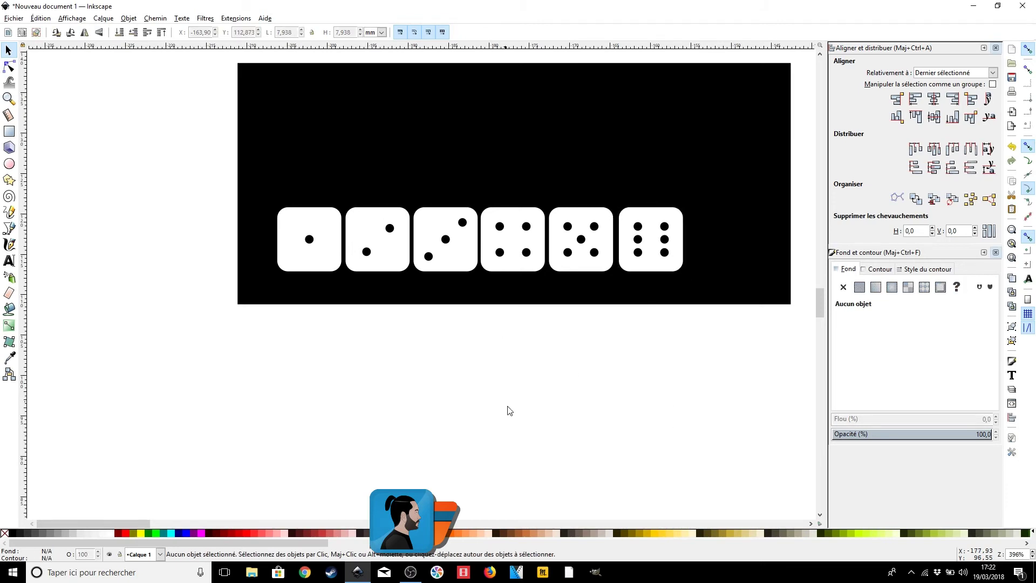
# - Open a second, blank Inkscape window and tile it side by side with the die-face drawing
pyautogui.scroll(-2, 511, 411)
pyautogui.scroll(4, 513, 416)
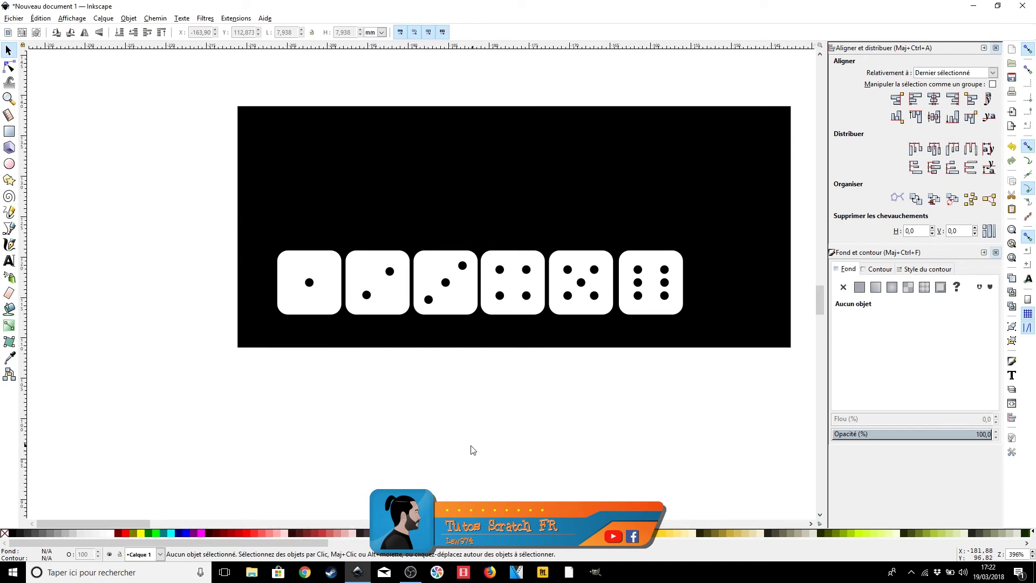
pyautogui.rightClick(359, 577)
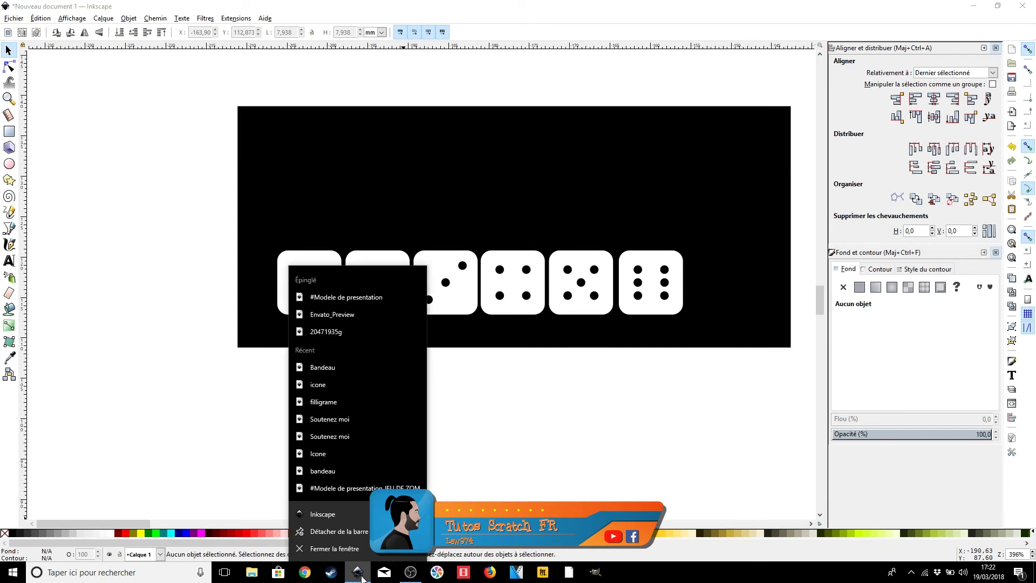
pyautogui.click(335, 514)
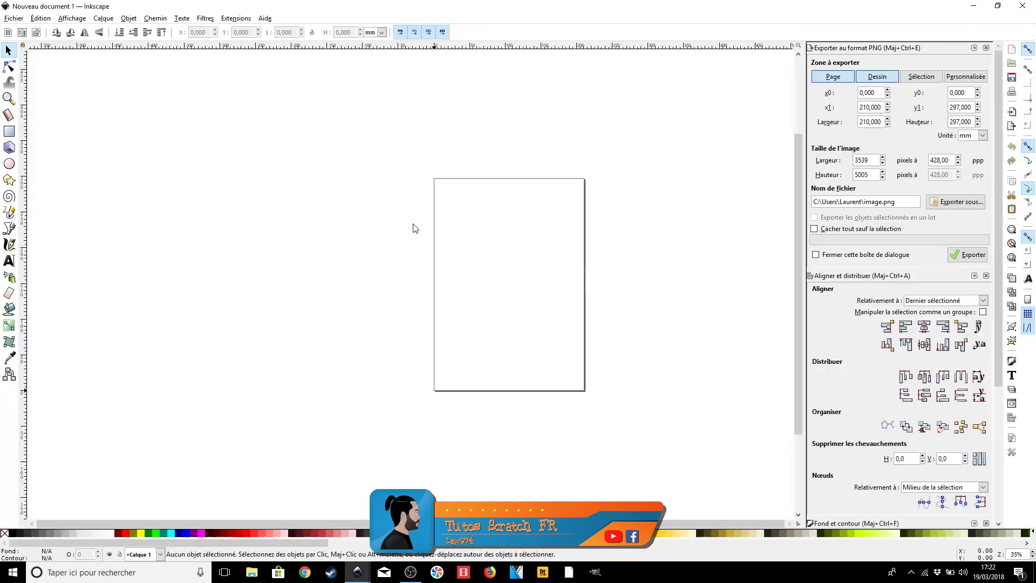
pyautogui.moveTo(426, 7); pyautogui.dragTo(1035, 238)
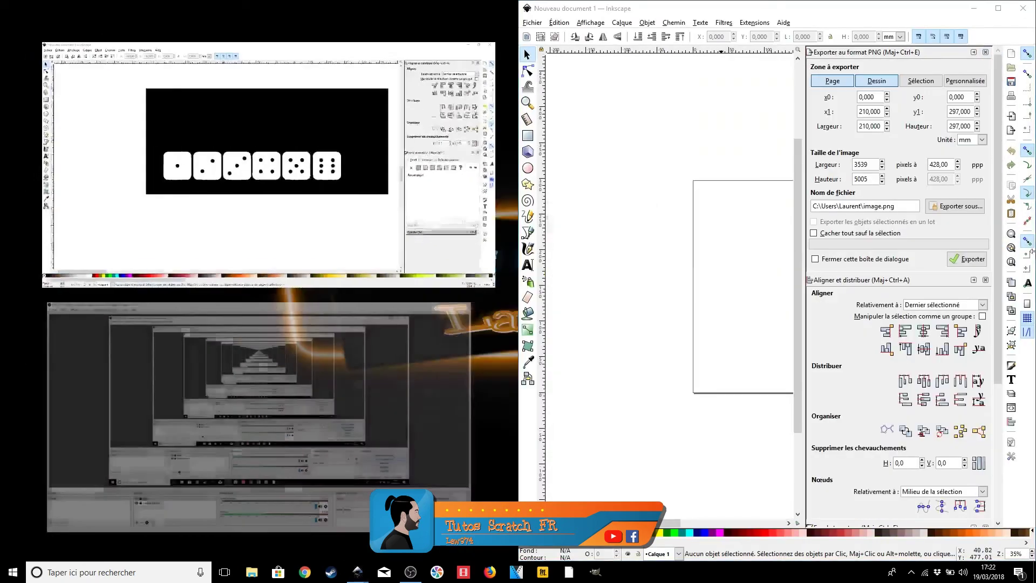
pyautogui.click(302, 195)
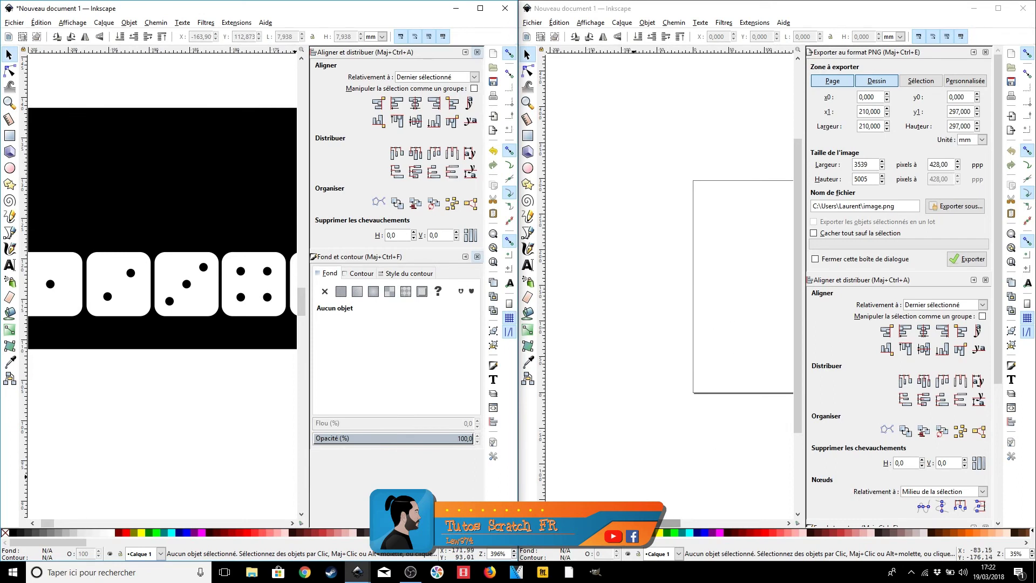
# - Copy the grouped one-dot die face from the drawing and paste it into the blank document
pyautogui.click(659, 524)
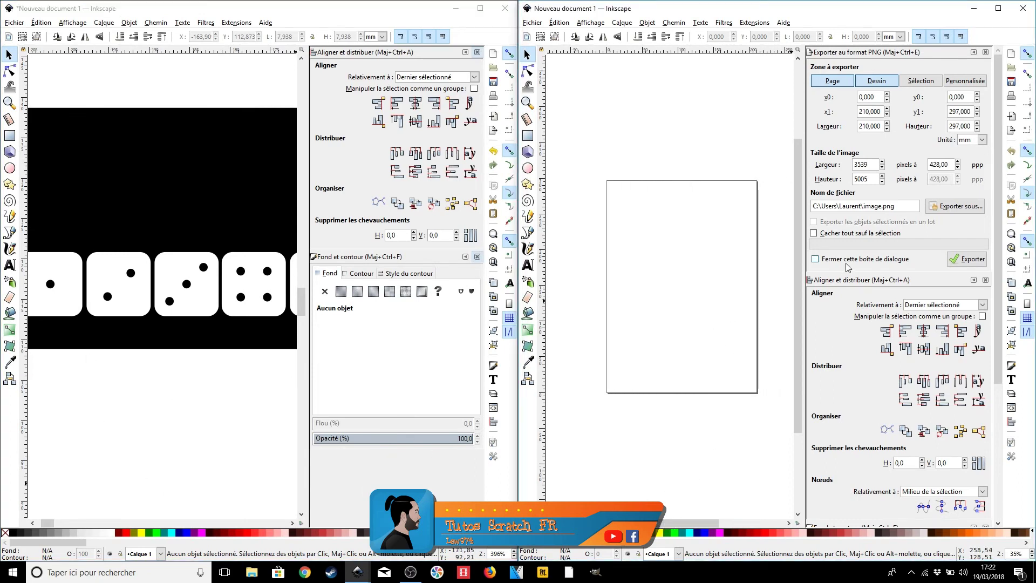
pyautogui.scroll(3, 717, 256)
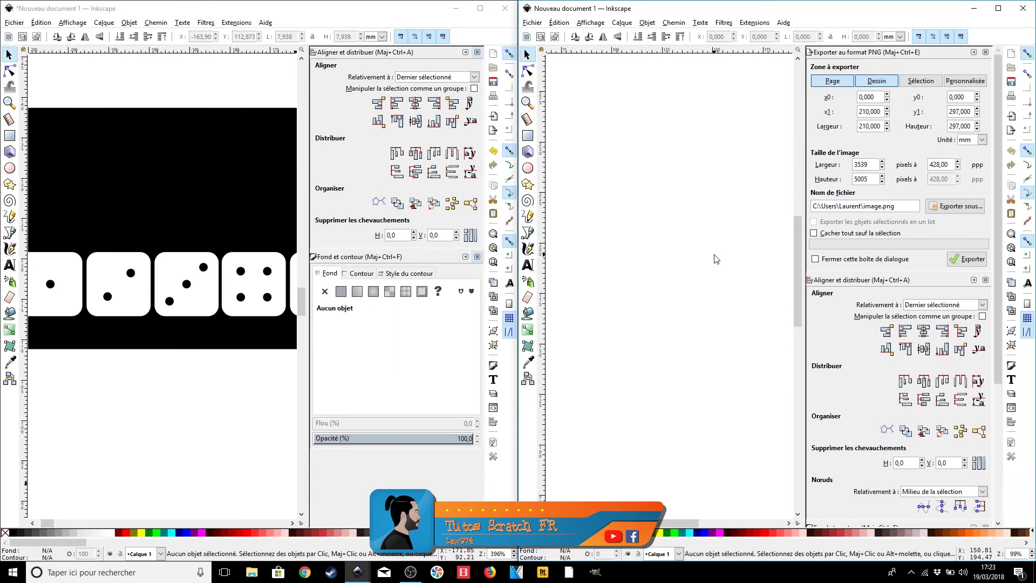
pyautogui.click(57, 287)
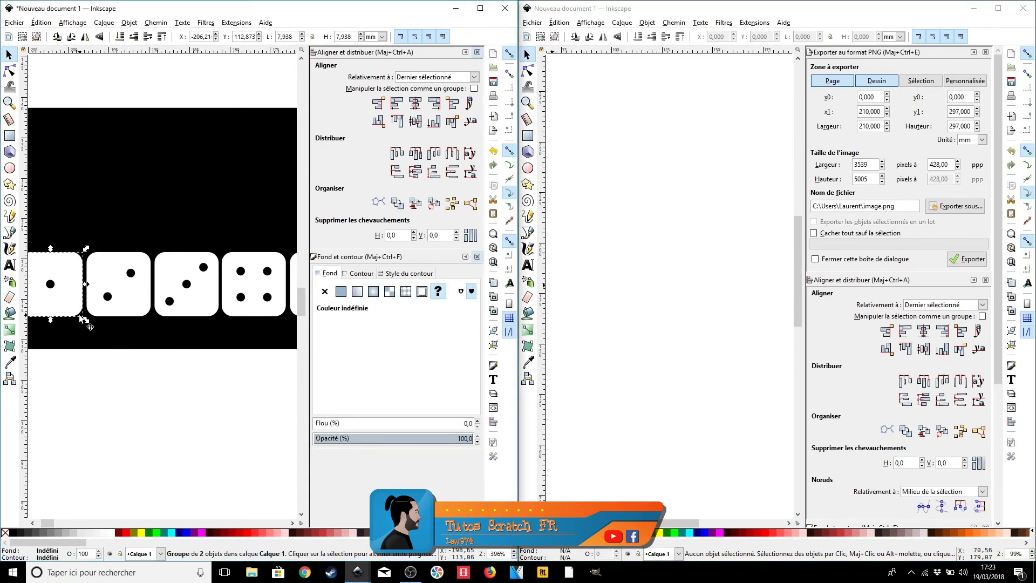
pyautogui.rightClick(658, 288)
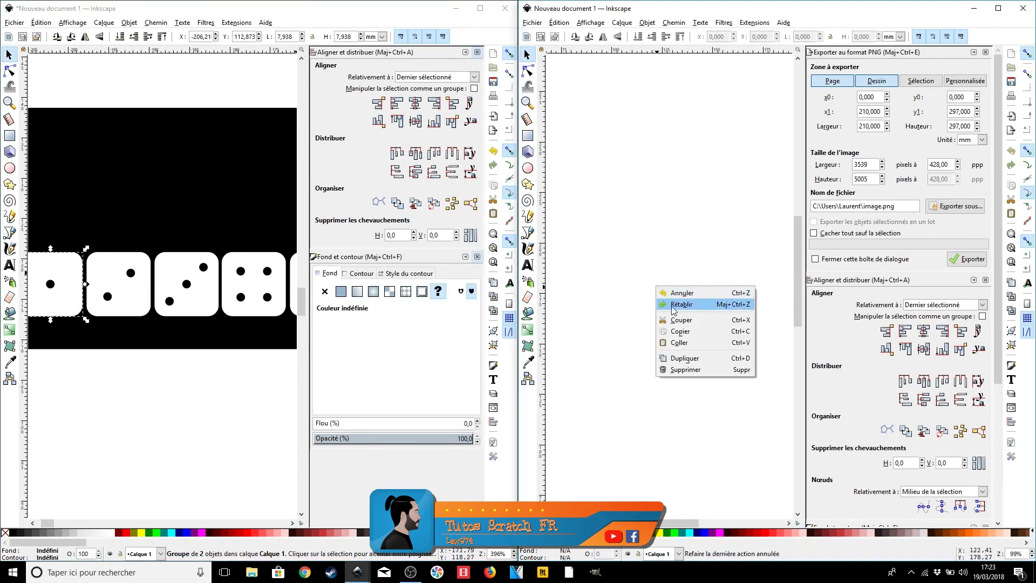
pyautogui.click(691, 343)
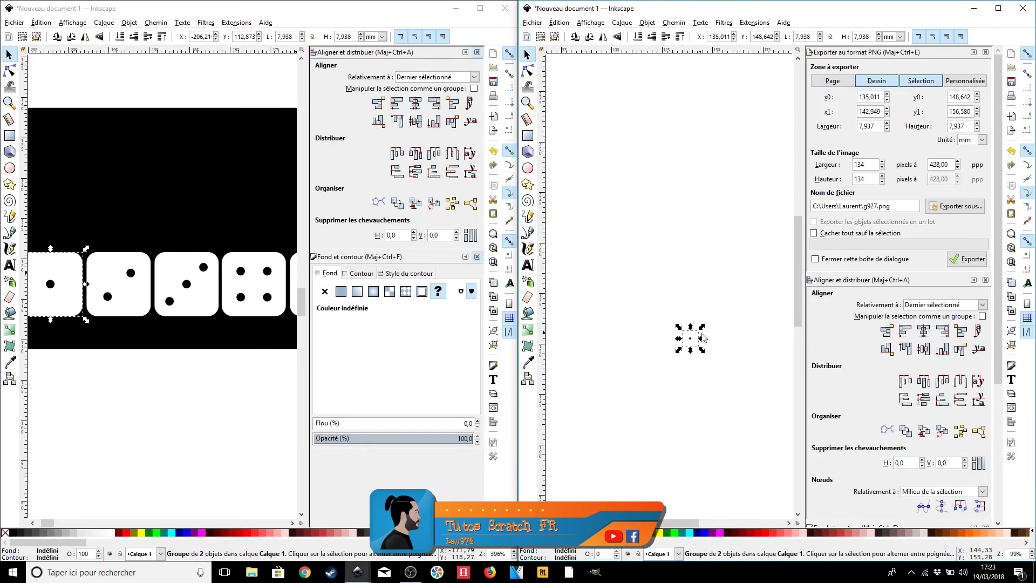
# - Resize the new document's page to fit the pasted one-dot face, with all margins at 0
pyautogui.click(534, 22)
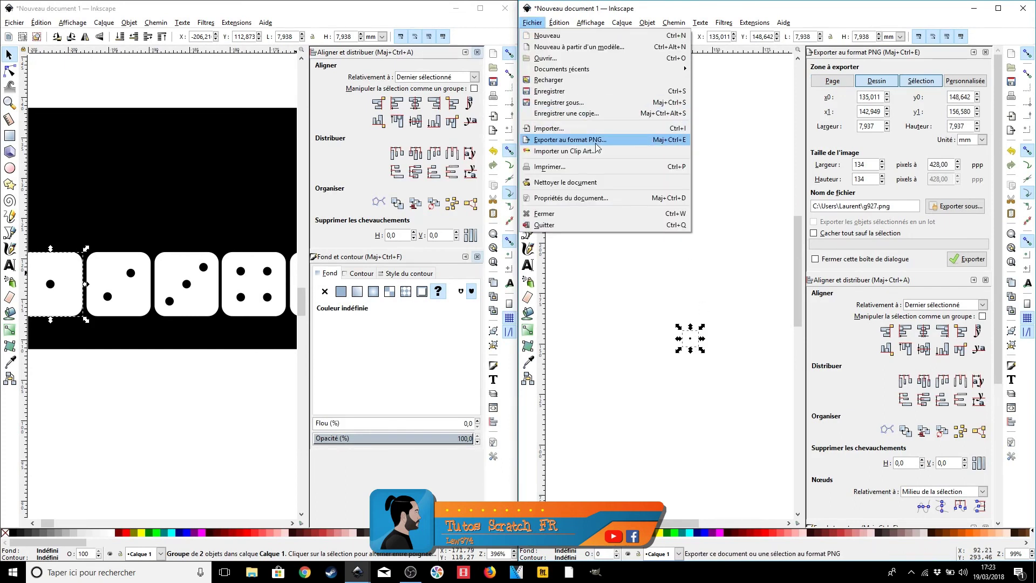
pyautogui.click(578, 200)
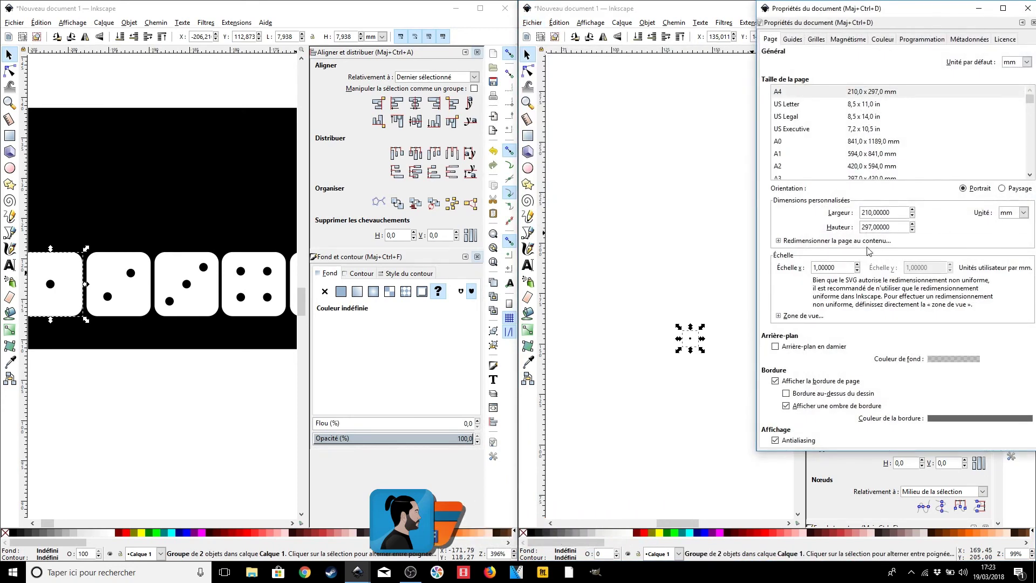
pyautogui.click(779, 242)
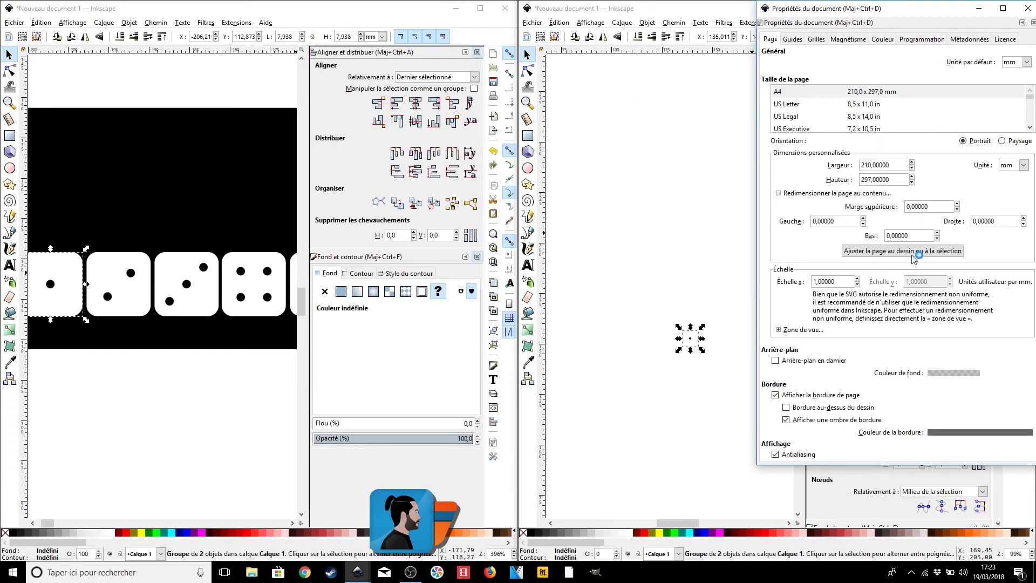
pyautogui.click(942, 253)
pyautogui.click(714, 378)
pyautogui.scroll(5, 712, 339)
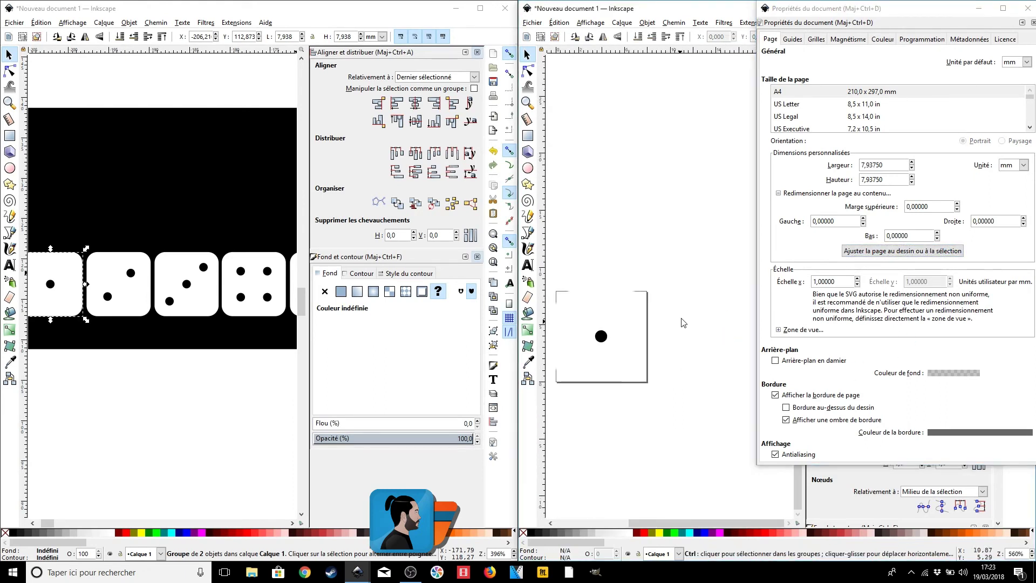
pyautogui.scroll(-2, 675, 331)
pyautogui.moveTo(676, 372); pyautogui.dragTo(715, 354)
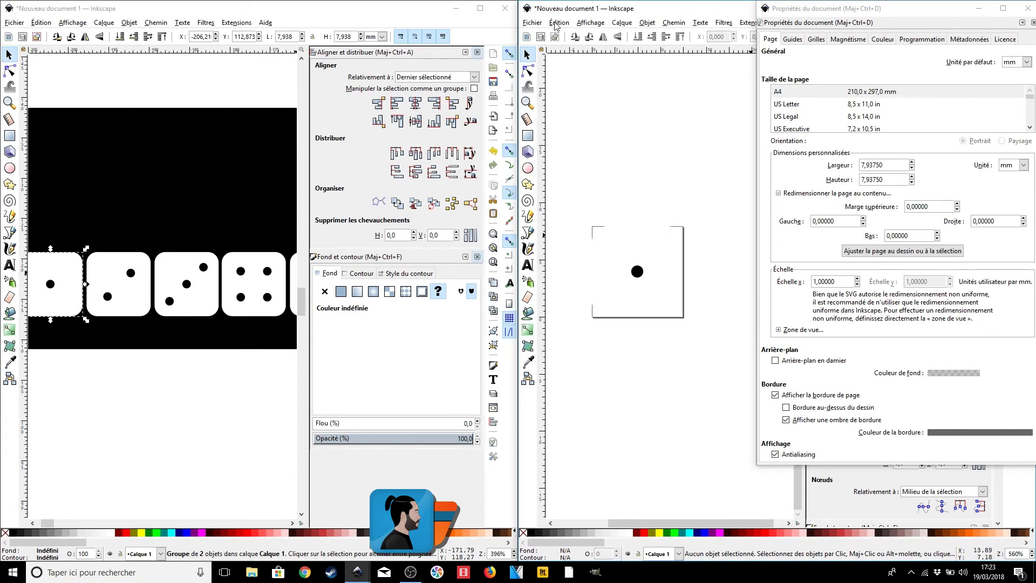
# - Save the one-dot face document as Inkscape SVG file 1 in a new desktop folder named Dé
pyautogui.click(532, 23)
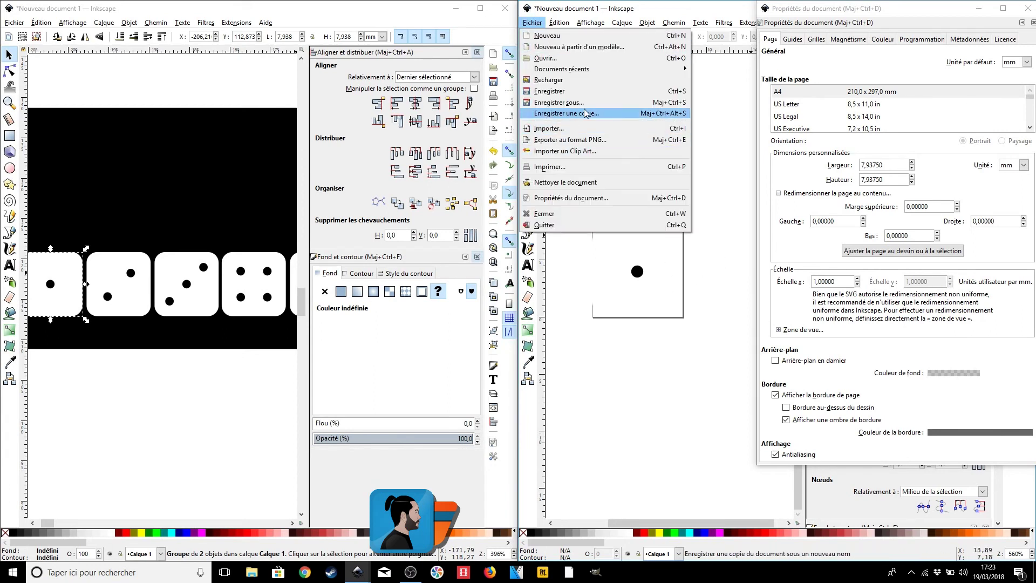
pyautogui.click(560, 102)
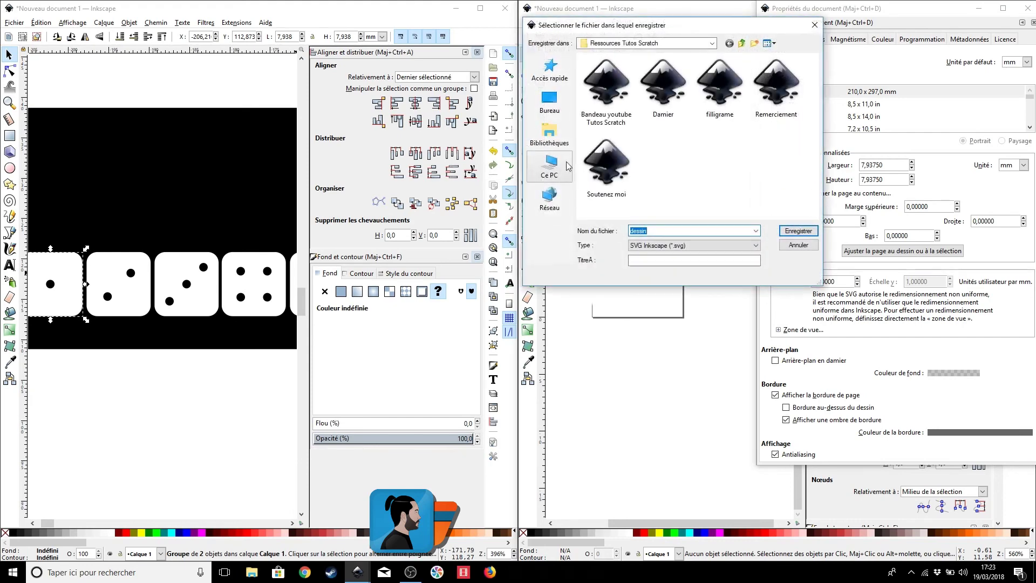
pyautogui.click(549, 102)
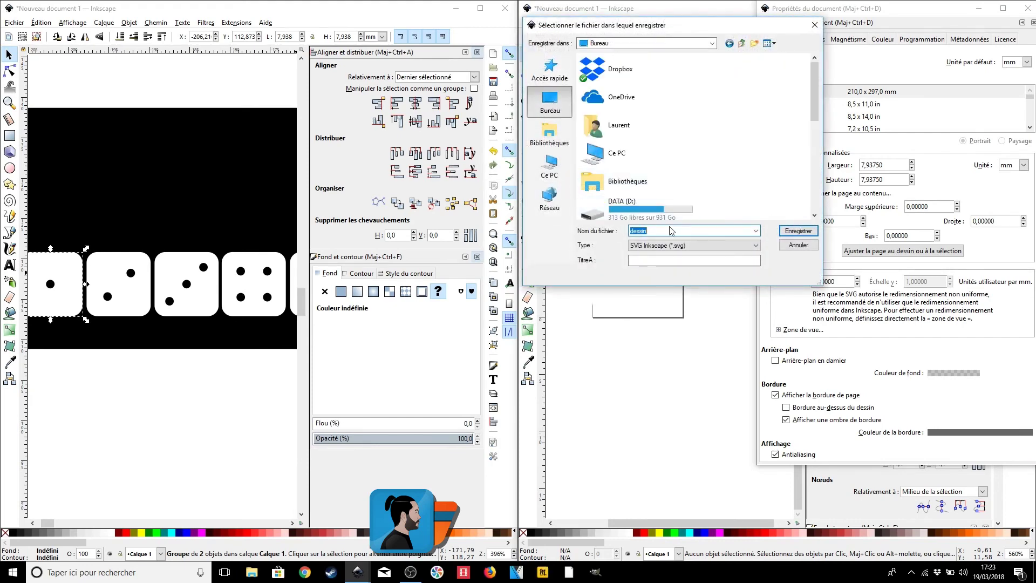
pyautogui.click(756, 45)
pyautogui.write('Dé')
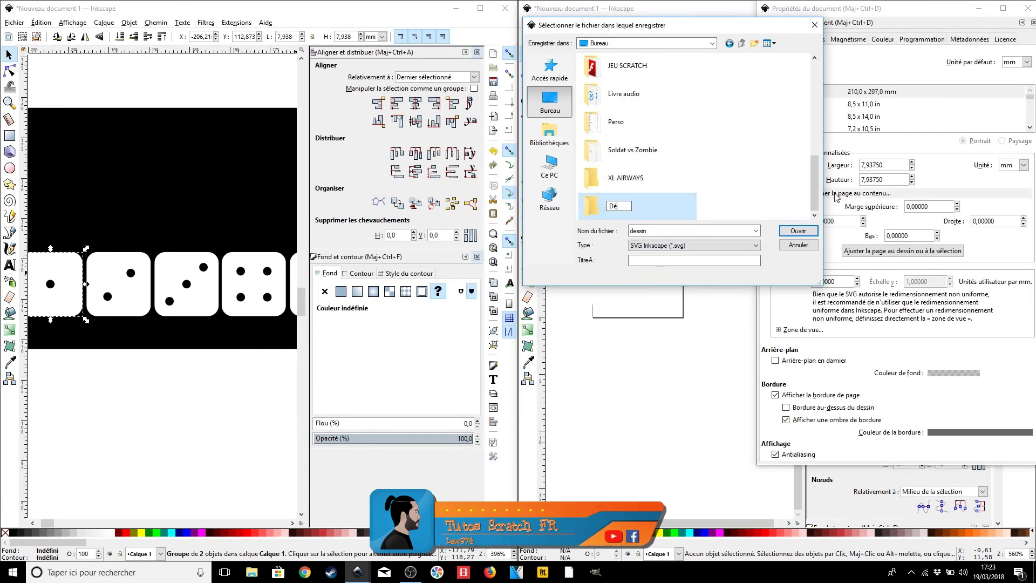
pyautogui.click(597, 210)
pyautogui.doubleClick(597, 210)
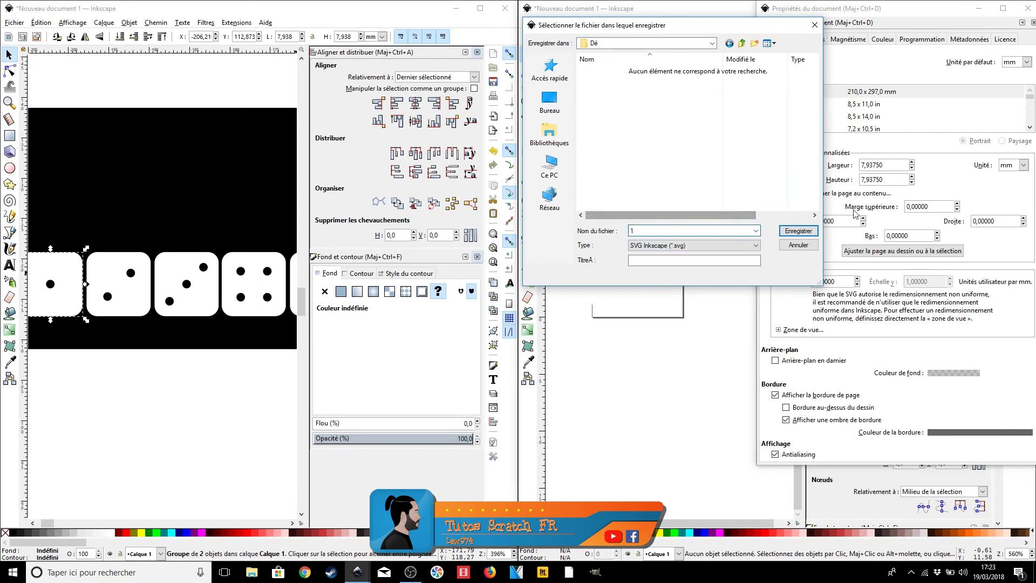
pyautogui.click(799, 232)
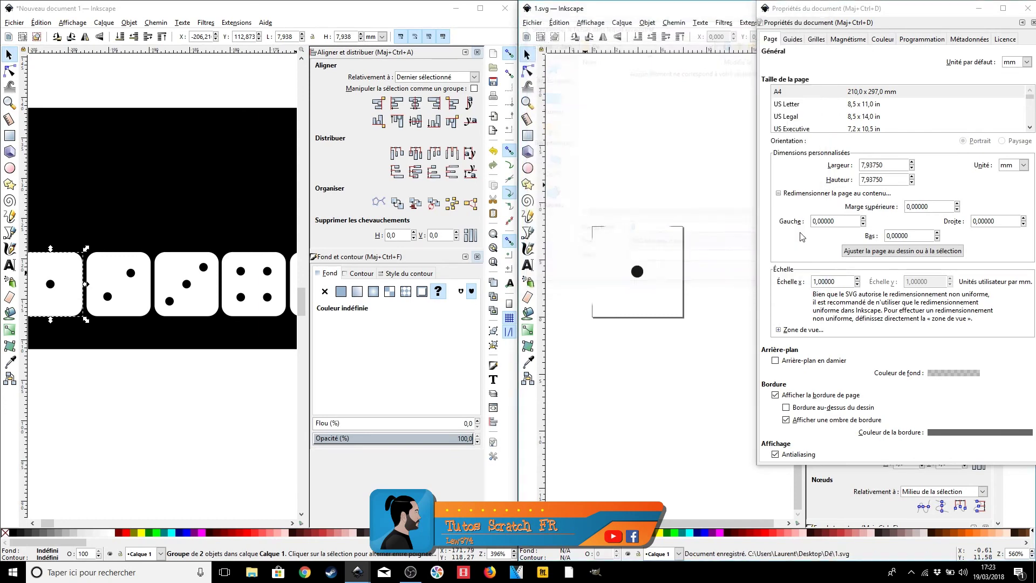
# - Replace the one-dot face in 1.svg with a copy of the two-dot face, and fit the page to it
pyautogui.click(658, 290)
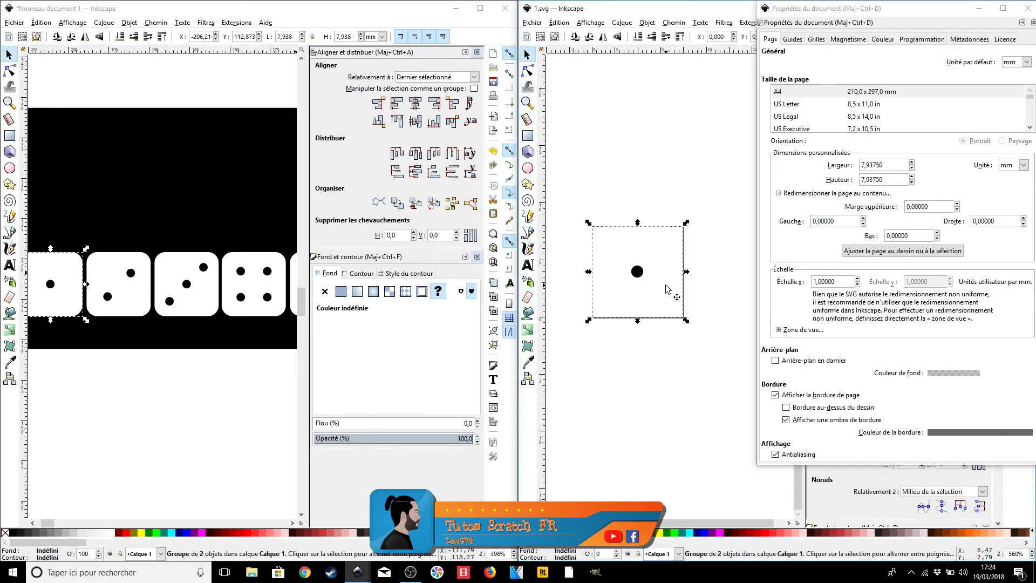
pyautogui.press('Delete')
pyautogui.click(123, 304)
pyautogui.hotkey('ctrl', 'c')
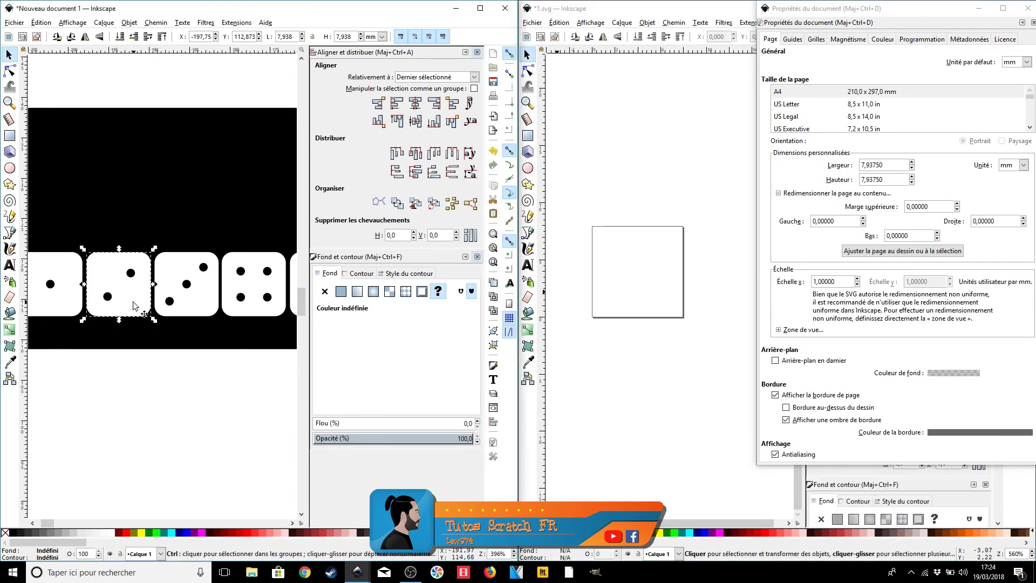
pyautogui.click(660, 281)
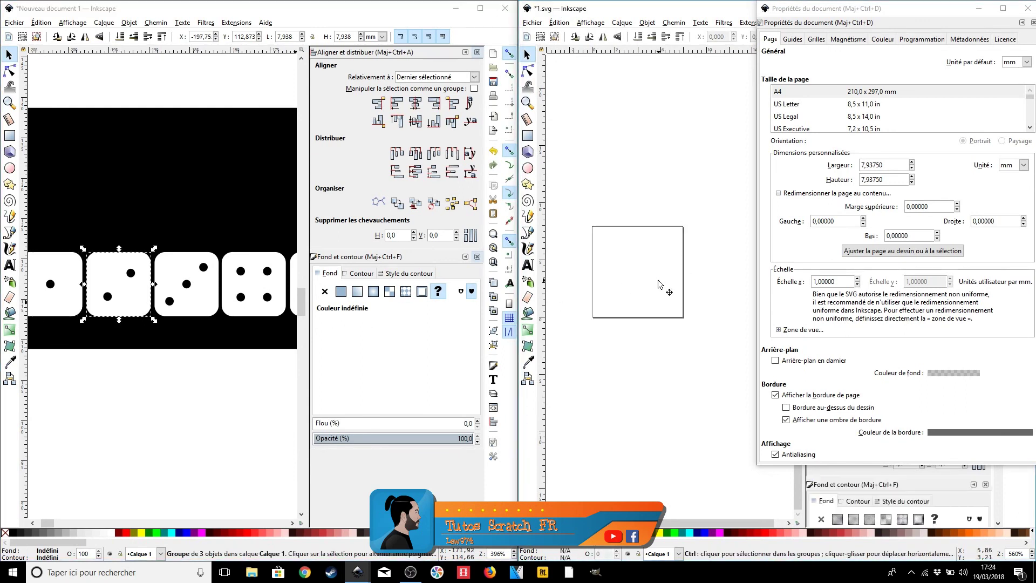
pyautogui.hotkey('ctrl', 'v')
pyautogui.moveTo(659, 294)
pyautogui.mouseDown()
pyautogui.moveTo(687, 231)
pyautogui.moveTo(652, 273)
pyautogui.moveTo(656, 294)
pyautogui.moveTo(670, 297)
pyautogui.mouseUp()
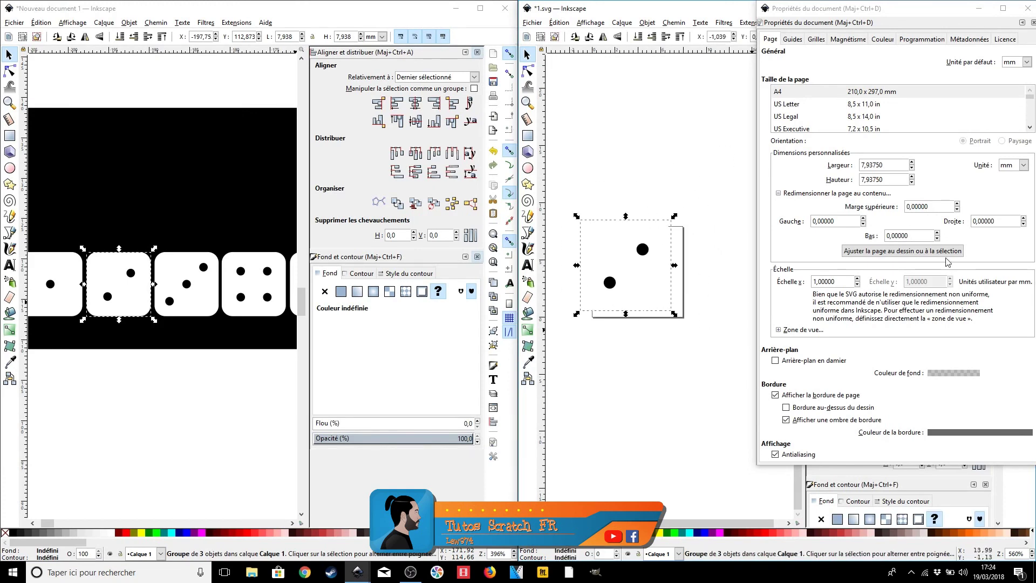
pyautogui.click(877, 252)
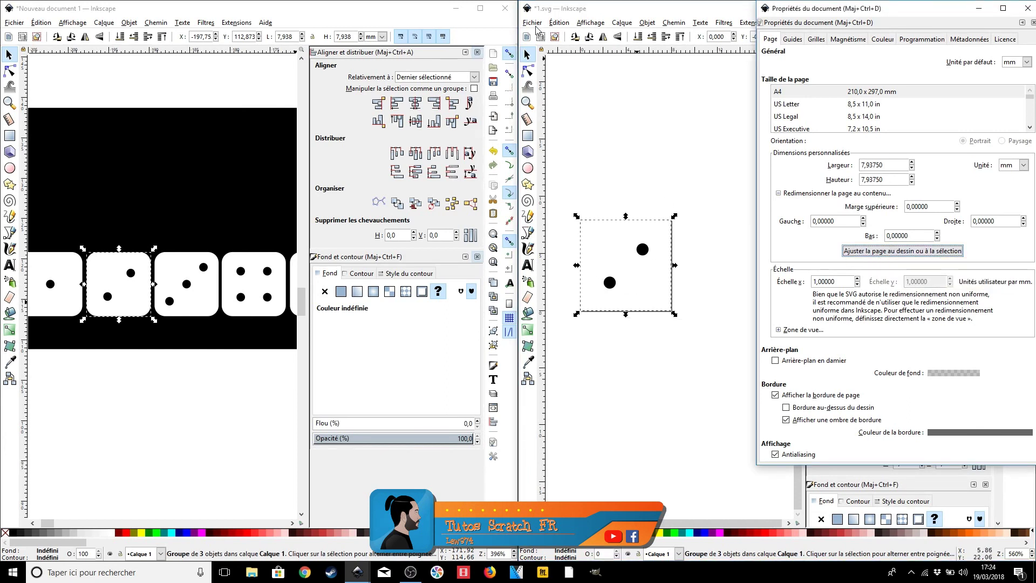
# - Save the two-dot face document as a separate Inkscape SVG named 2 in the Dé folder
pyautogui.click(534, 24)
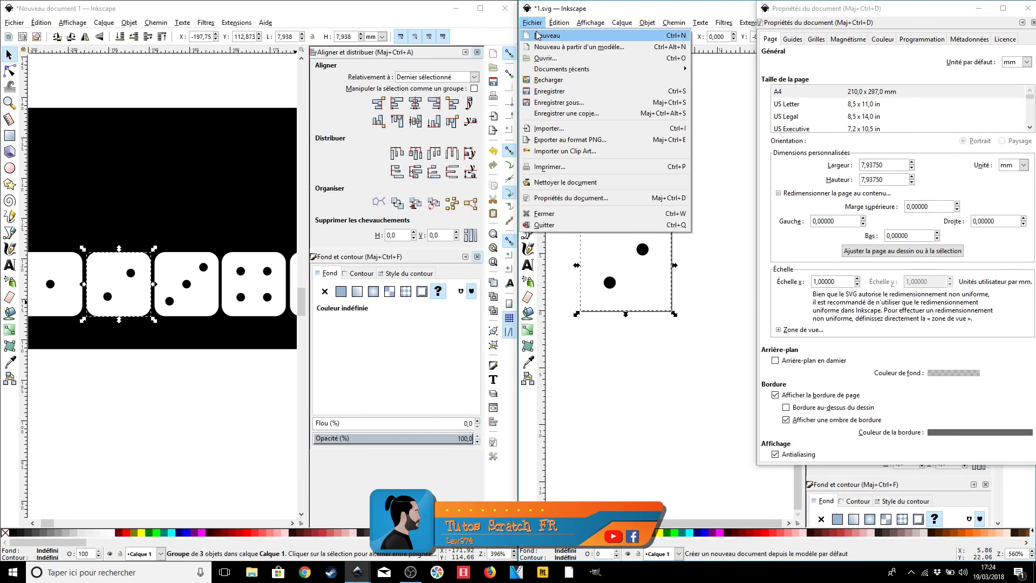
pyautogui.click(566, 105)
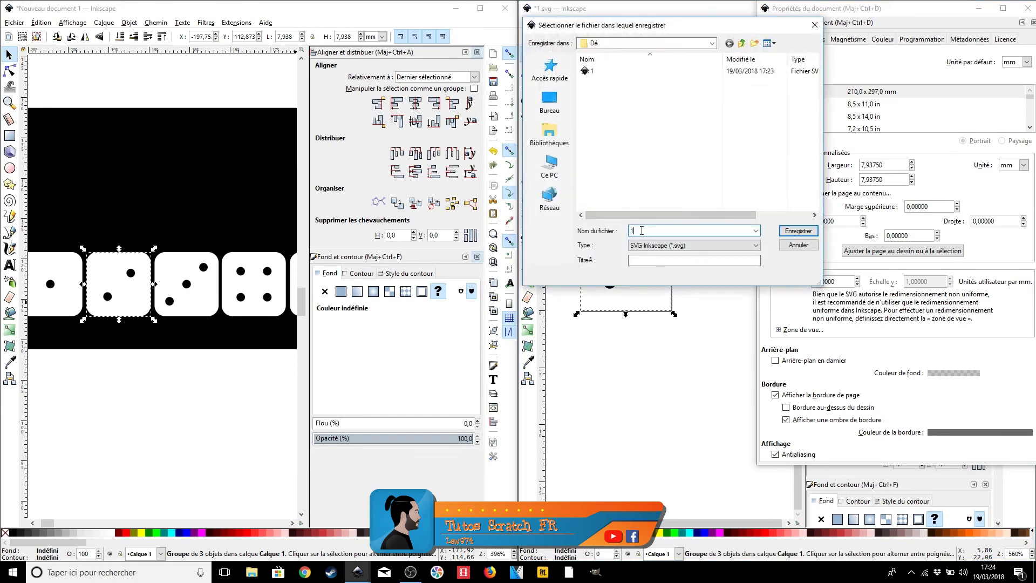
pyautogui.write('2')
pyautogui.click(807, 231)
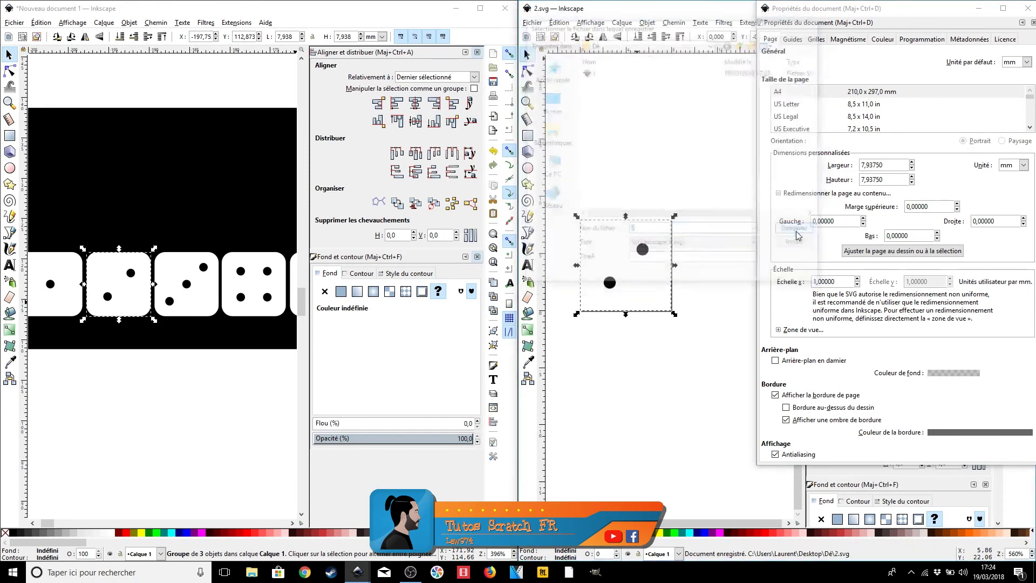
# - Replace the two-dot face in 2.svg with a copy of the three-dot face, and fit the page to it
pyautogui.click(198, 301)
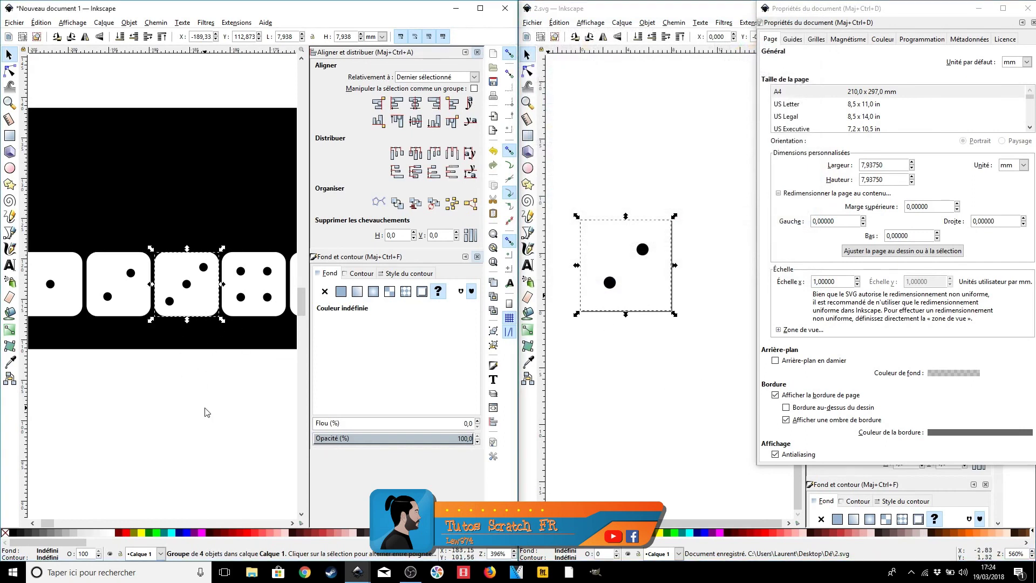
pyautogui.click(639, 280)
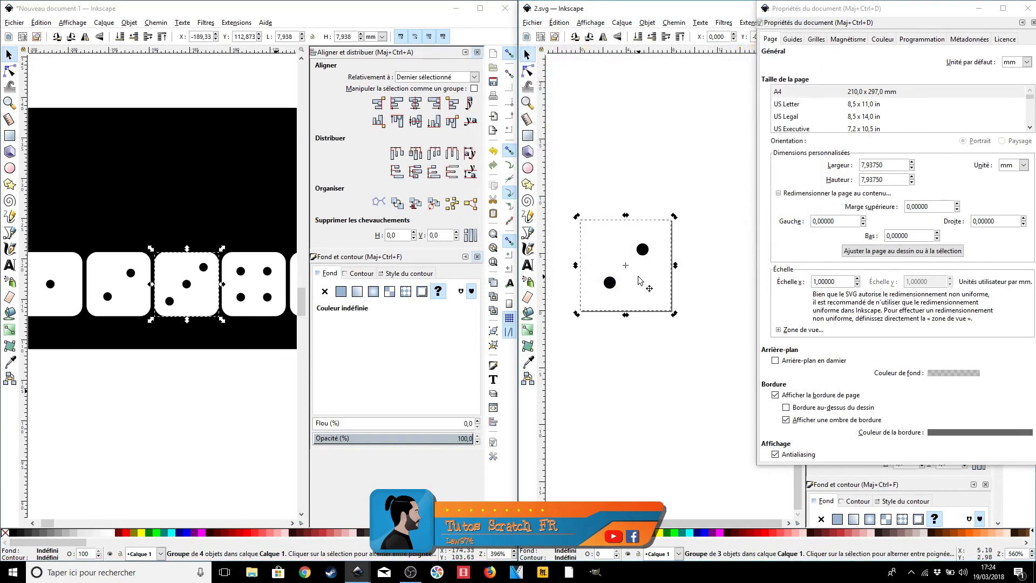
pyautogui.hotkey('ctrl', 'v')
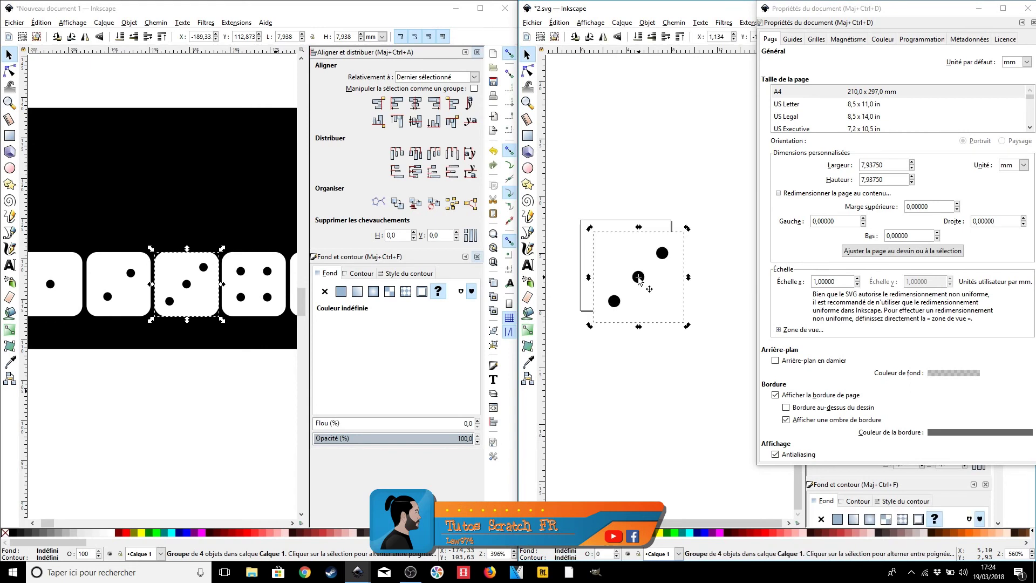
pyautogui.click(892, 248)
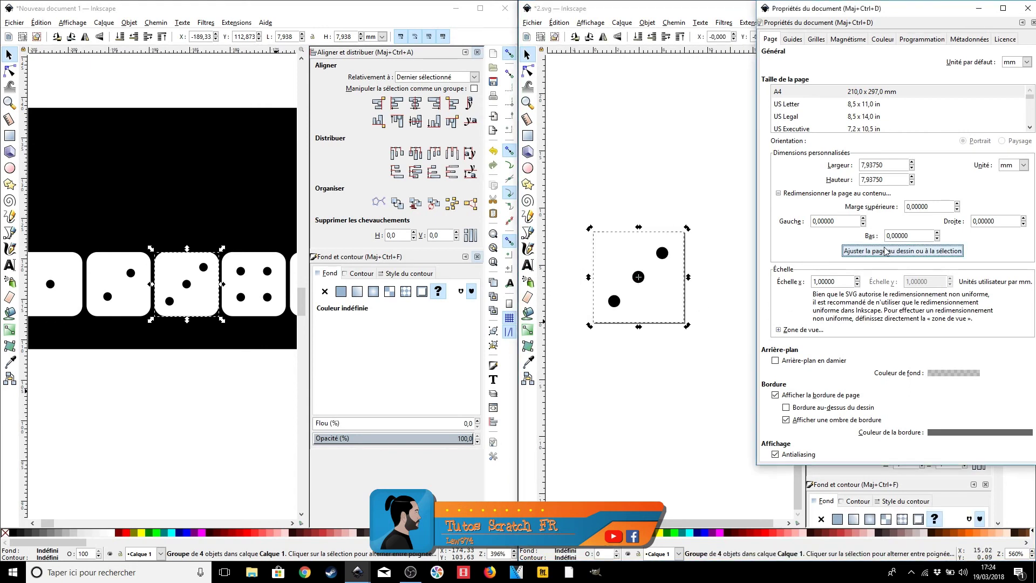
# - Save the three-dot face document as a separate Inkscape SVG named 3 in the Dé folder
pyautogui.click(532, 22)
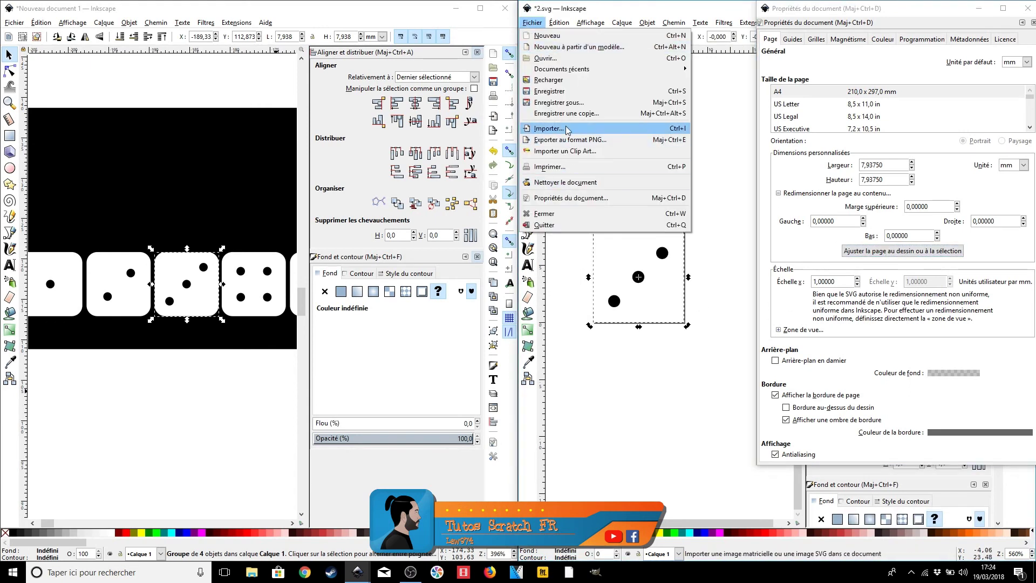
pyautogui.click(561, 102)
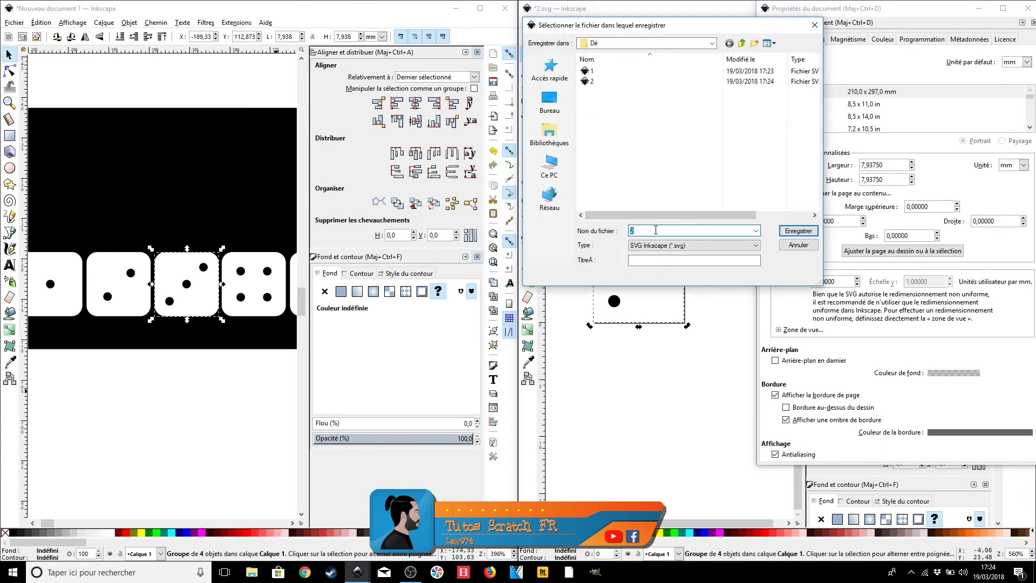
pyautogui.write('3')
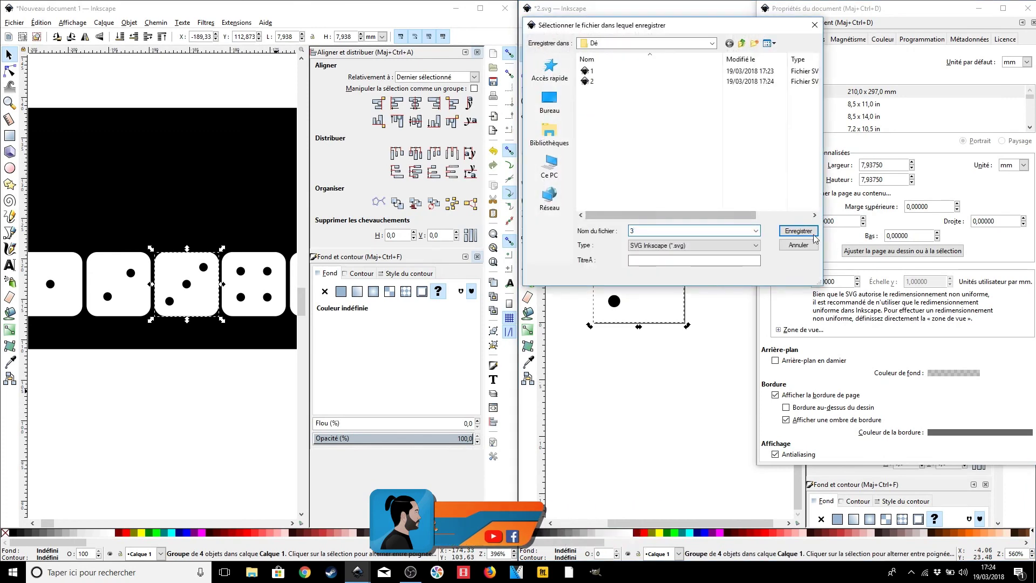
pyautogui.click(799, 230)
pyautogui.click(620, 371)
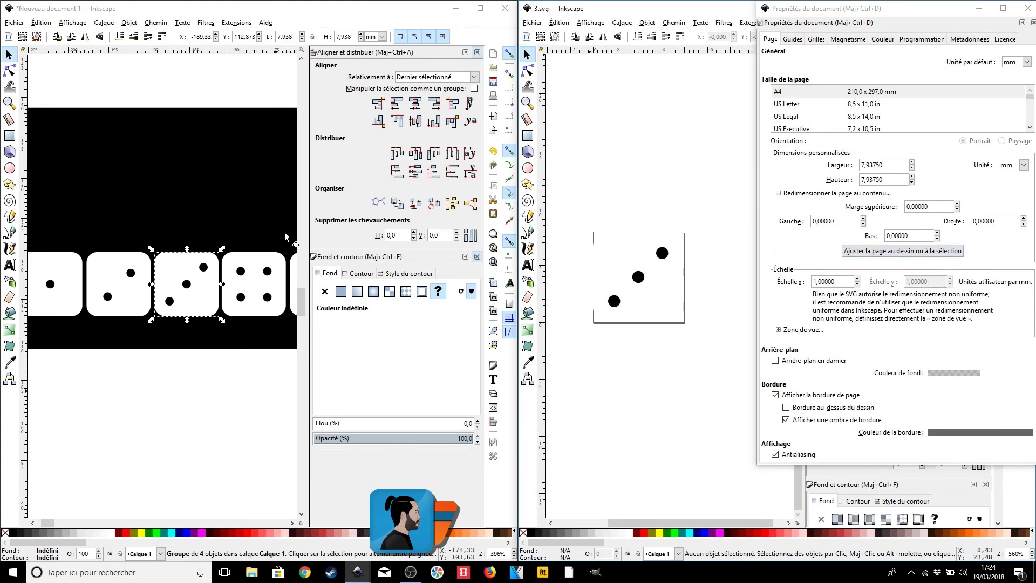
# - Replace the three-dot face in 3.svg with a copy of the four-dot face, and fit the page to it
pyautogui.click(258, 297)
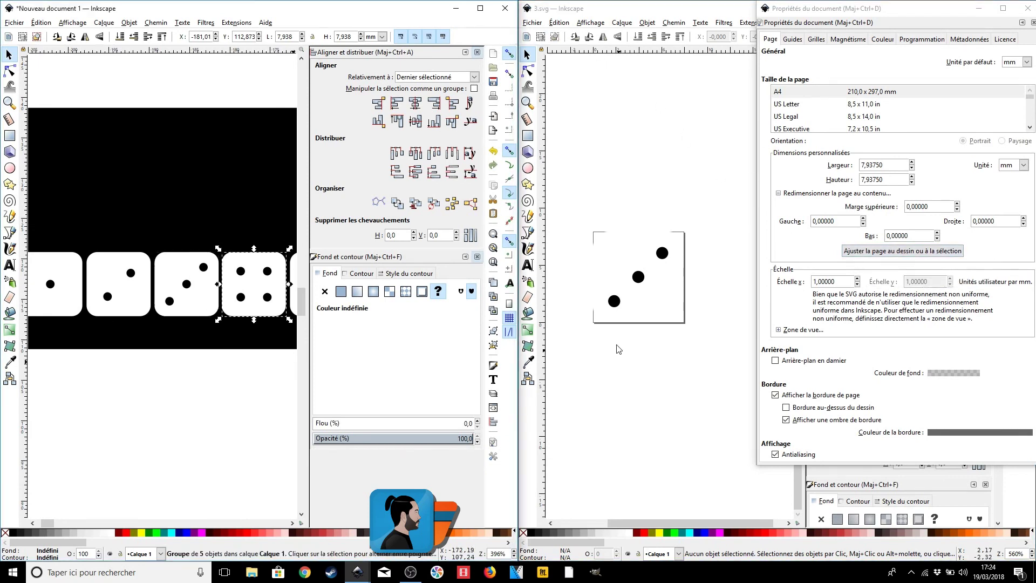
pyautogui.click(646, 294)
pyautogui.press('Delete')
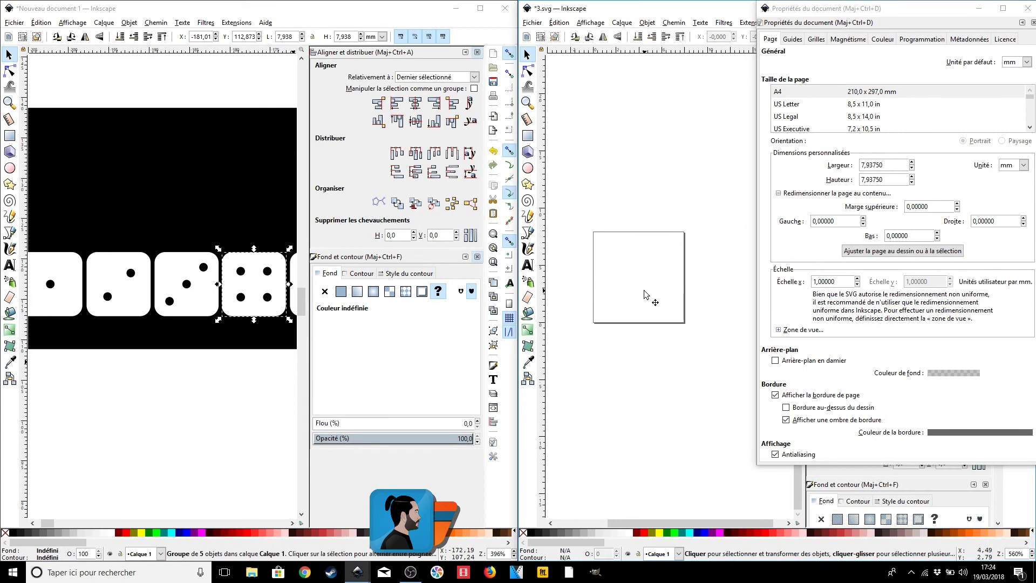
pyautogui.rightClick(610, 269)
pyautogui.click(631, 320)
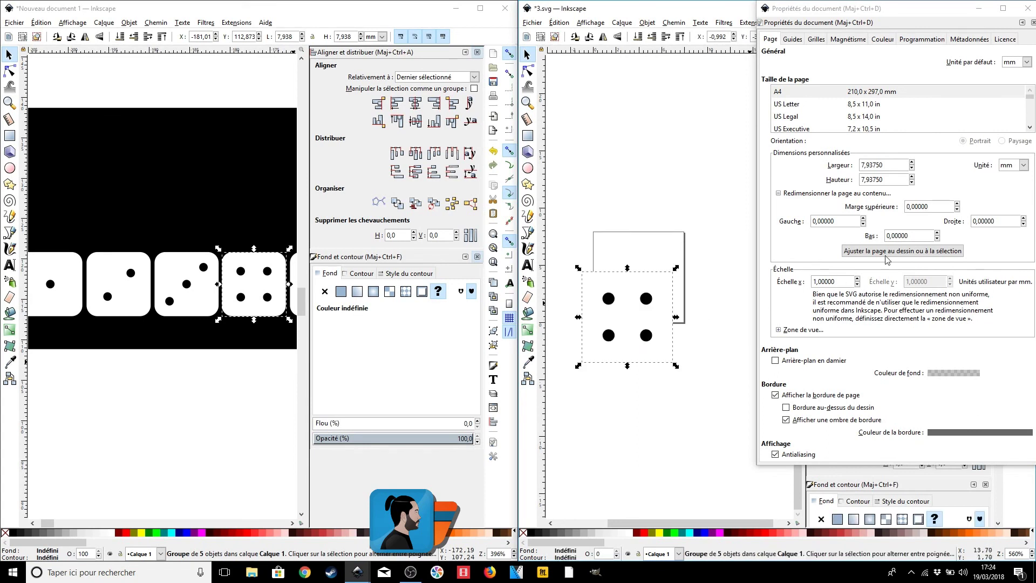
pyautogui.click(902, 251)
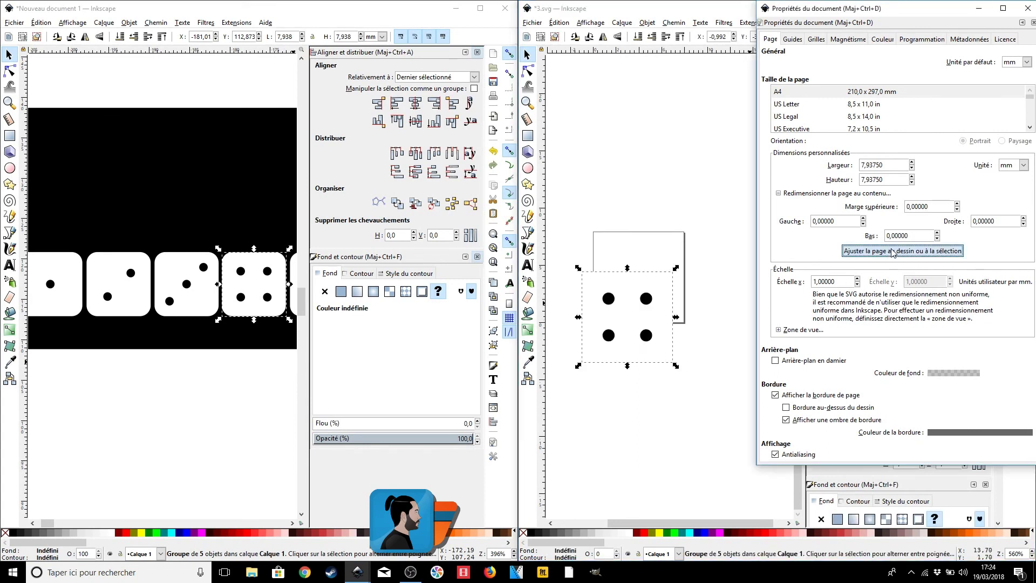
# - Save the four-dot face document as a separate Inkscape SVG named 4 in the Dé folder
pyautogui.click(532, 22)
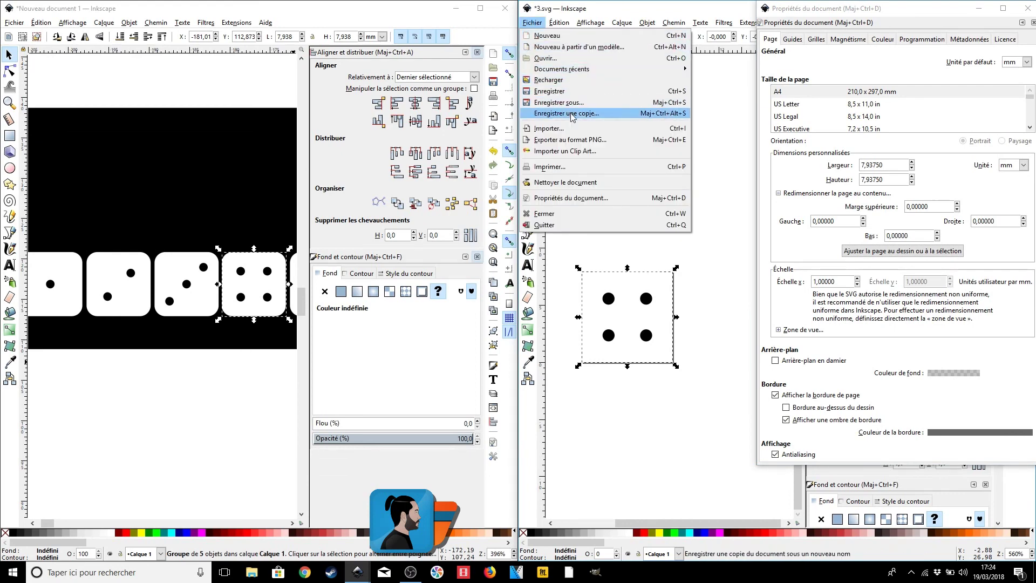
pyautogui.click(559, 103)
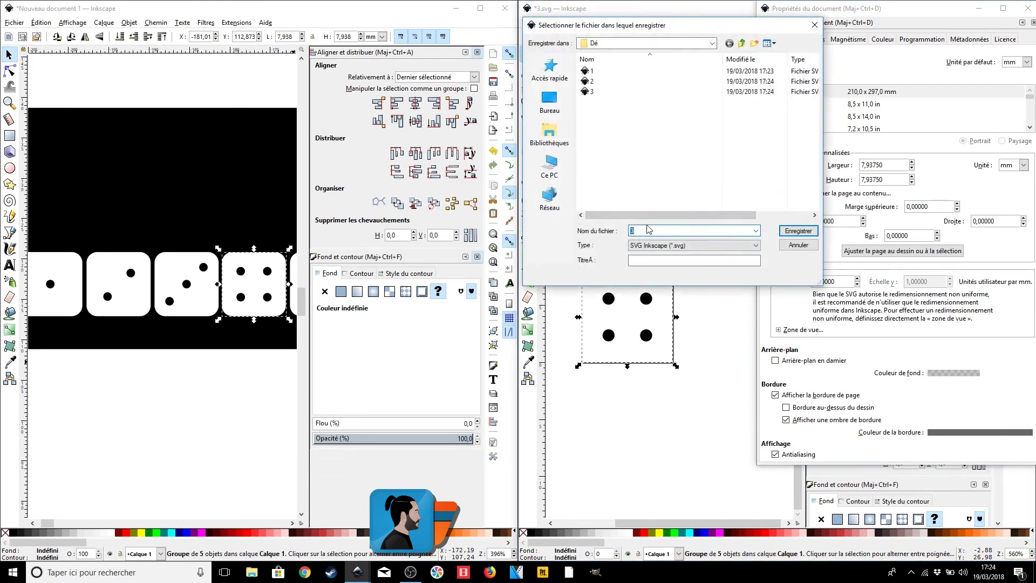
pyautogui.click(805, 231)
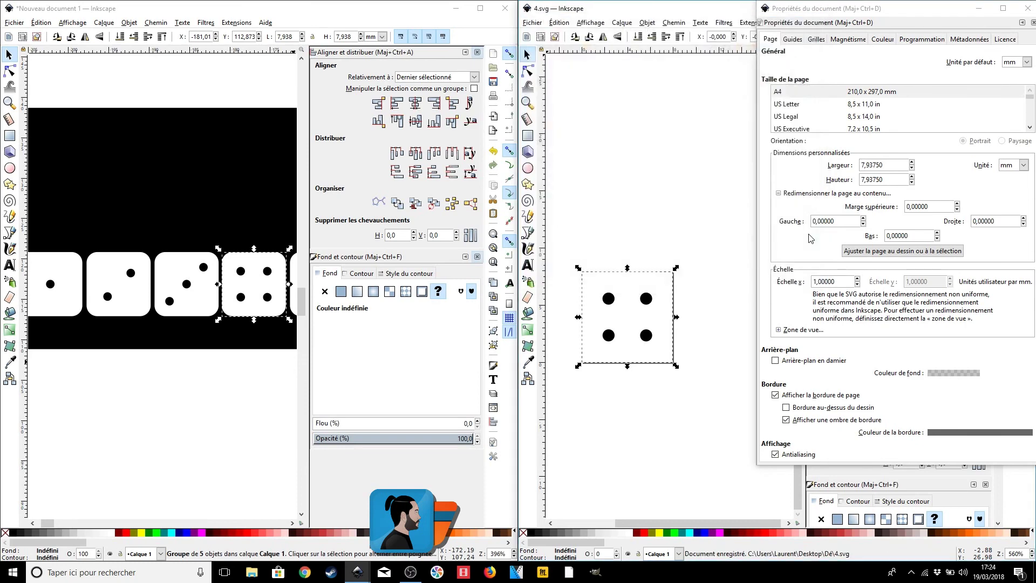
pyautogui.click(657, 400)
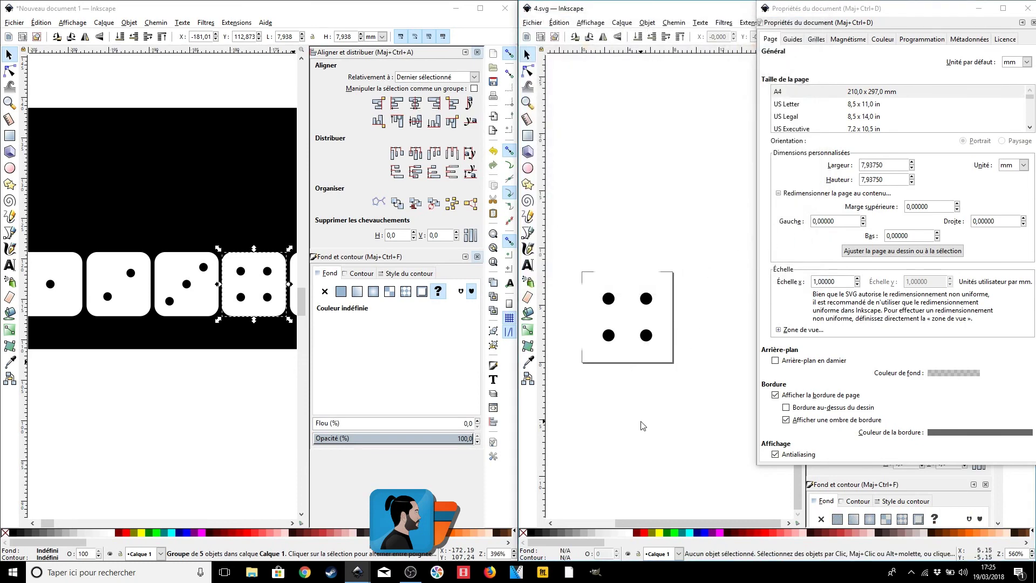
# - Replace the four-dot face in 4.svg with a copy of the five-dot face, and fit the page to it
pyautogui.click(291, 424)
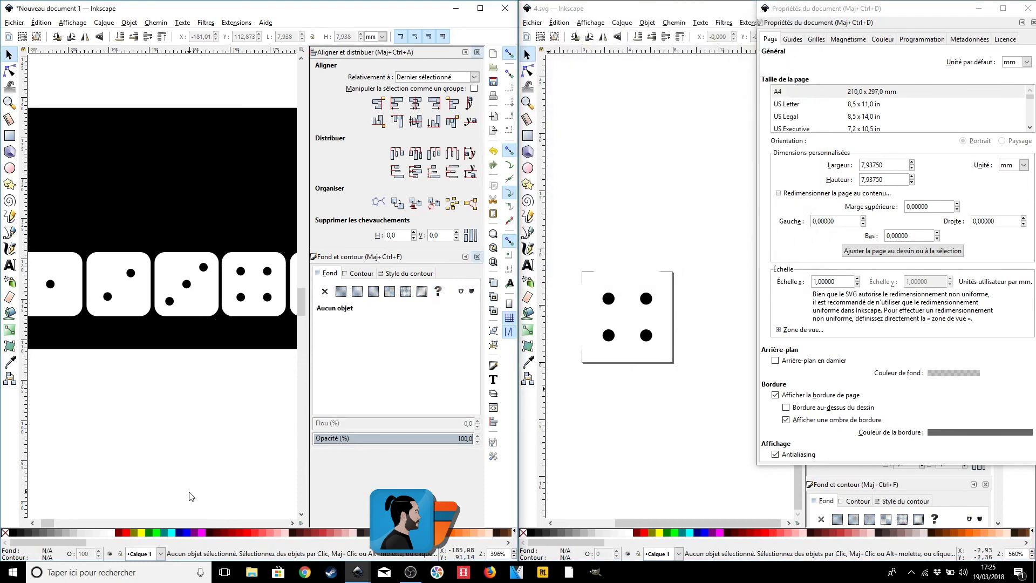
pyautogui.click(291, 523)
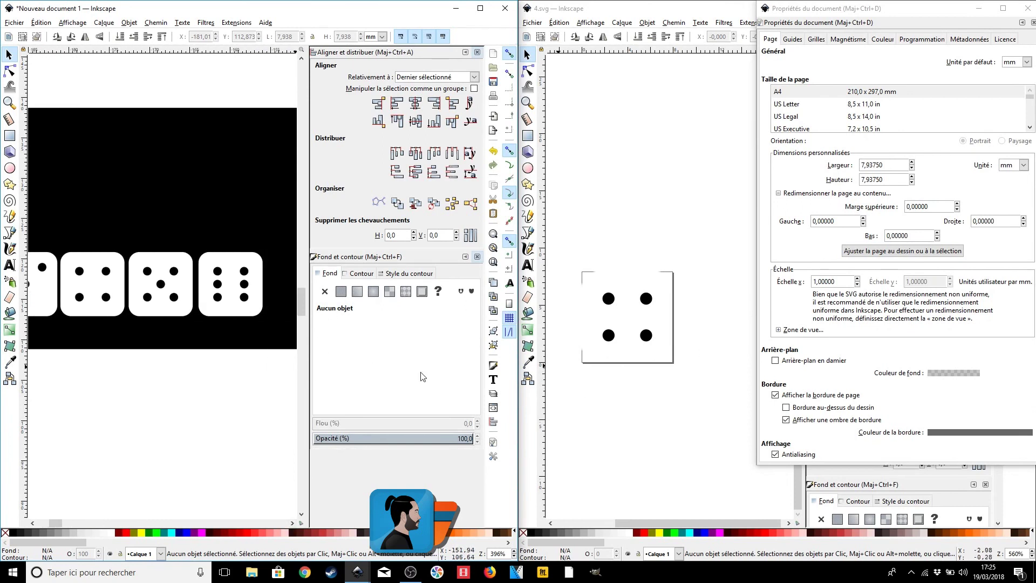
pyautogui.click(633, 318)
pyautogui.press('Delete')
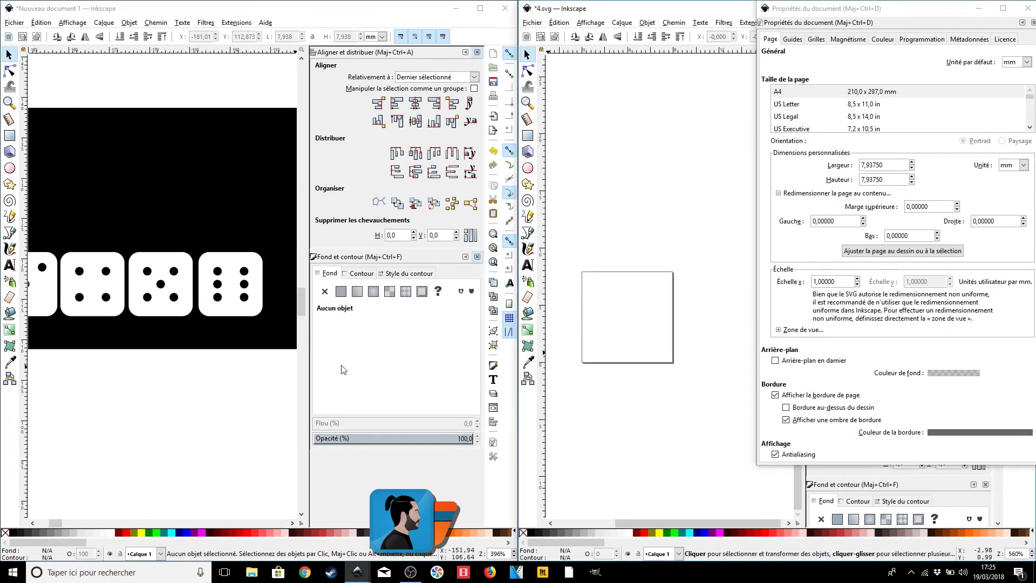
pyautogui.click(159, 299)
pyautogui.hotkey('ctrl', 'c')
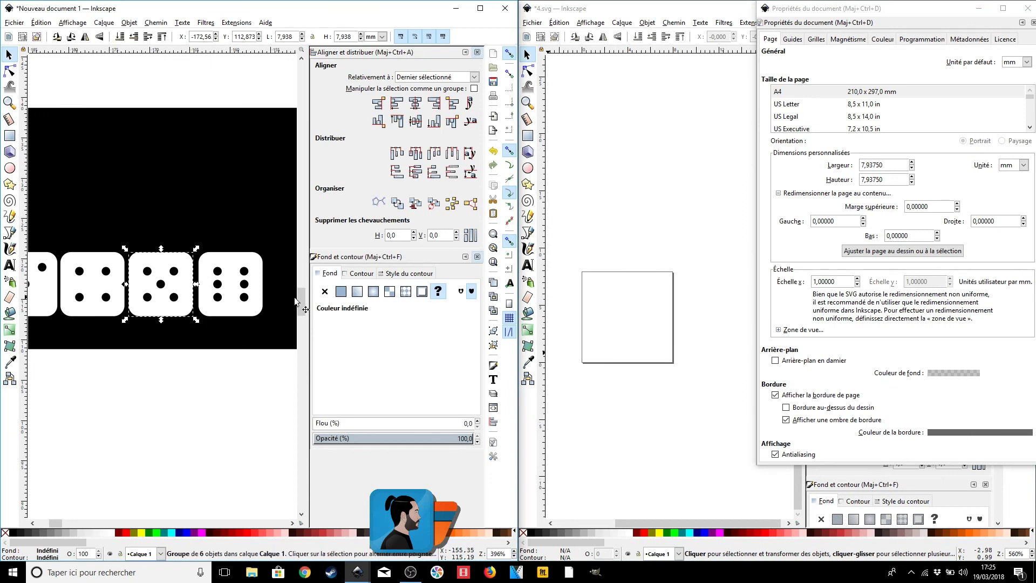
pyautogui.click(633, 323)
pyautogui.hotkey('ctrl', 'v')
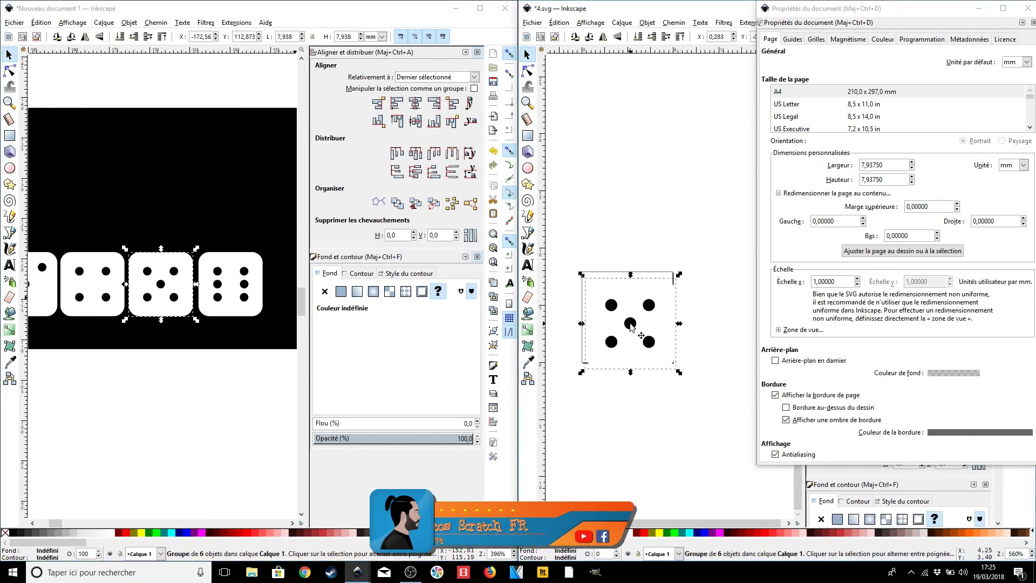
pyautogui.click(866, 253)
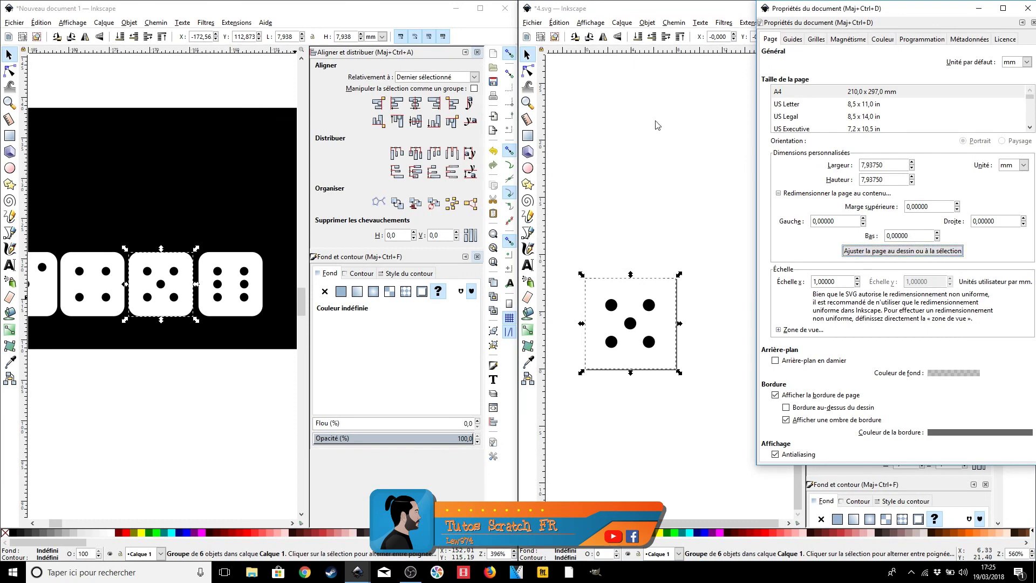
# - Save the five-dot face document as a separate Inkscape SVG named 5 in the Dé folder
pyautogui.click(532, 22)
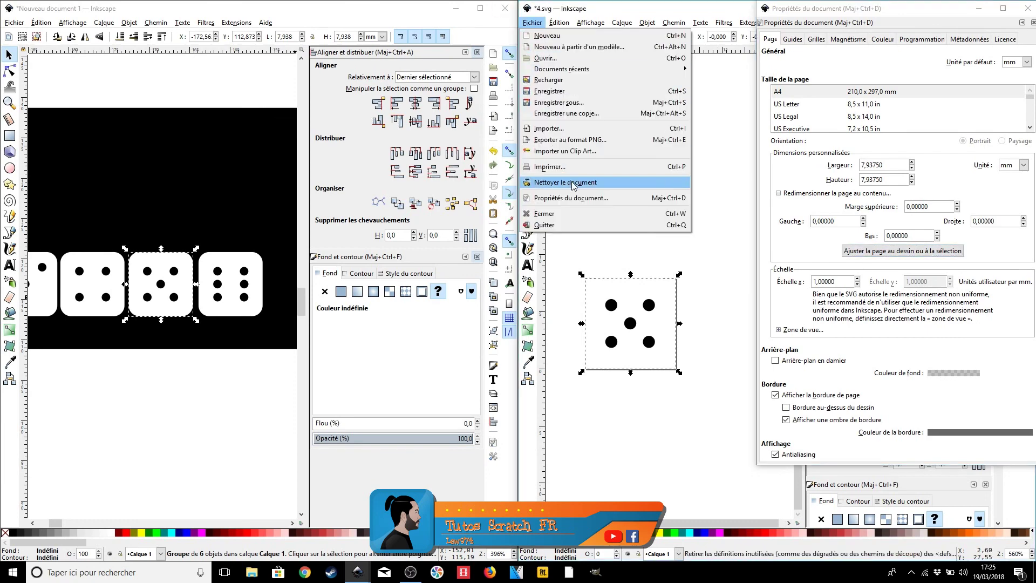
pyautogui.click(566, 103)
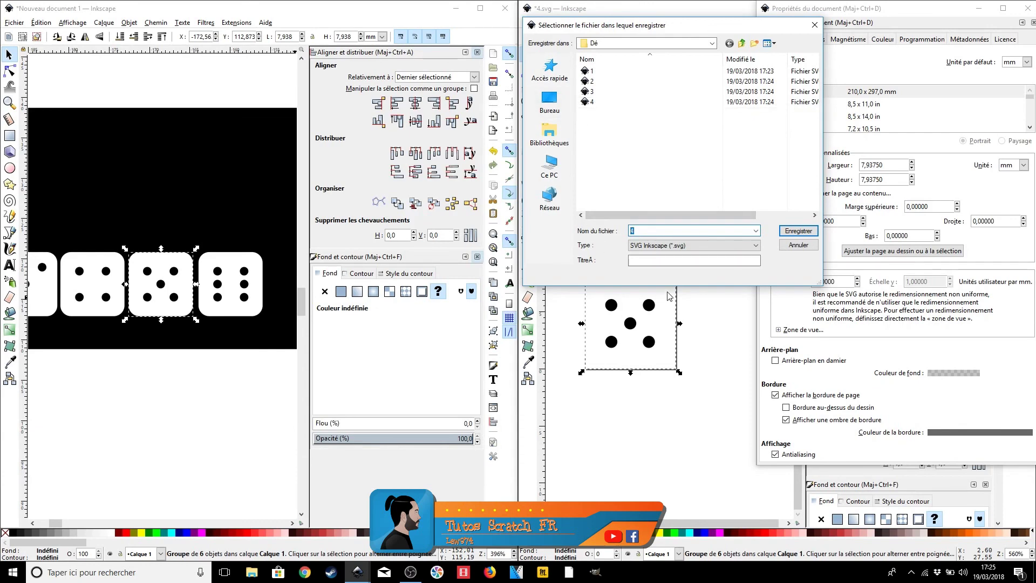
pyautogui.click(802, 235)
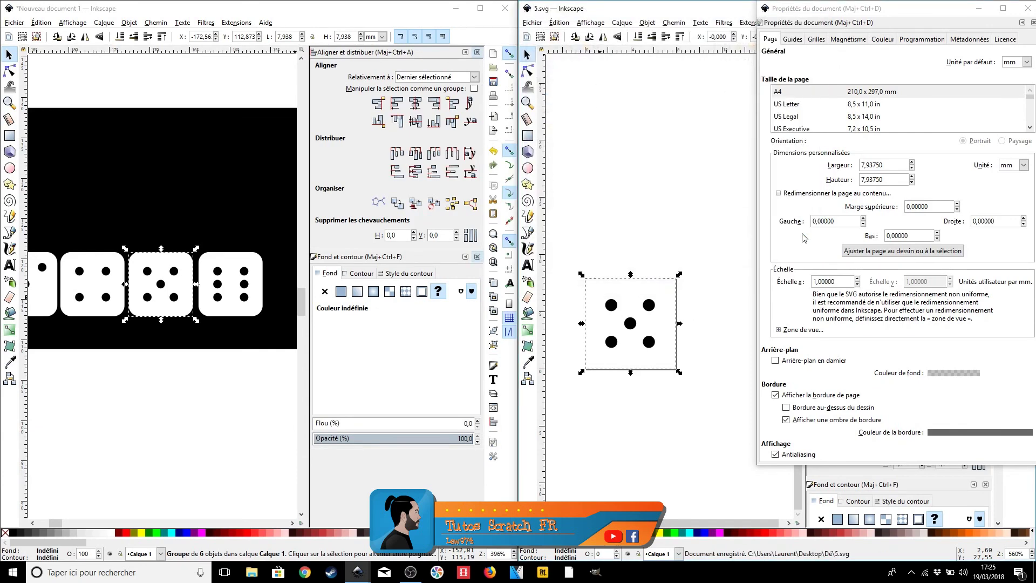
pyautogui.click(688, 336)
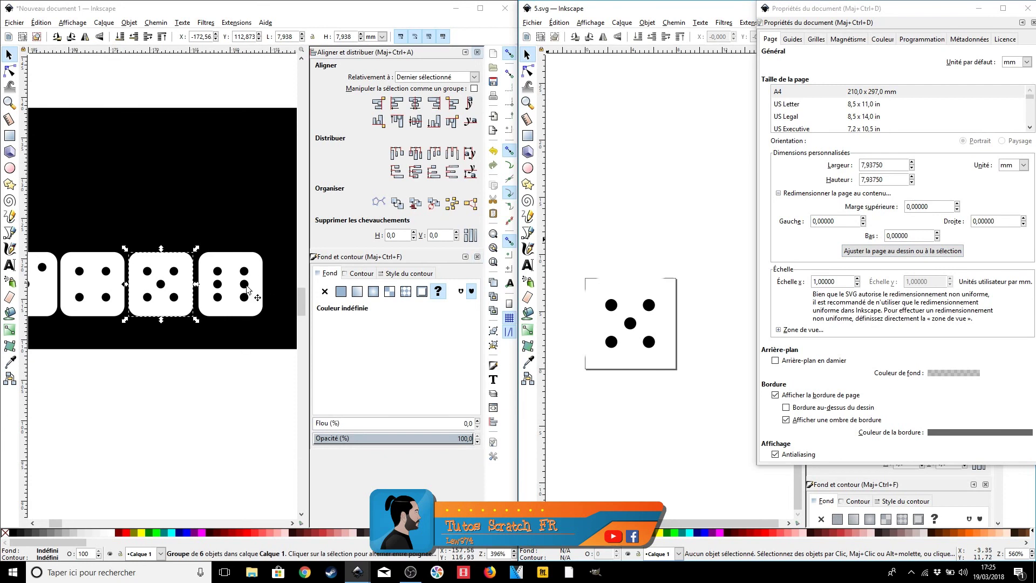
# - Replace the five-dot face in 5.svg with a copy of the six-dot face, and fit the page to it
pyautogui.click(627, 324)
pyautogui.press('Delete')
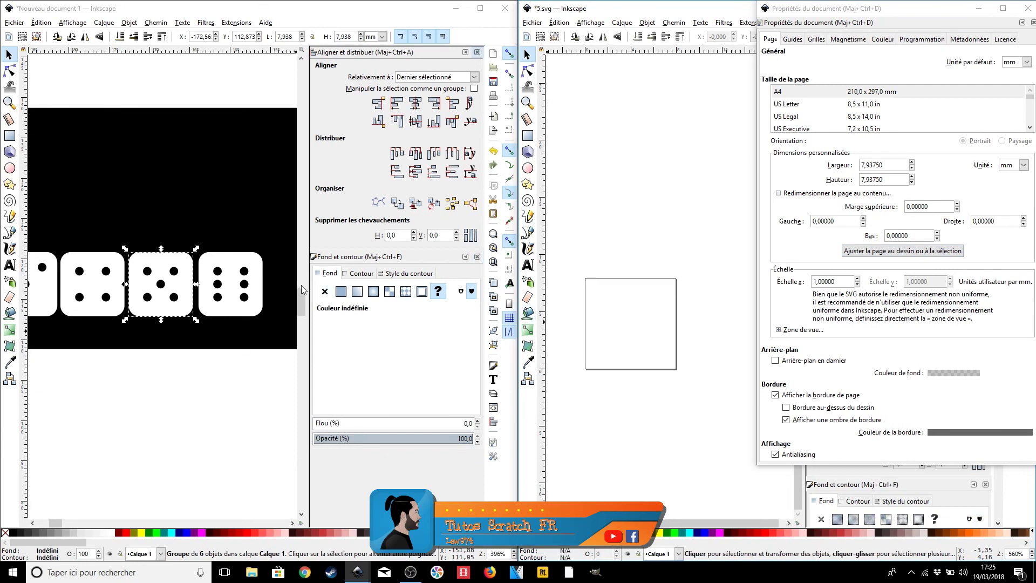
pyautogui.click(257, 289)
pyautogui.hotkey('ctrl', 'c')
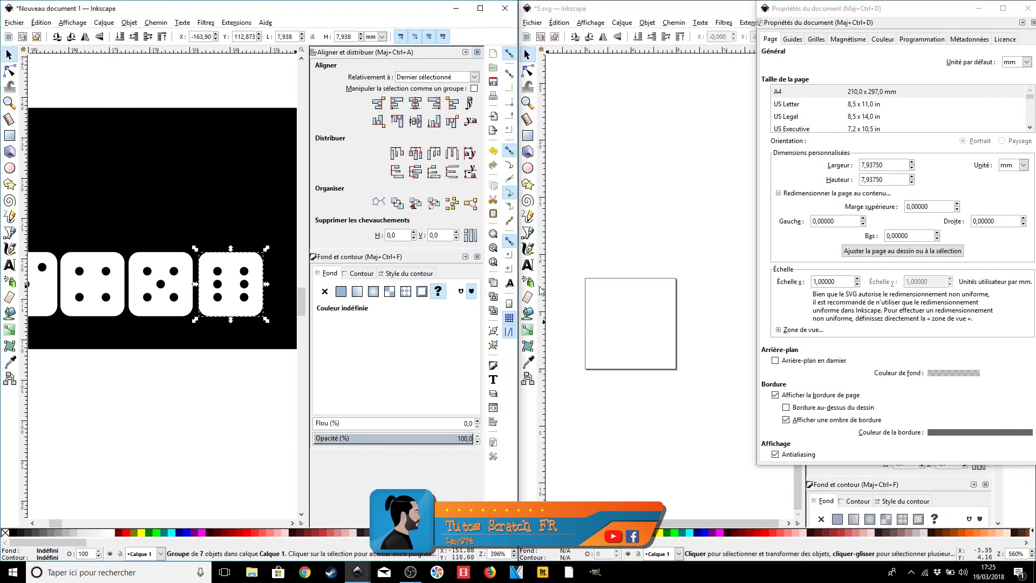
pyautogui.click(621, 326)
pyautogui.hotkey('ctrl', 'v')
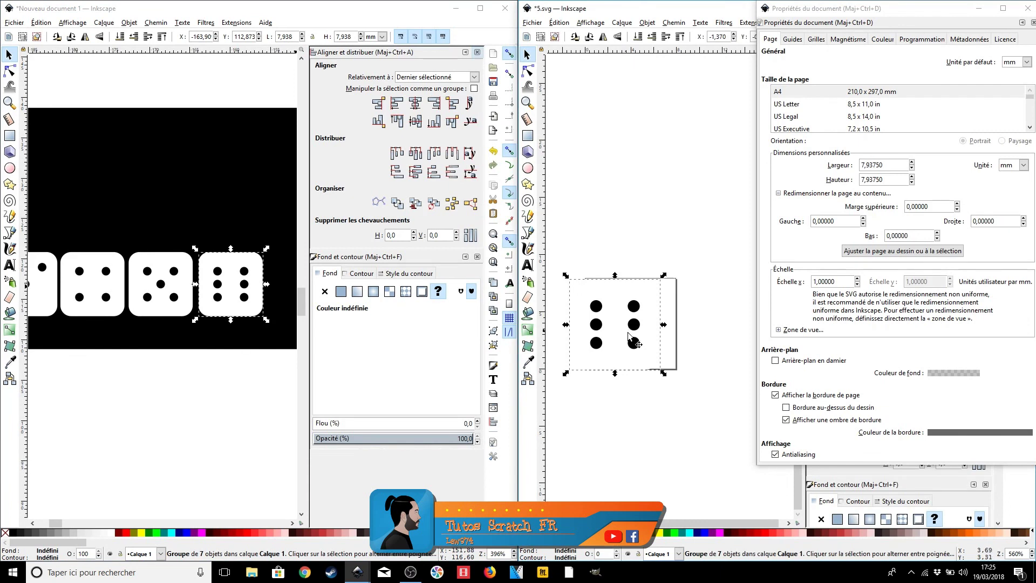
pyautogui.click(910, 252)
pyautogui.click(587, 240)
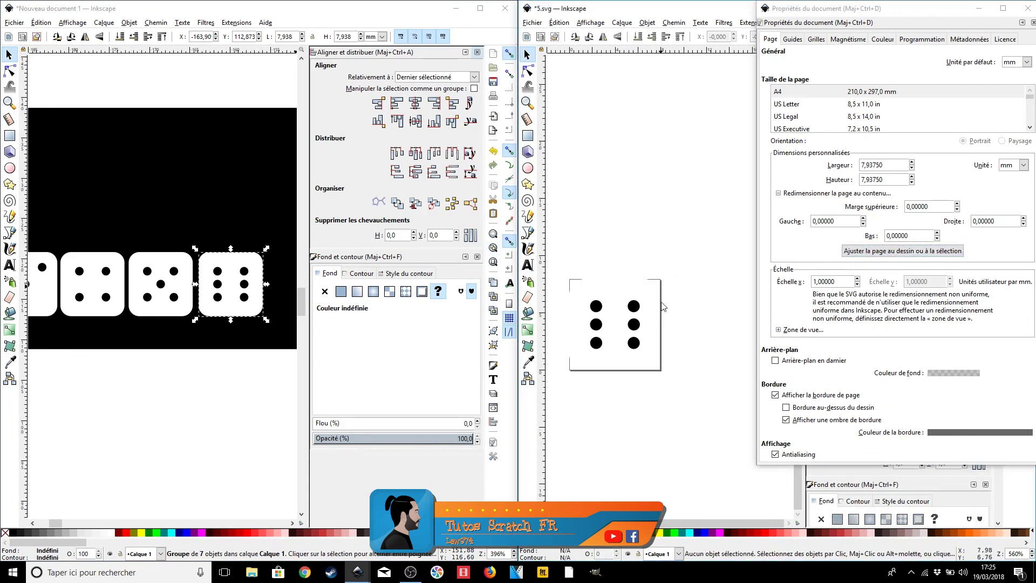
# - Save the six-dot face document as Inkscape SVG file 6 in the Dé folder, and close it along with its document properties
pyautogui.click(532, 23)
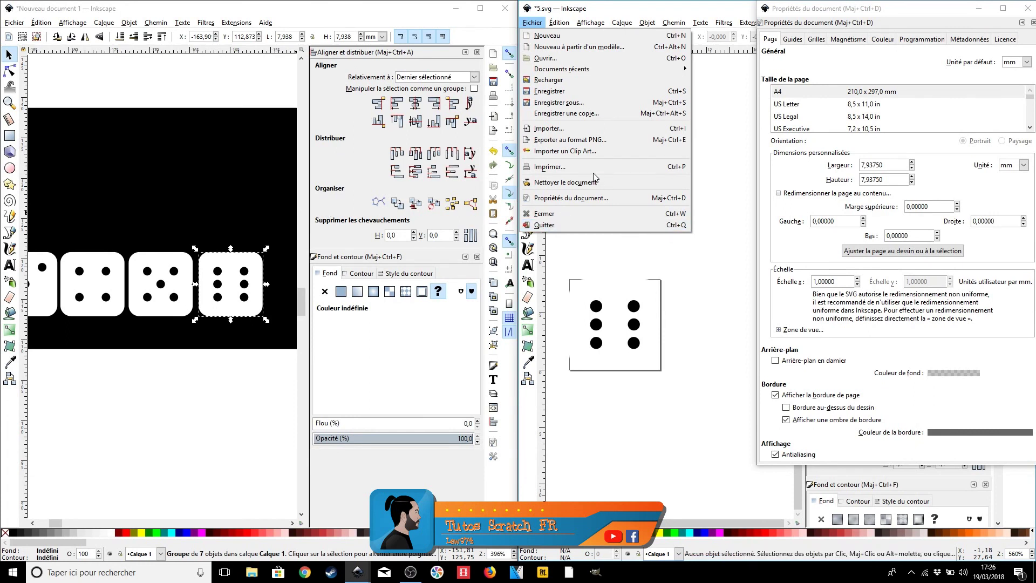
pyautogui.click(571, 103)
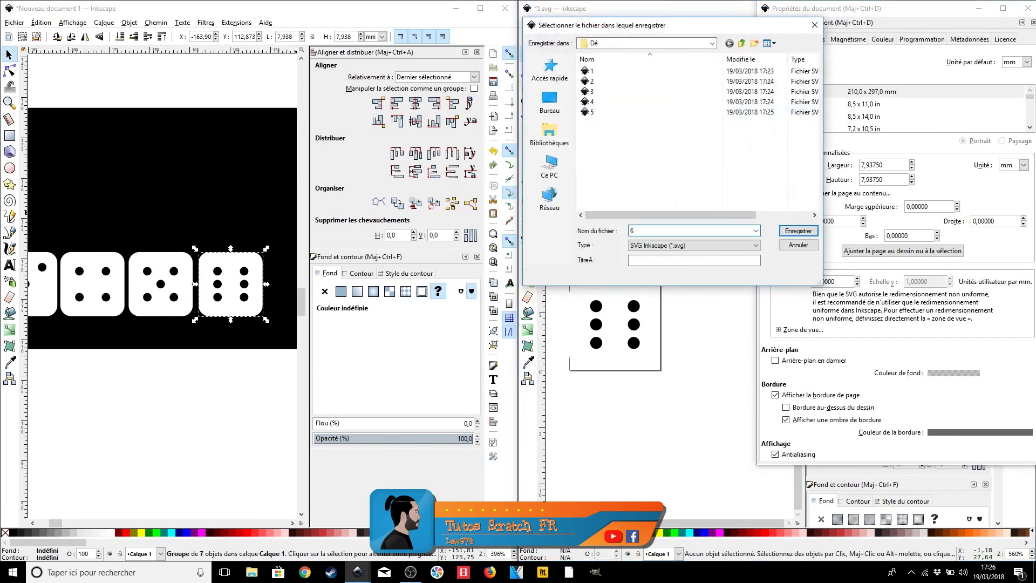
pyautogui.click(802, 235)
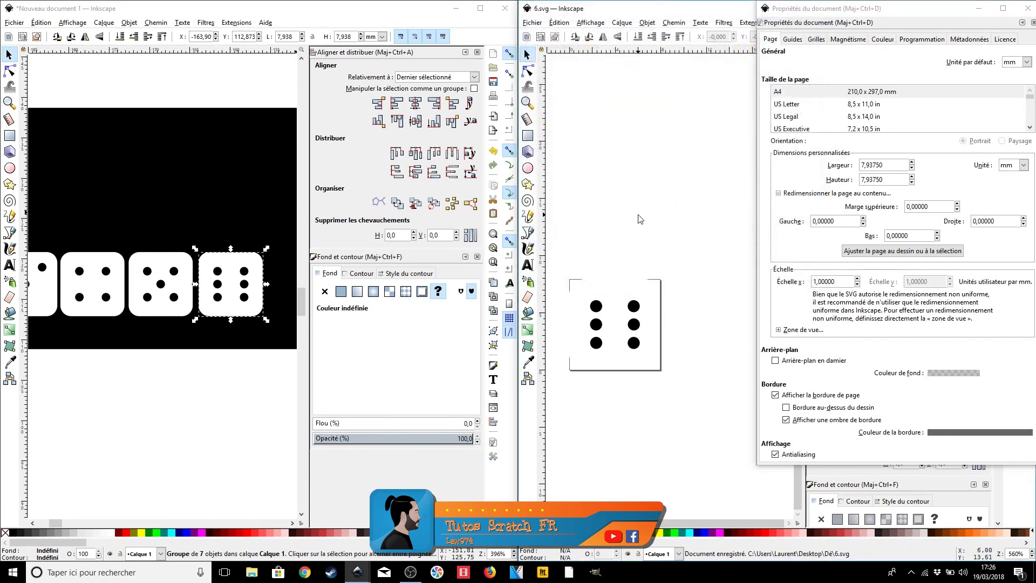
pyautogui.click(1028, 8)
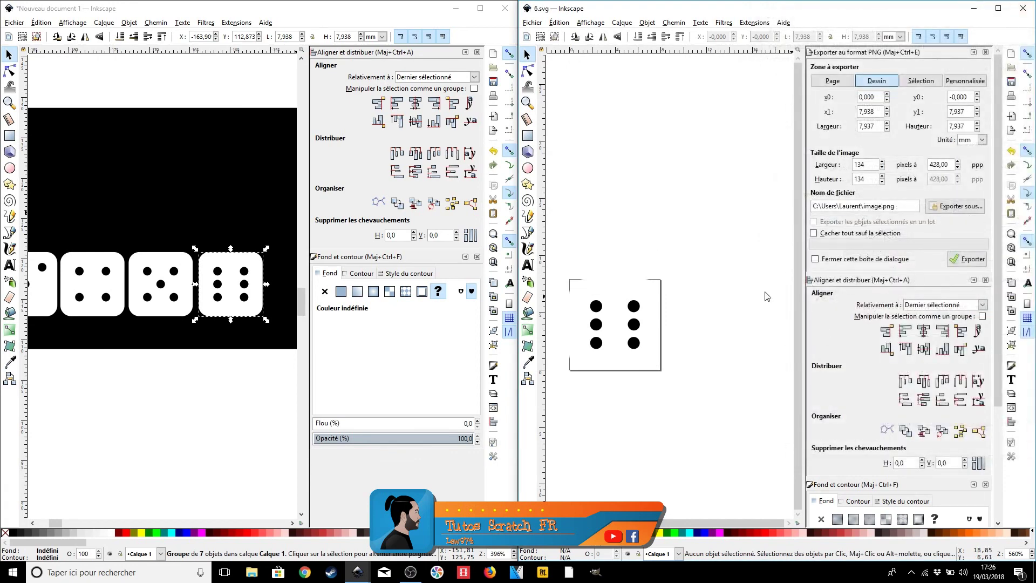
pyautogui.click(1023, 8)
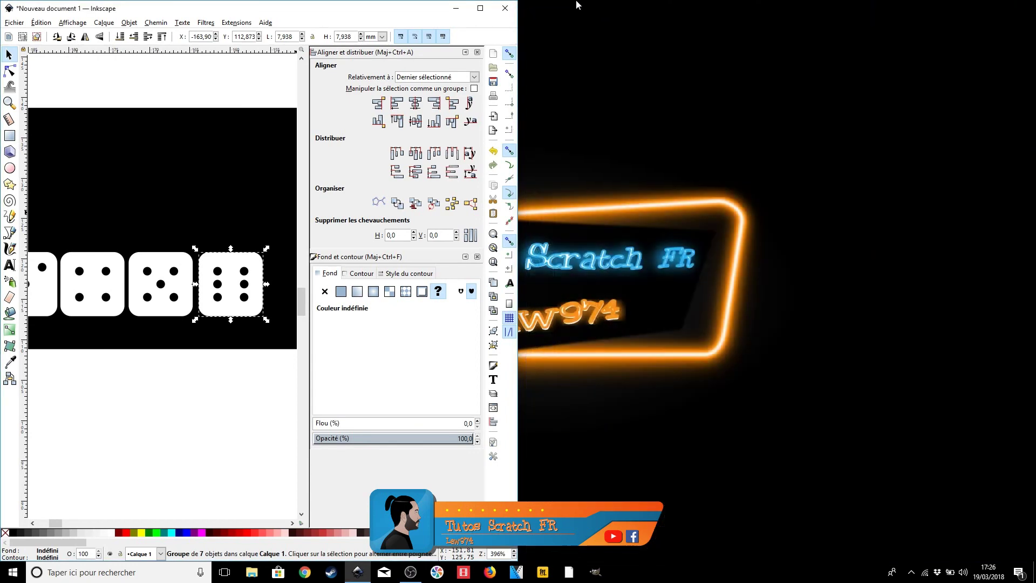
# - Maximize the original drawing's window and move the black background rectangle down to about X -212.5, Y 103.2 mm
pyautogui.doubleClick(484, 8)
pyautogui.click(681, 260)
pyautogui.moveTo(461, 169); pyautogui.dragTo(452, 213)
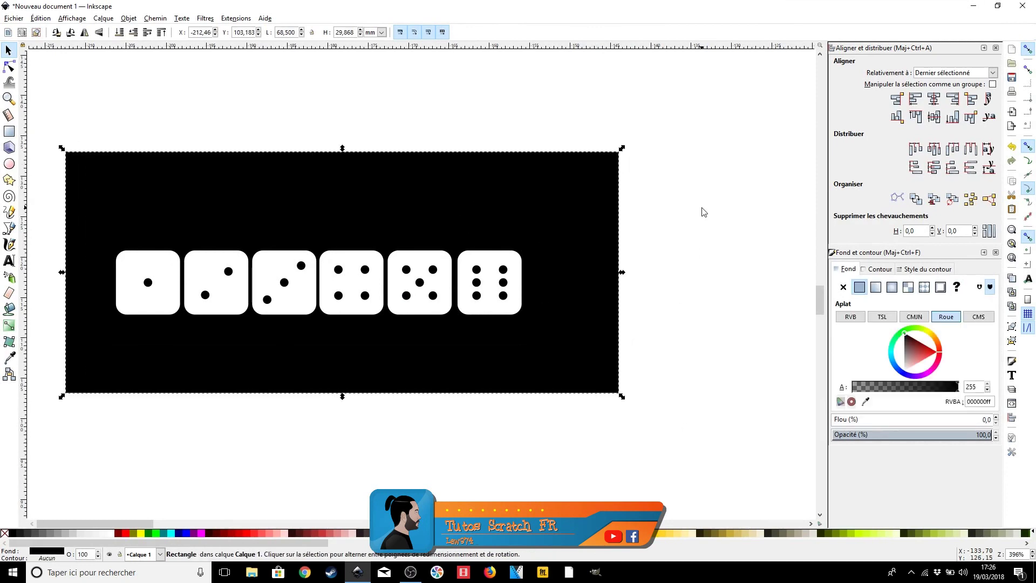